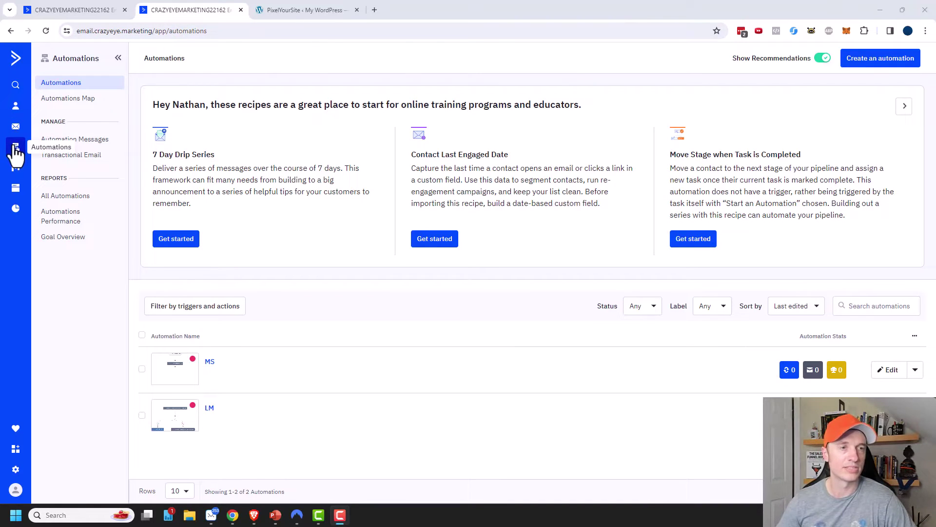
- Create a new automation using the Start from Scratch recipe
left_click(866, 61)
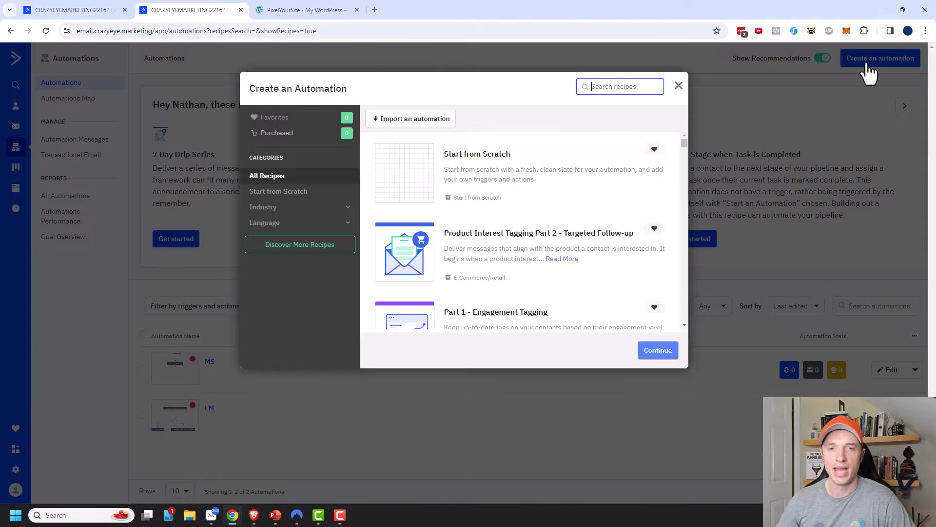
left_click(467, 164)
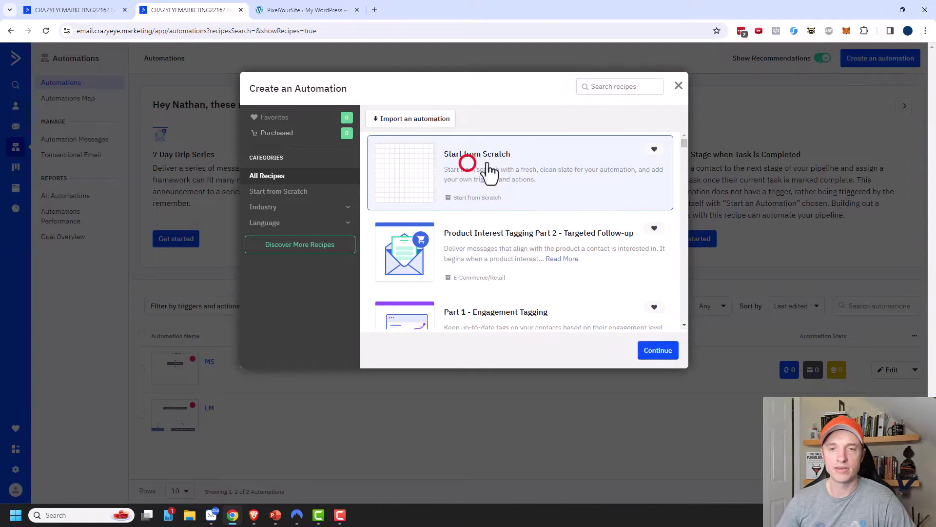
left_click(656, 352)
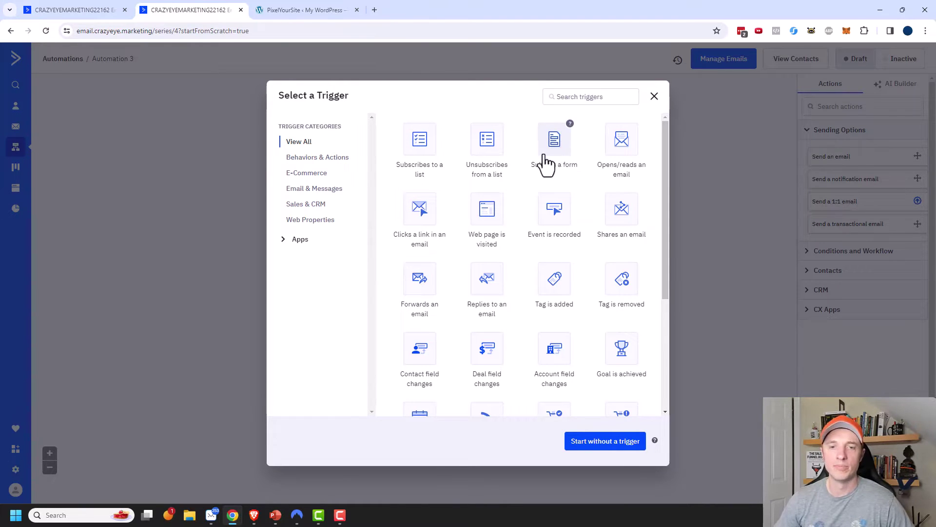
- Add a Tag is added start trigger for the tag "LM: Free Sales Funnels", running multiple times
left_click(555, 286)
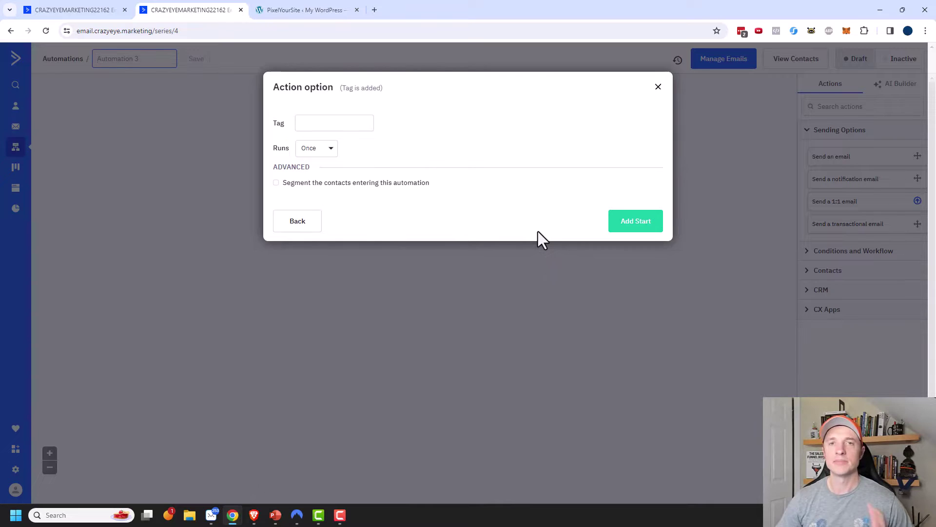
type("LM: Free Sales Funnels")
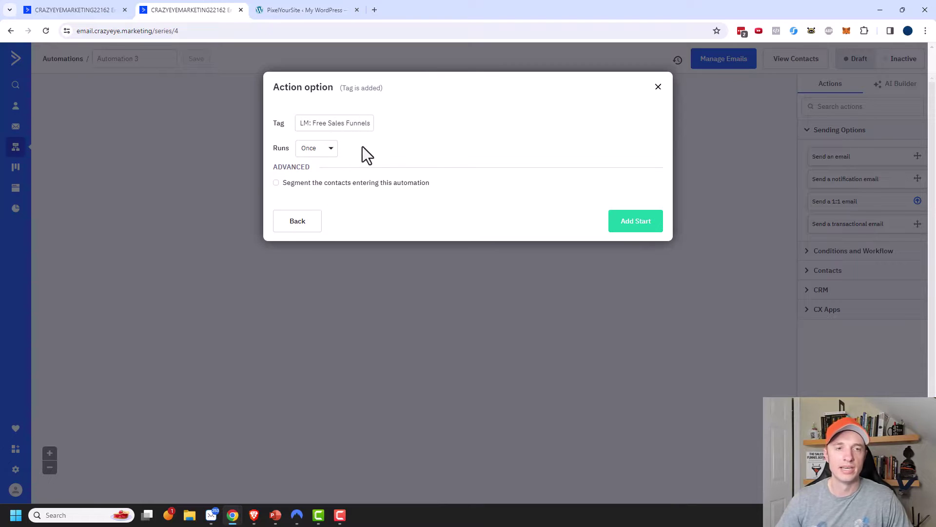
left_click(314, 149)
left_click(327, 186)
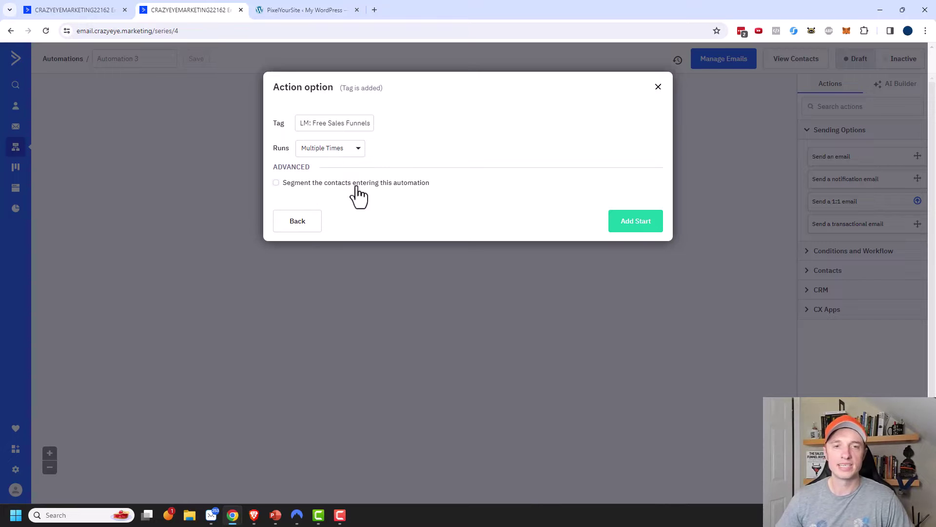
left_click(635, 221)
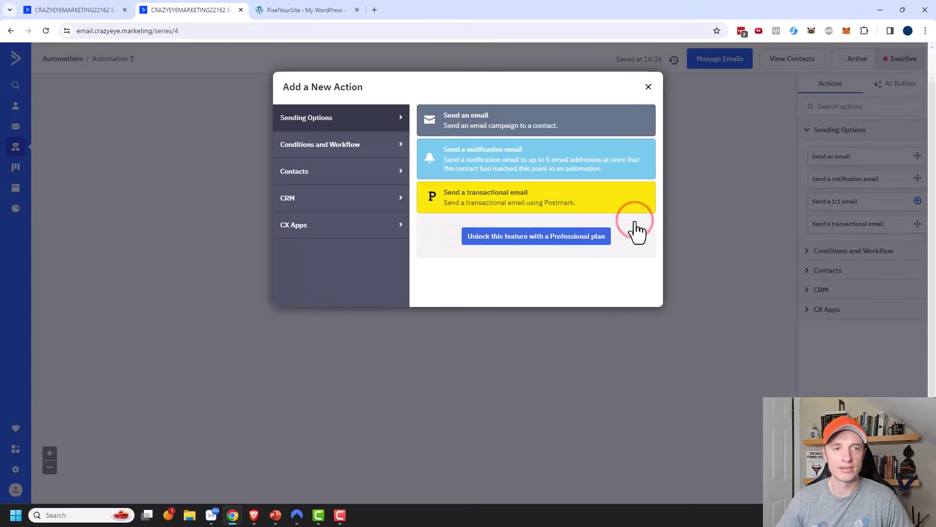
- Add a send-email action with a new email named "LM: Free Sales Funnels - Email 1", saving it without designing it
left_click(462, 128)
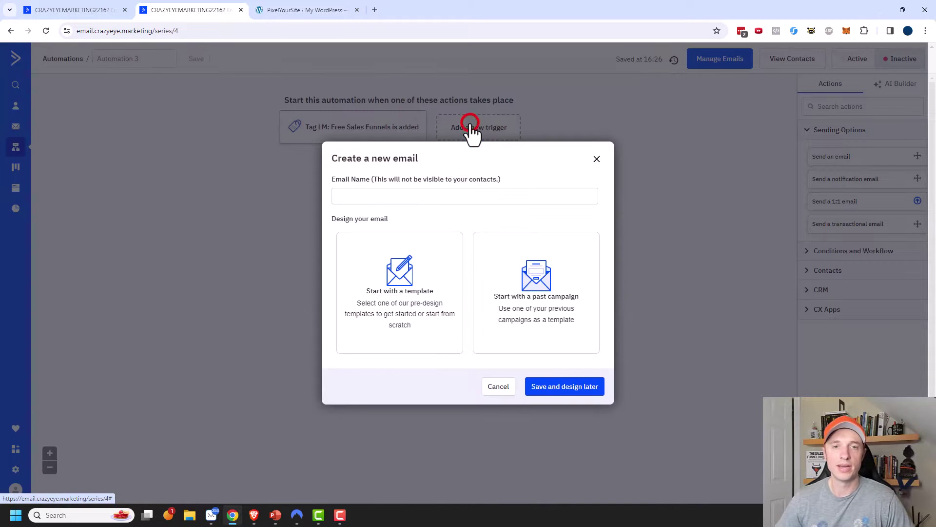
left_click(412, 197)
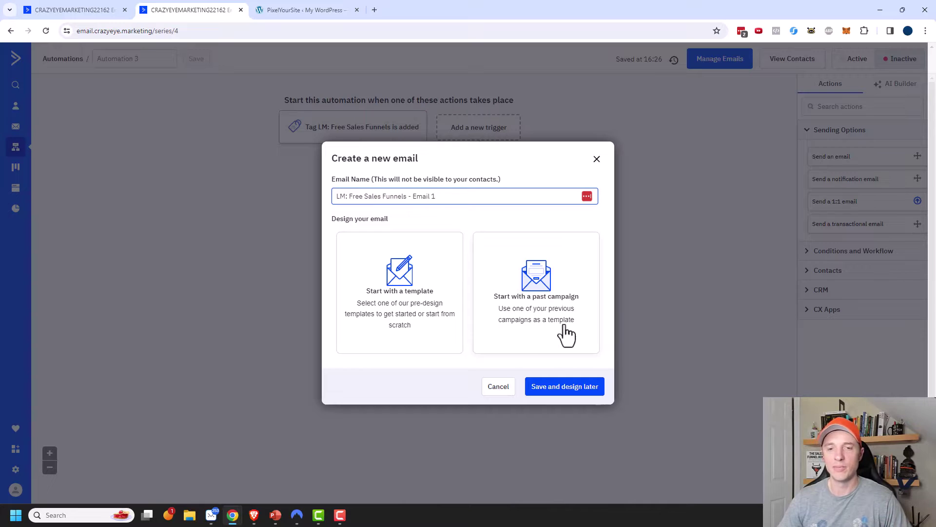
left_click(576, 390)
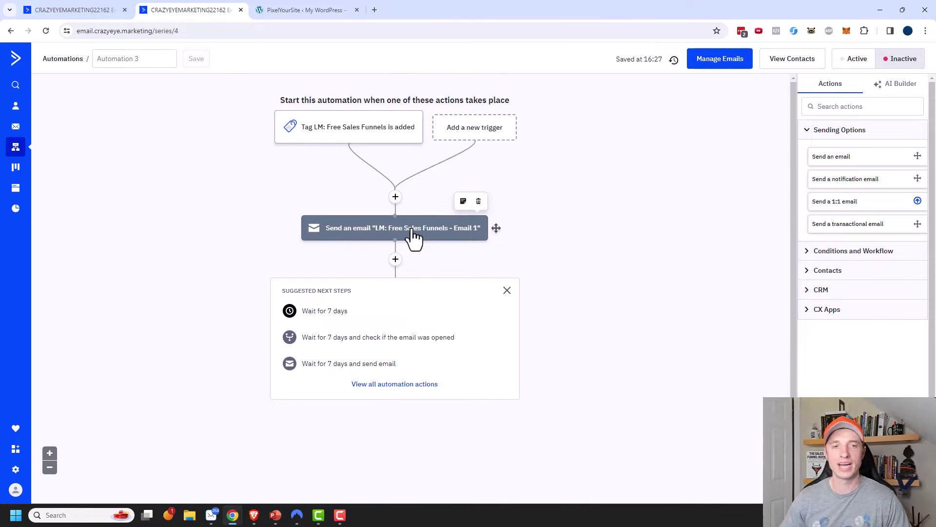
- Rename the automation "LM: Free Sales Funnels" and dismiss the suggested next steps
left_click(144, 58)
type("LM: Free Sales Funnels")
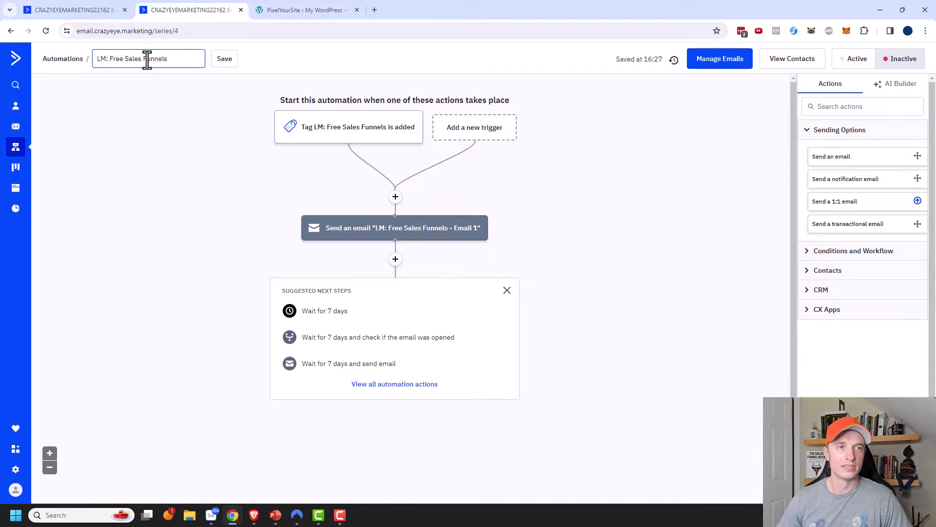
left_click(224, 61)
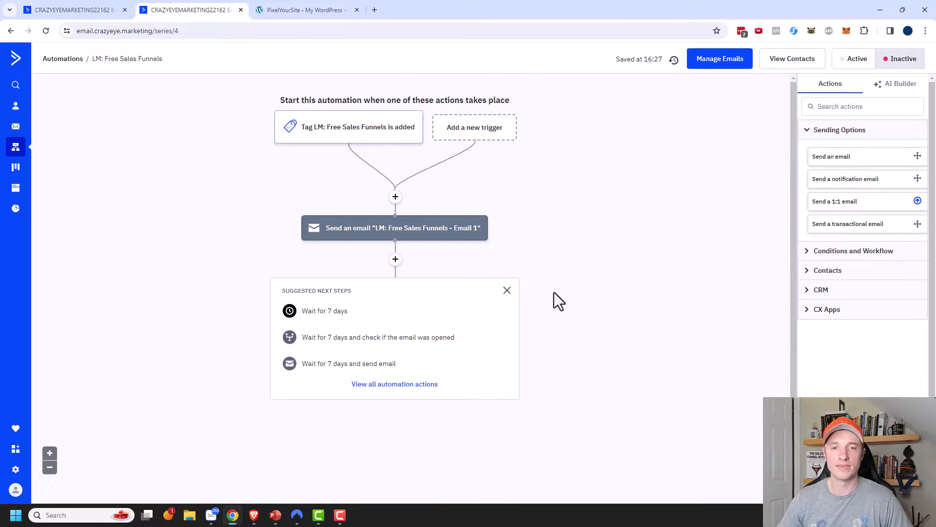
left_click(507, 292)
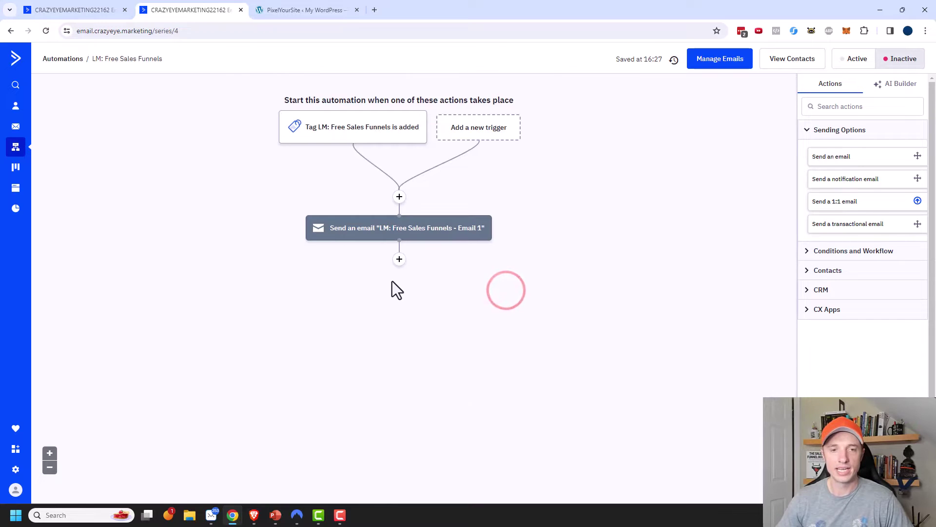
- Add a wait of 2 days after the Email 1 action
left_click(398, 259)
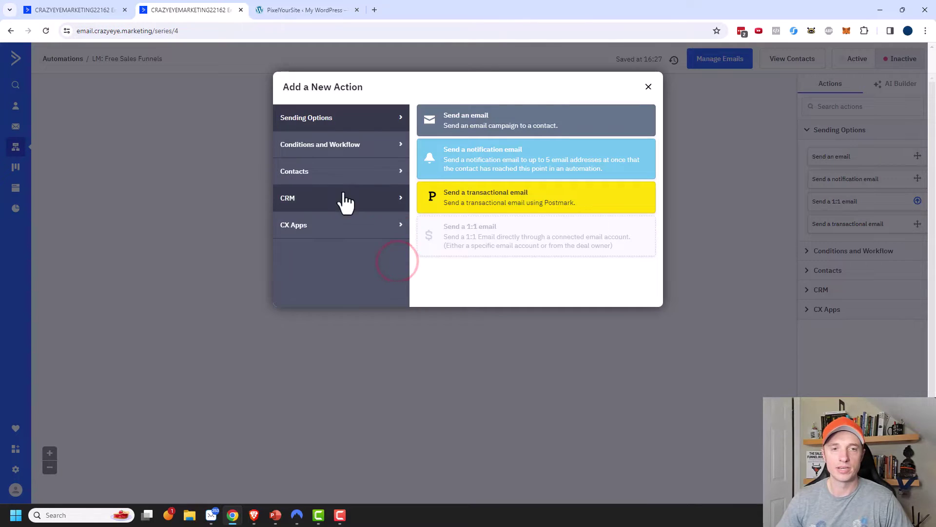
left_click(357, 152)
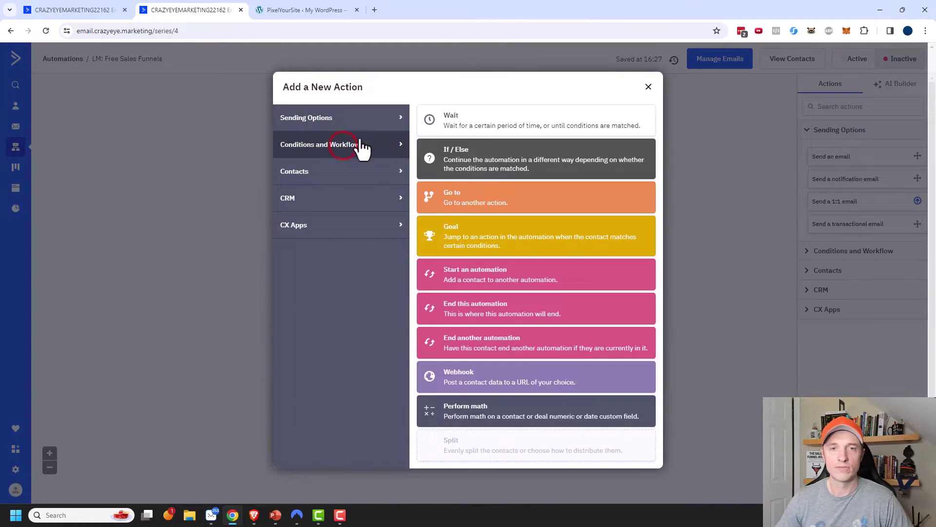
left_click(479, 121)
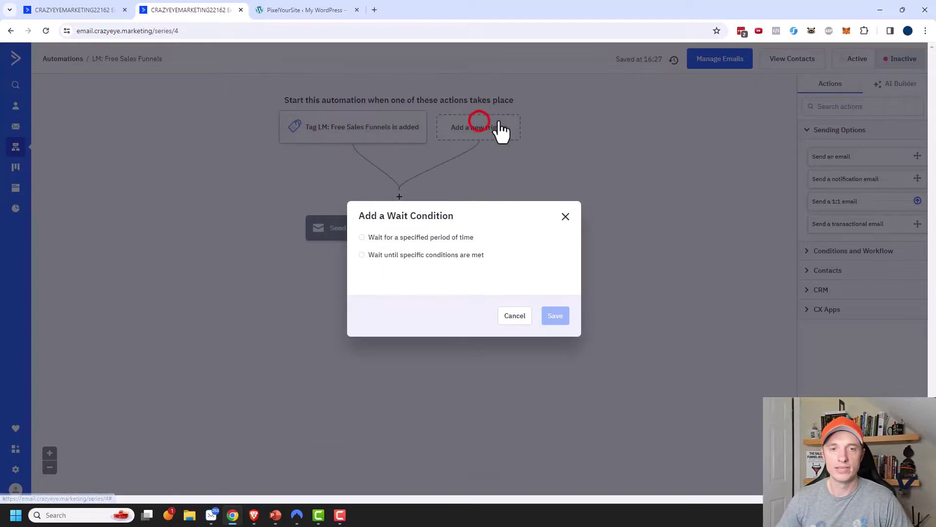
left_click(419, 238)
double_click(390, 245)
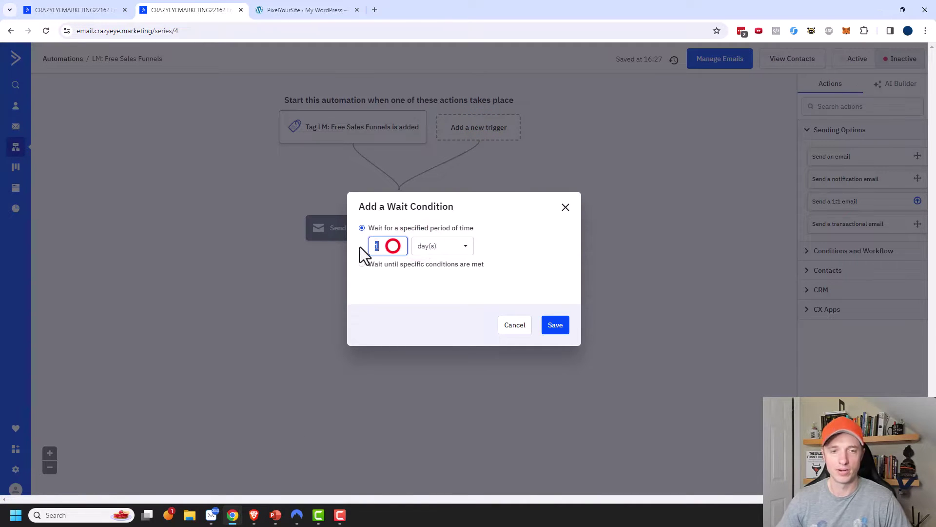
type("2")
left_click(559, 324)
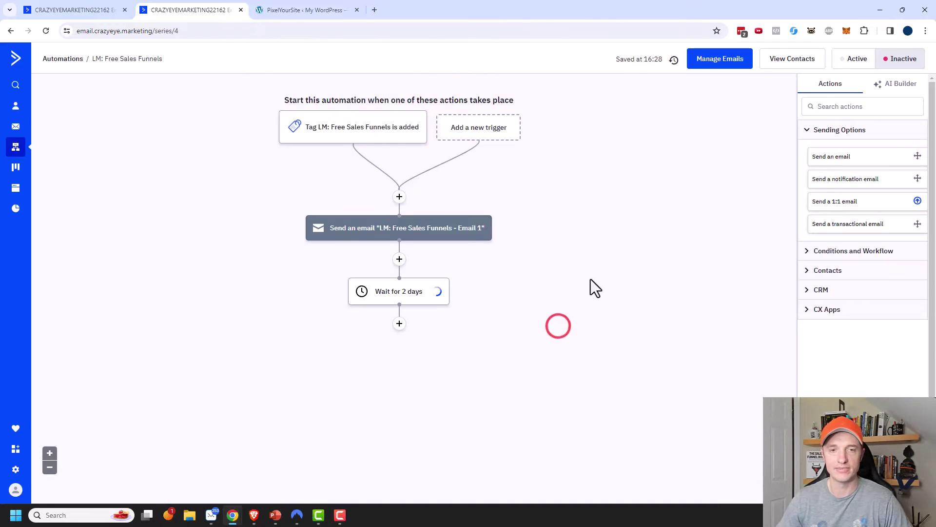
- Add an If/Else action after the wait with the condition Has opened any email in the last 14 days
left_click(399, 325)
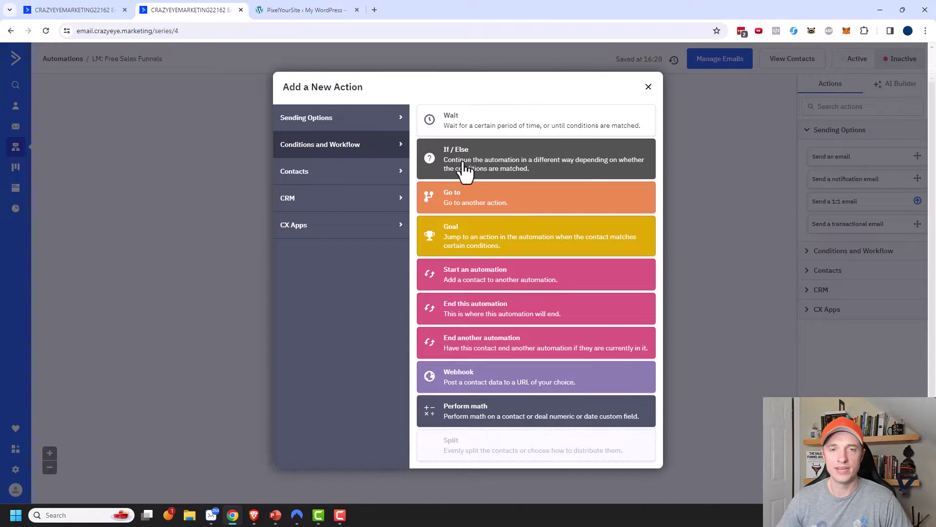
left_click(493, 160)
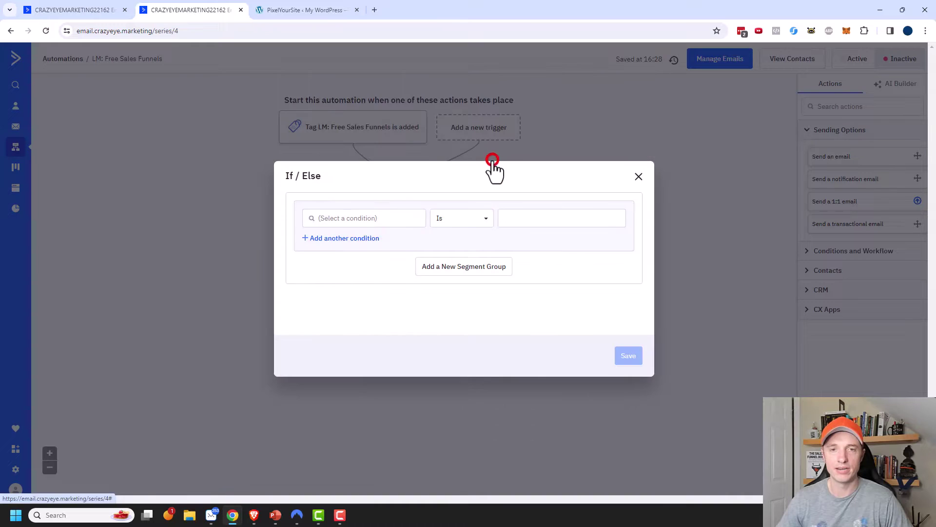
left_click(399, 229)
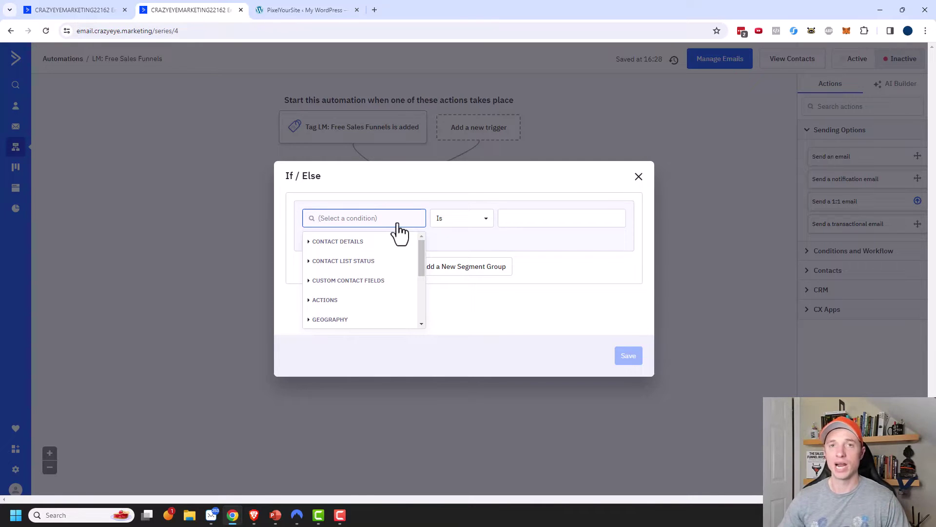
left_click(319, 306)
scroll(366, 282, "down", 2)
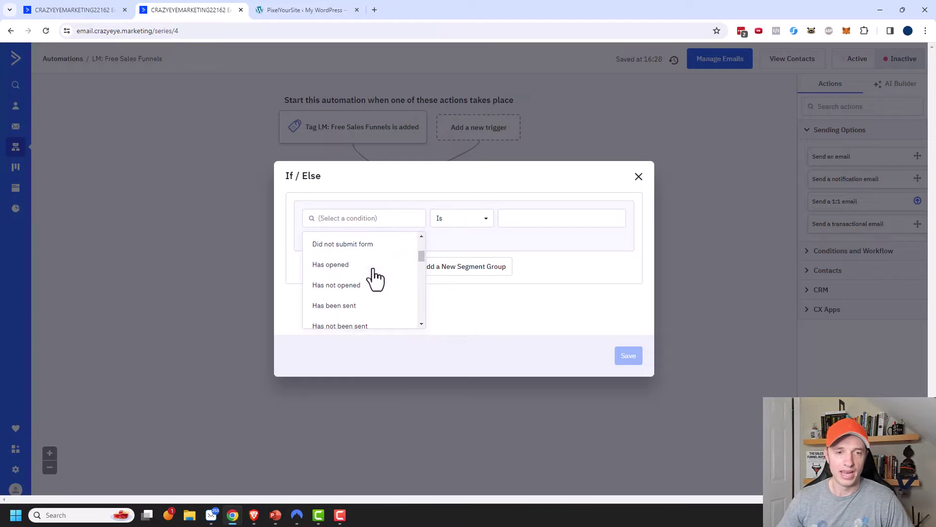
left_click(336, 265)
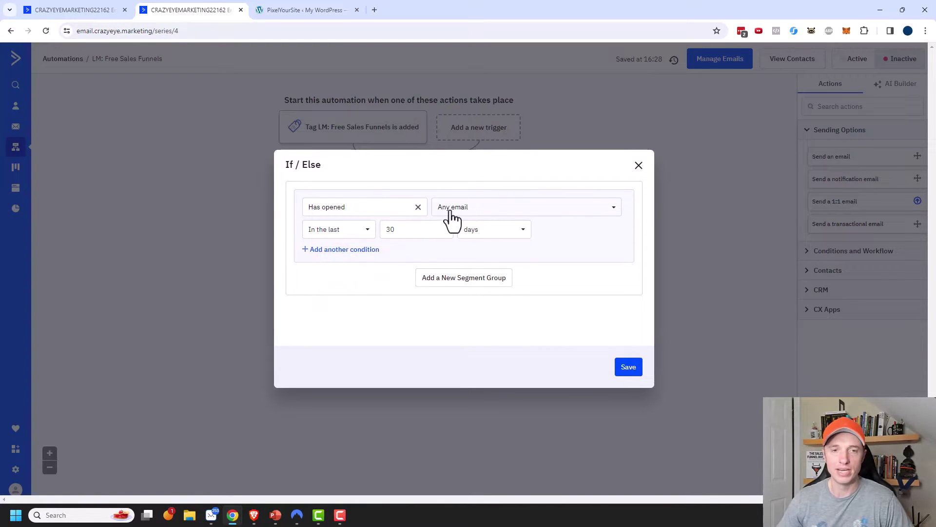
double_click(421, 232)
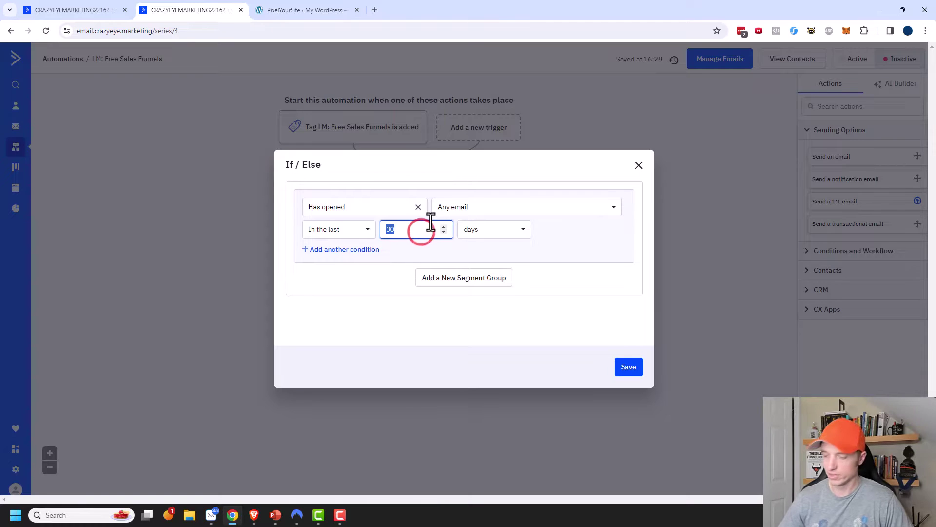
type("14")
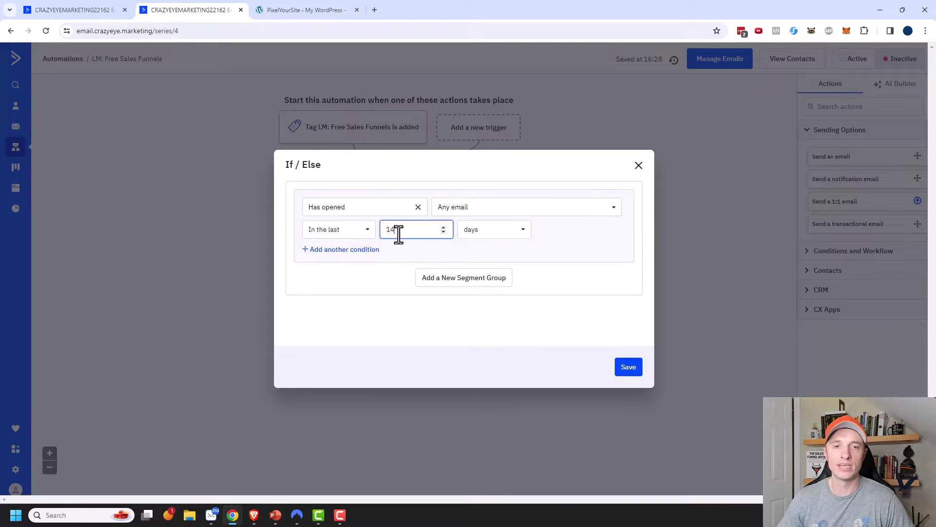
- Add an OR condition for Has clicked on a link, any link in any email in the last 14 days, and save the If/Else
left_click(358, 251)
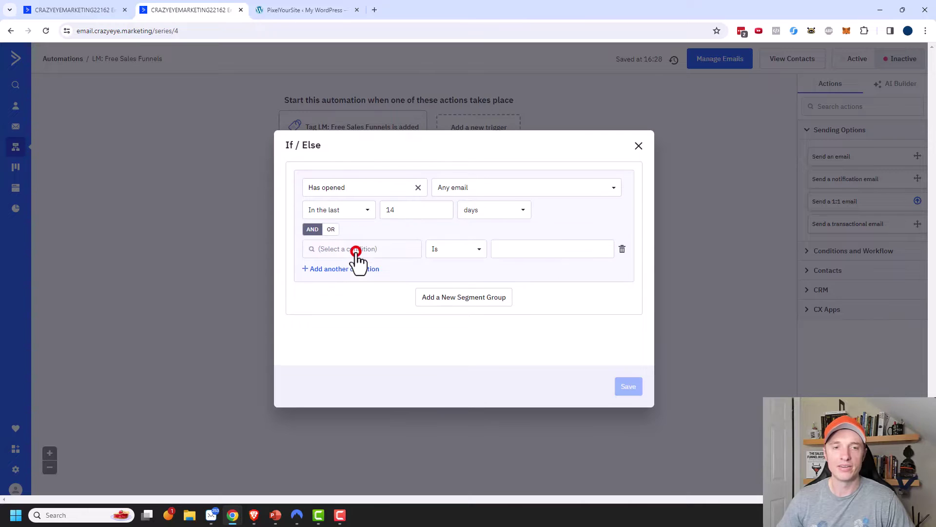
left_click(331, 230)
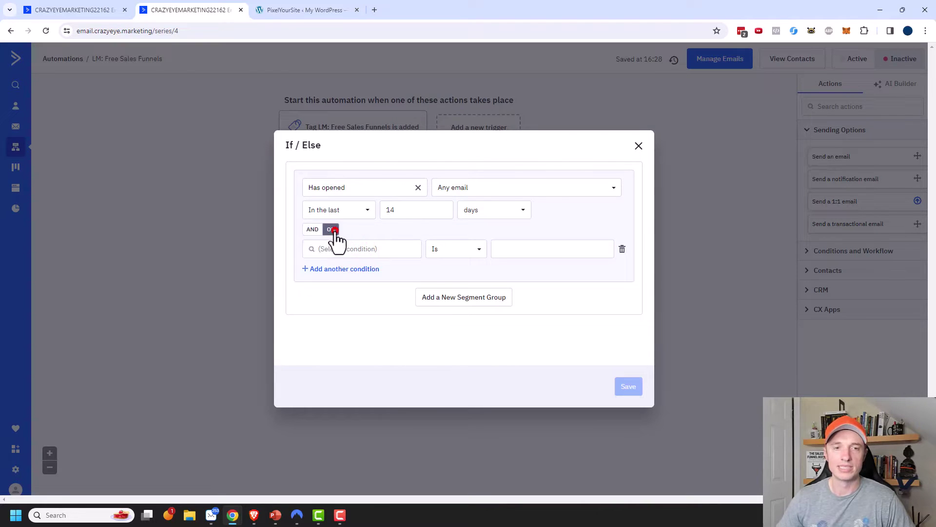
left_click(374, 249)
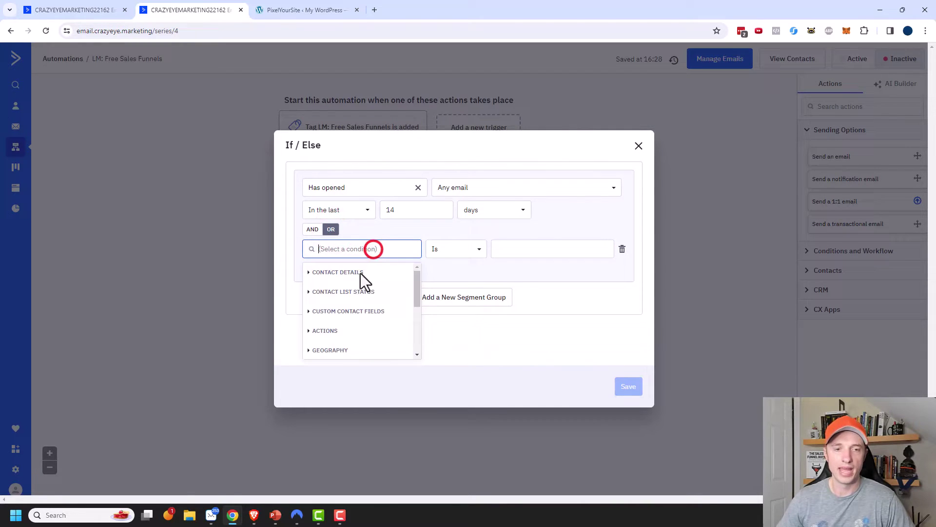
left_click(325, 331)
scroll(366, 310, "down", 3)
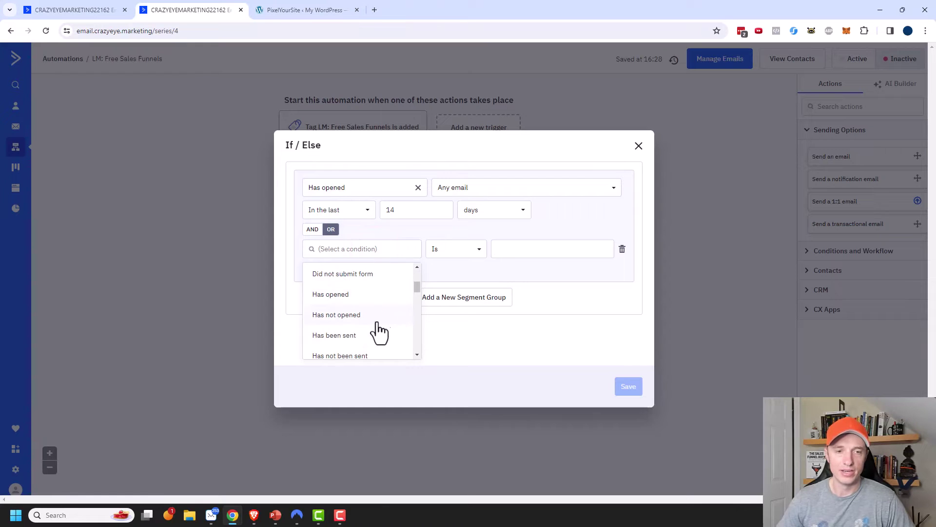
scroll(366, 341, "down", 5)
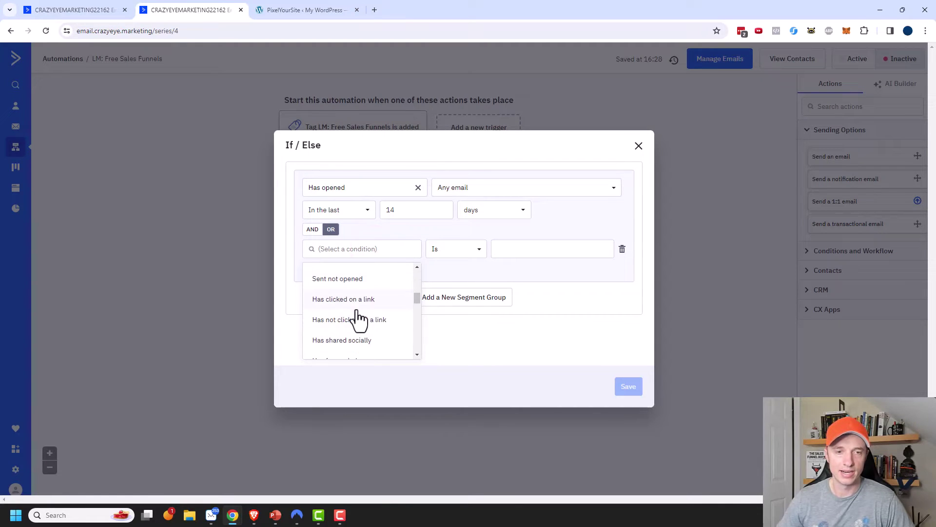
left_click(371, 303)
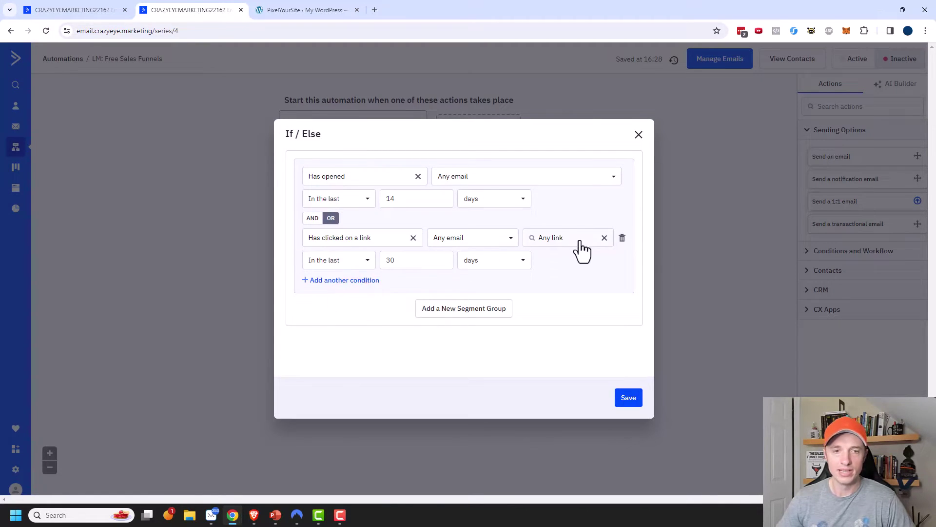
double_click(406, 264)
type("14")
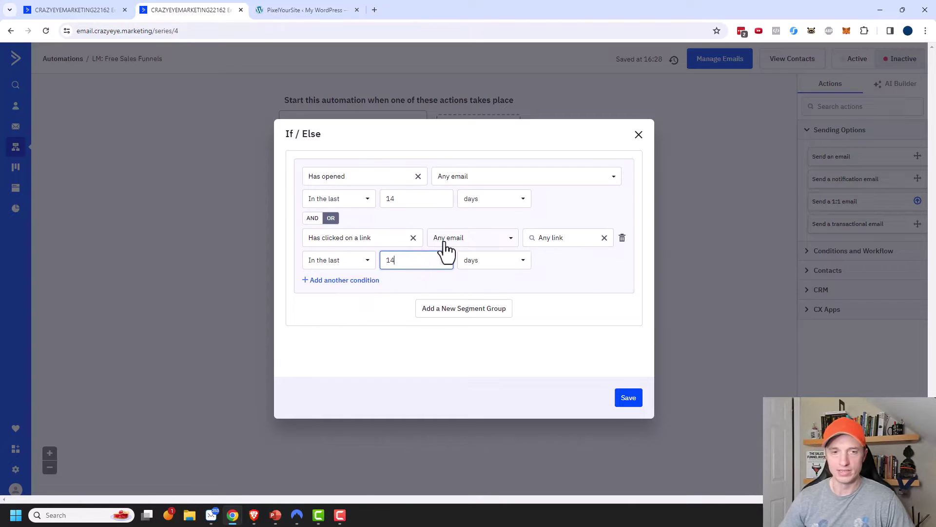
left_click(589, 268)
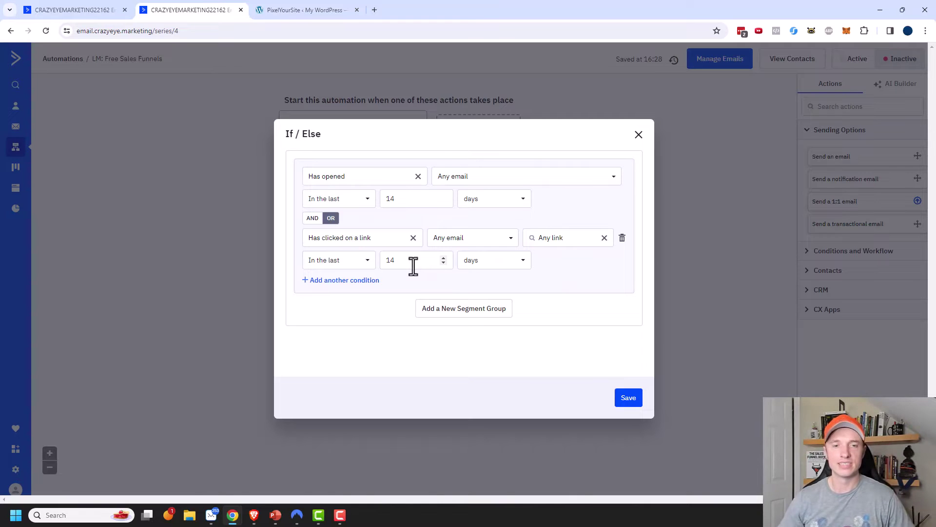
left_click(627, 401)
- Add a send-email action named "LM: Free Sales Funnels - Email 2" on the If/Else's No branch, leaving its design for later
mouse_move(366, 268)
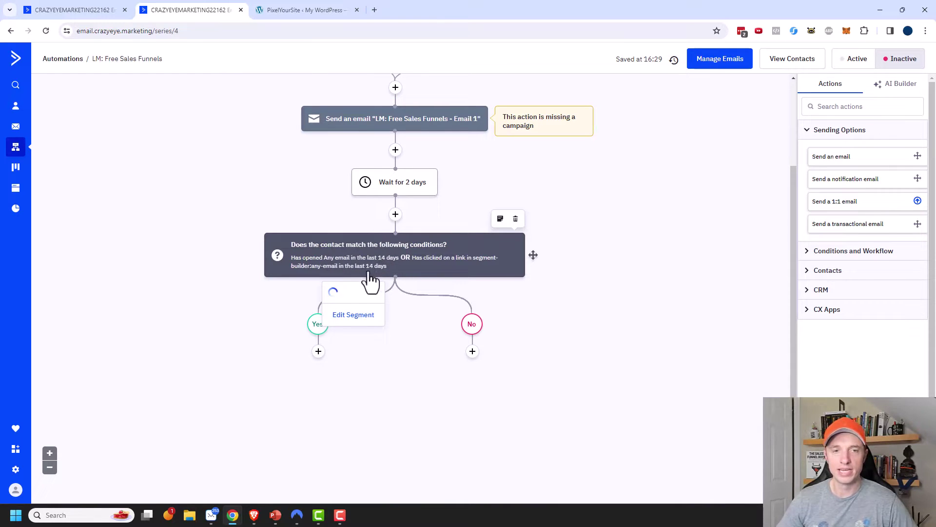
left_click(472, 351)
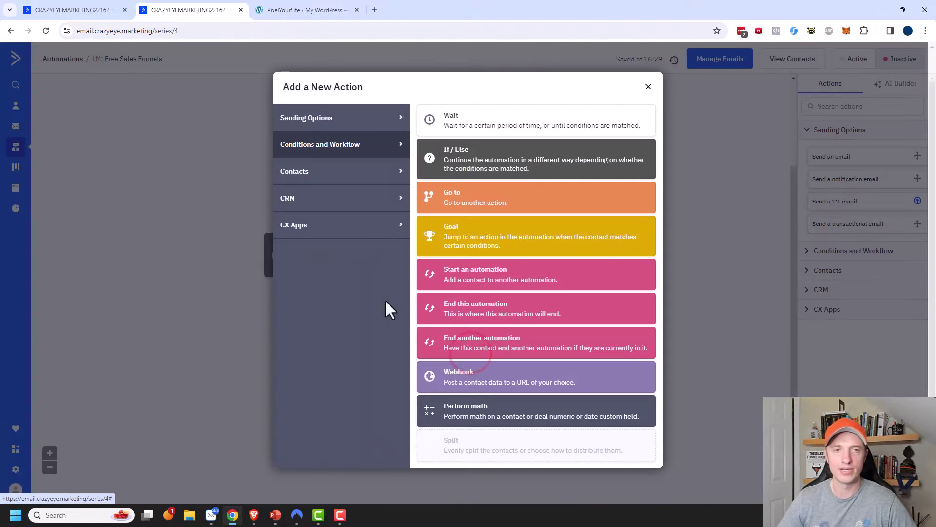
left_click(340, 127)
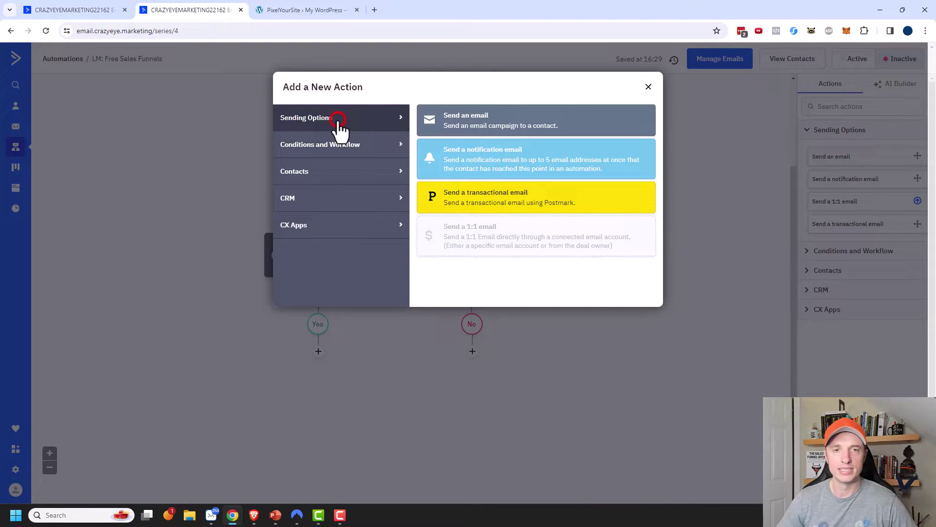
left_click(489, 132)
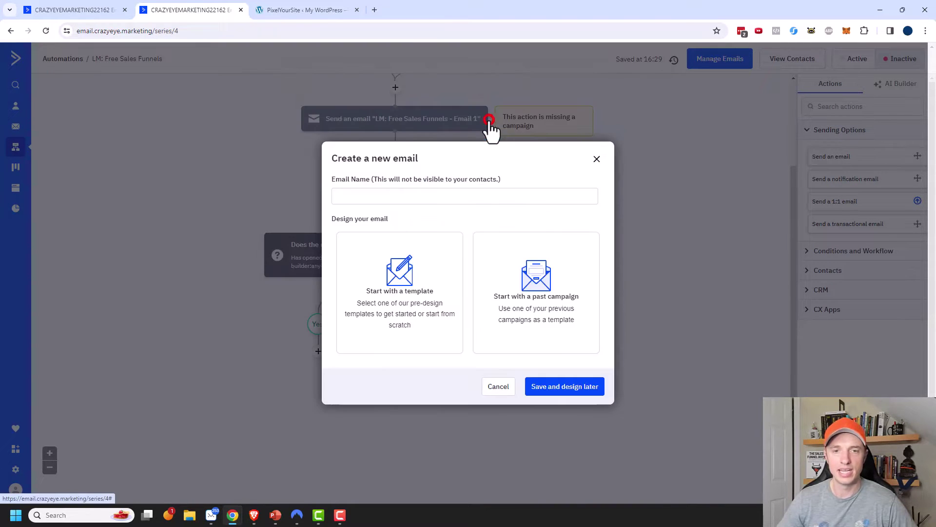
left_click(481, 198)
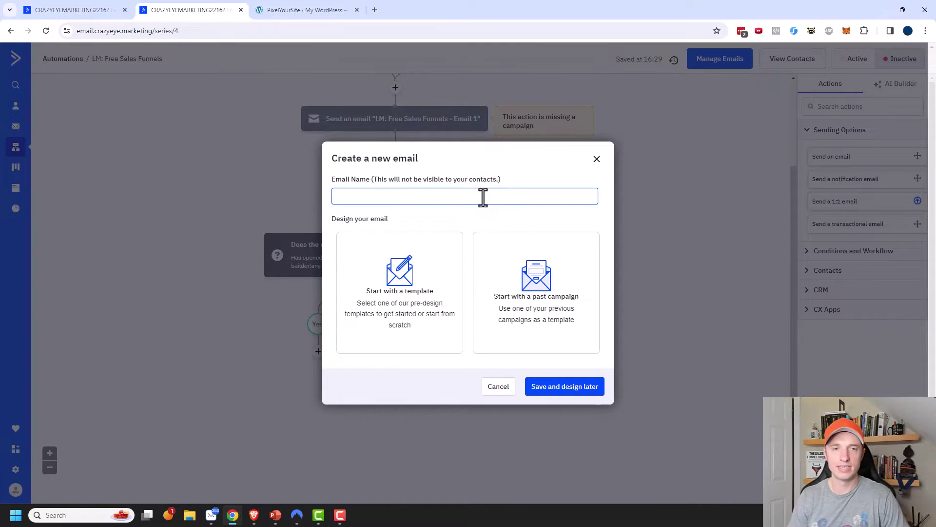
type("LM: Free Sales Funnels - Email 2")
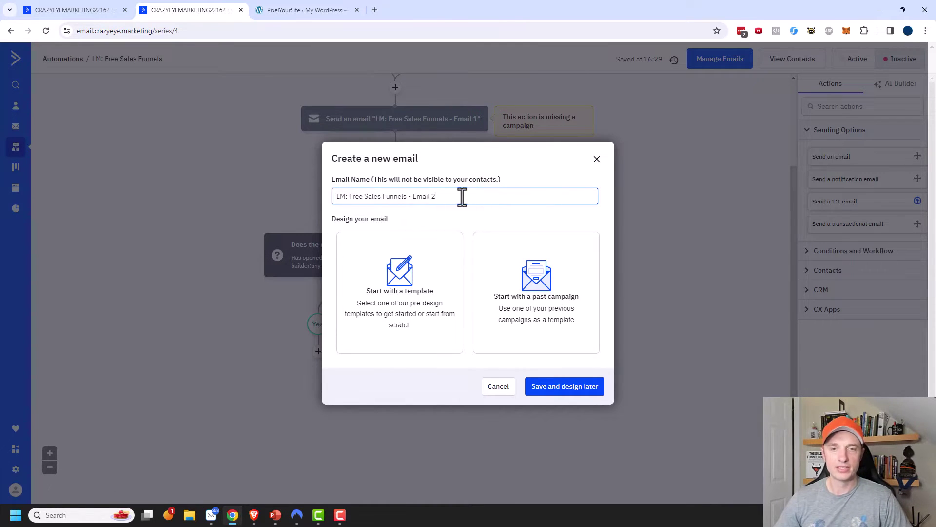
left_click(573, 393)
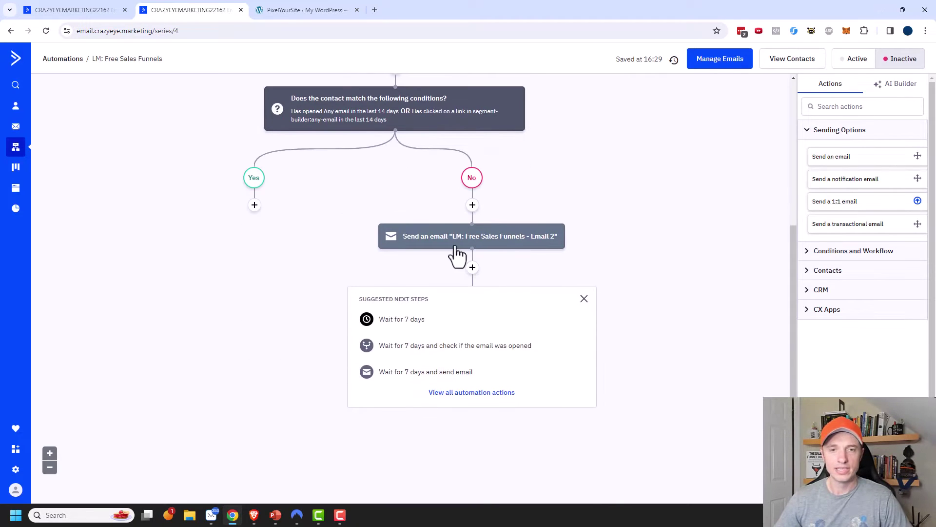
mouse_move(472, 242)
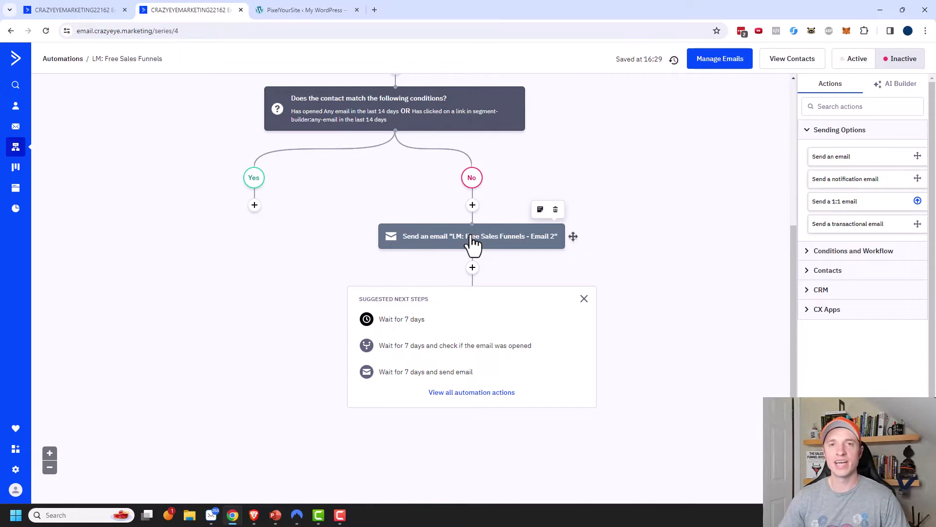
- Add a wait of 2 days after the Email 2 action
scroll(471, 238, "down", 1)
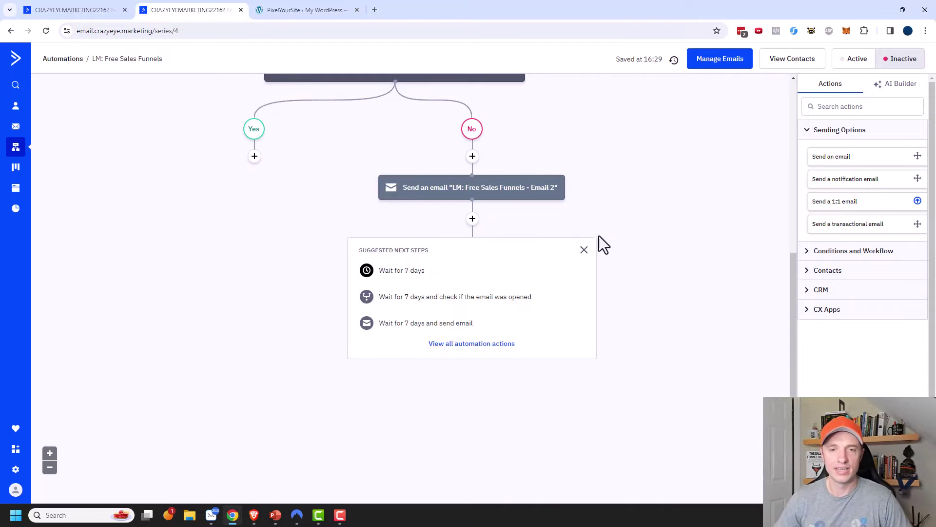
left_click(472, 219)
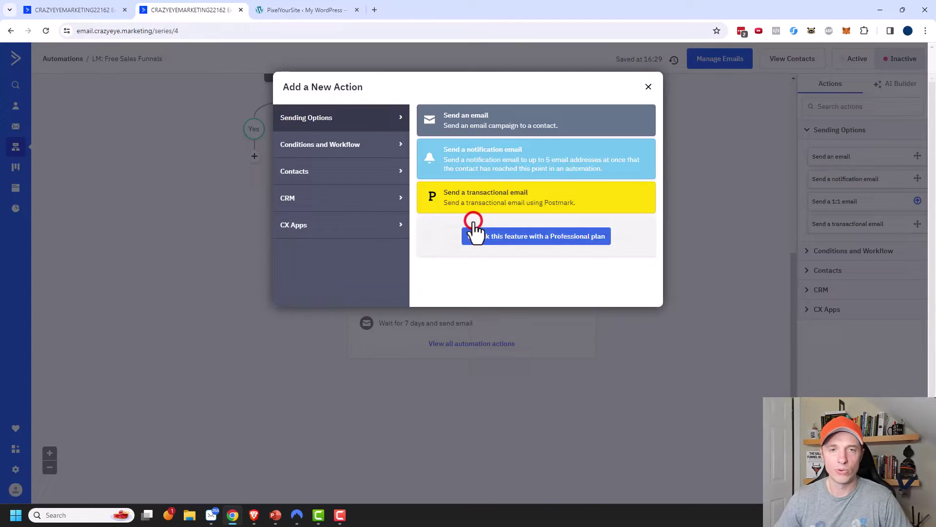
left_click(349, 146)
left_click(477, 118)
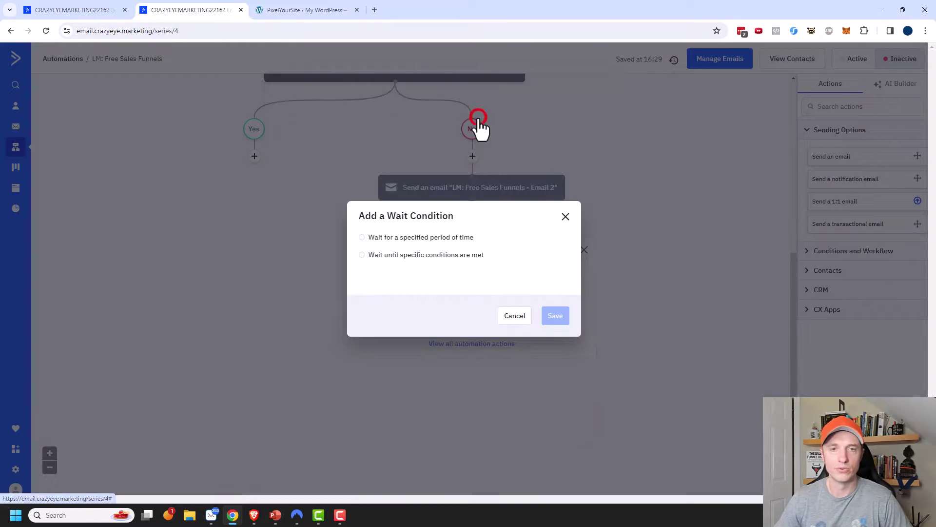
left_click(444, 238)
left_click(381, 247)
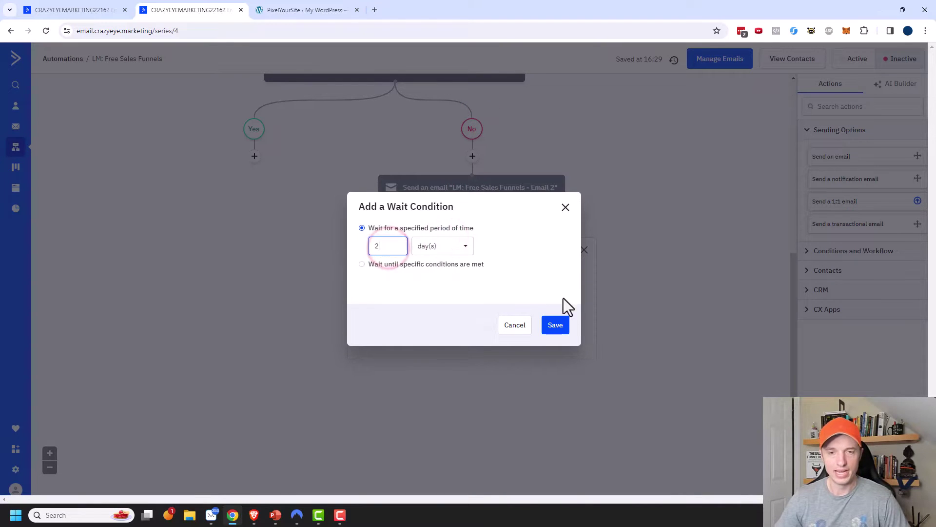
left_click(556, 324)
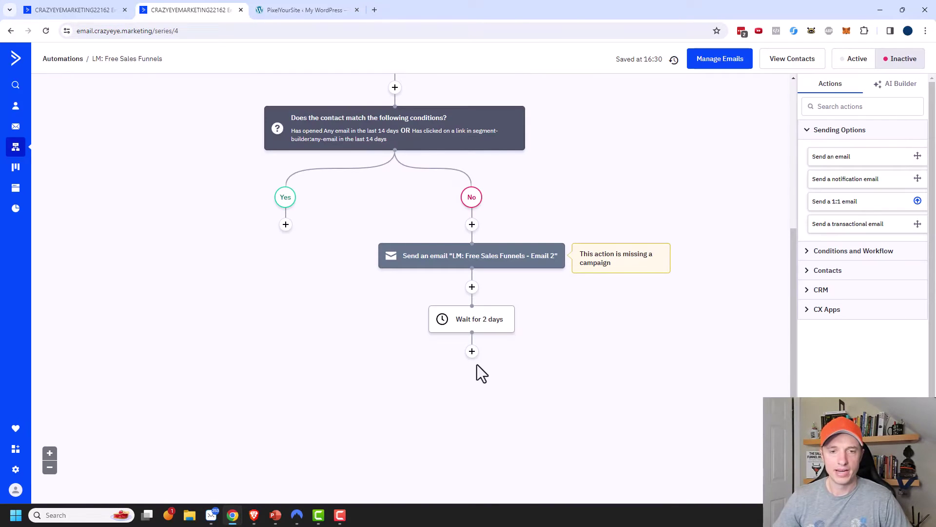
- Add a second If/Else after the Email 2 wait with the condition Has opened any email in the last 14 days
left_click(472, 352)
left_click(483, 171)
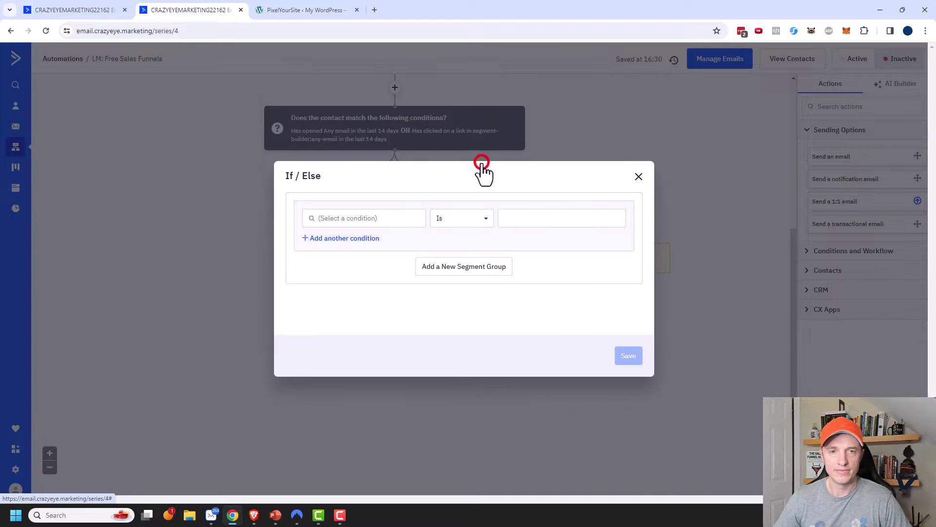
left_click(385, 218)
left_click(330, 299)
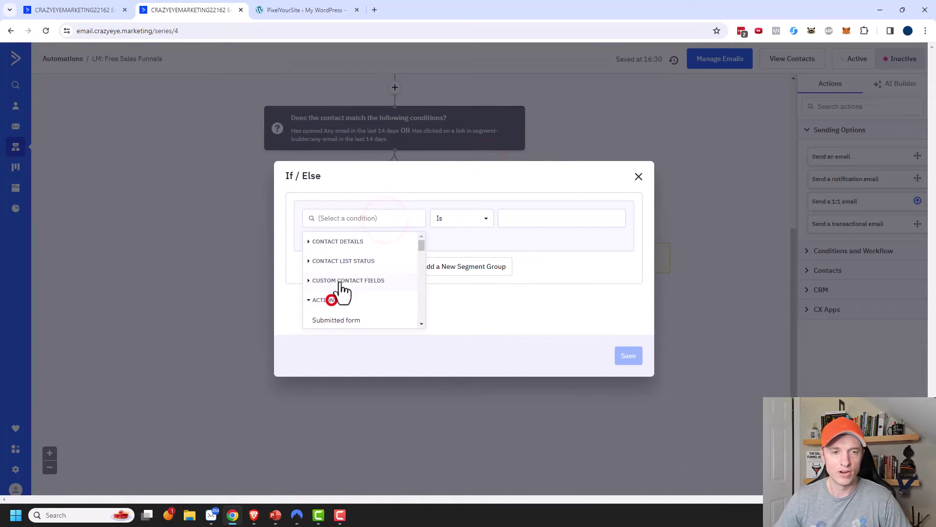
scroll(344, 273, "down", 1)
left_click(340, 266)
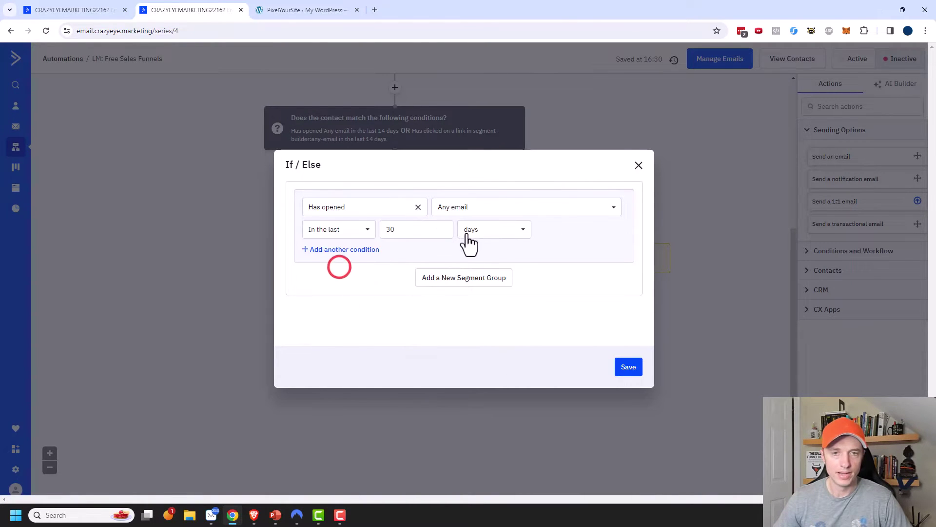
double_click(428, 231)
type("14")
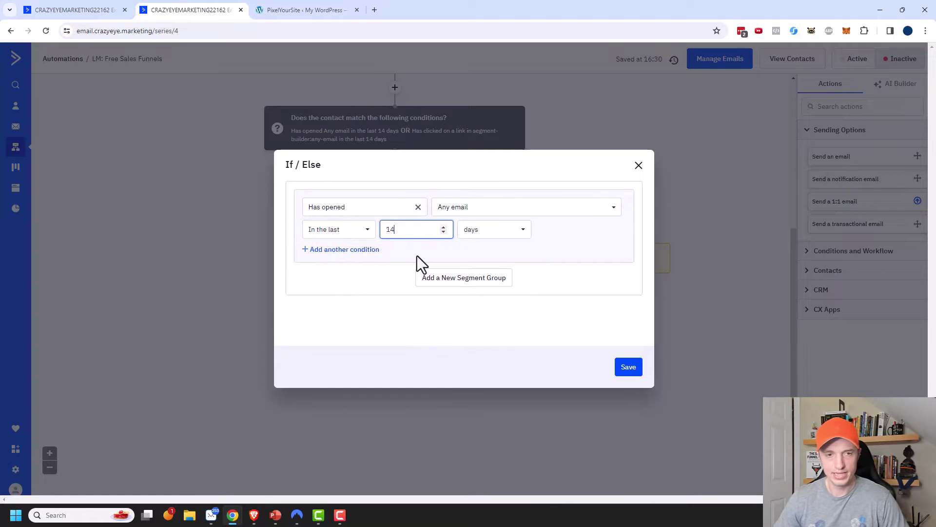
- Add an OR condition to the second If/Else for Has clicked on a link, any link in any email in the last 14 days, and save
left_click(359, 250)
left_click(332, 229)
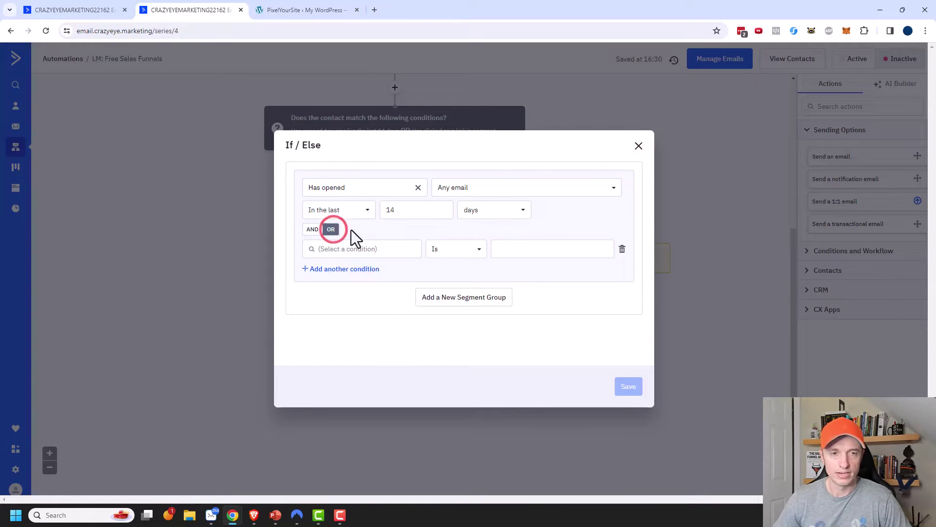
left_click(364, 249)
scroll(361, 302, "down", 2)
left_click(336, 281)
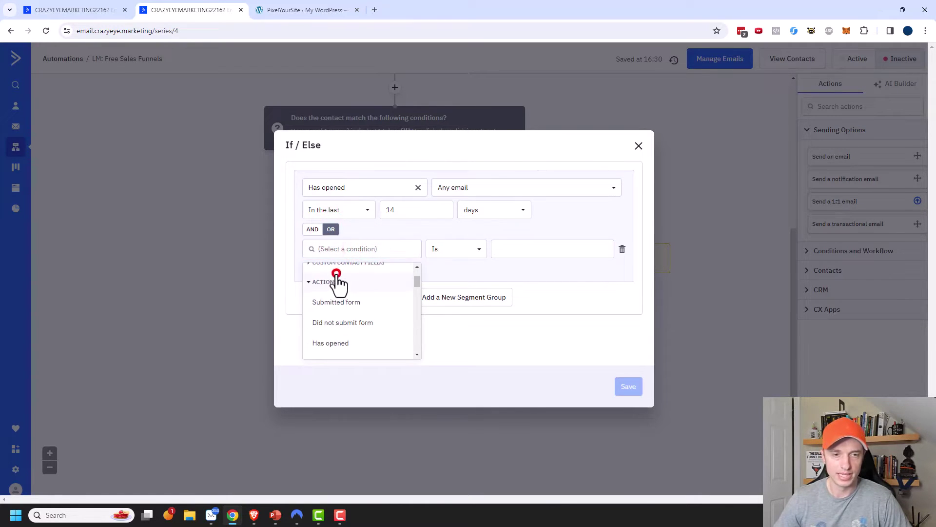
scroll(380, 334, "down", 1)
scroll(364, 347, "down", 1)
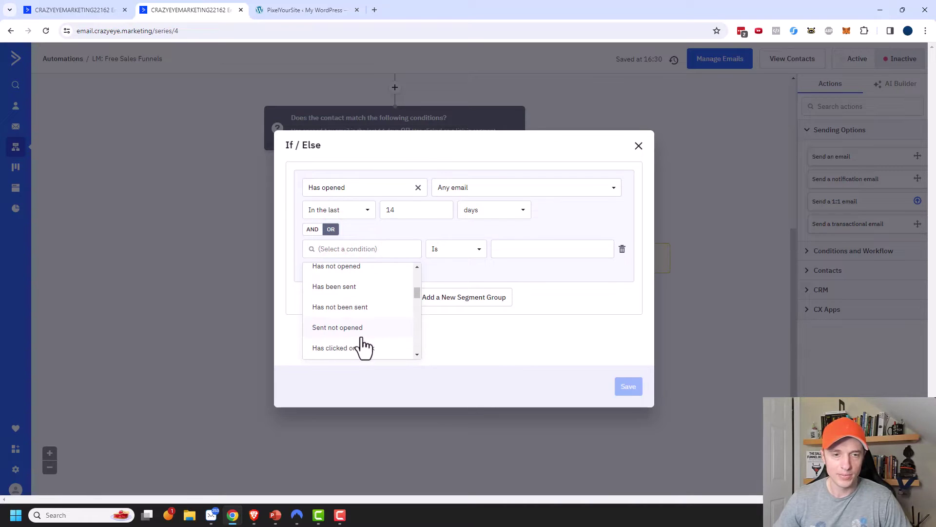
left_click(363, 348)
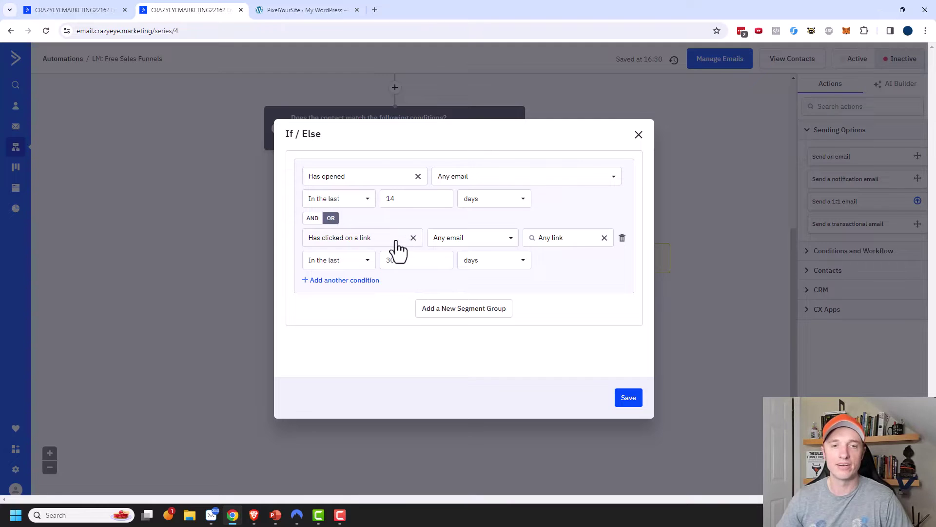
double_click(407, 263)
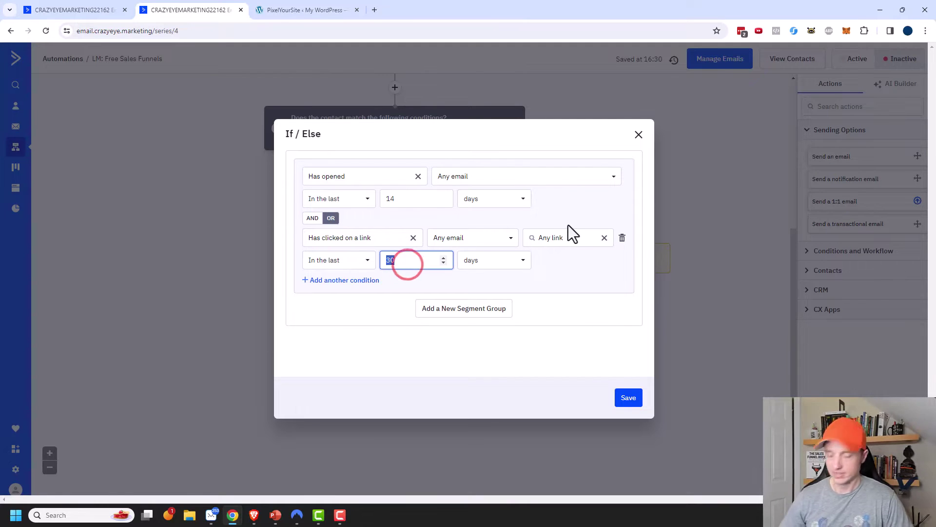
type("14")
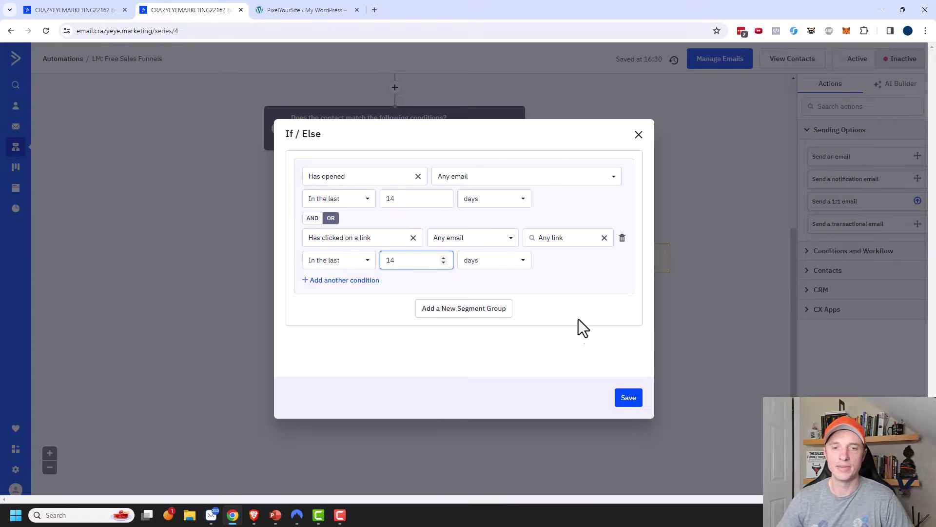
left_click(629, 399)
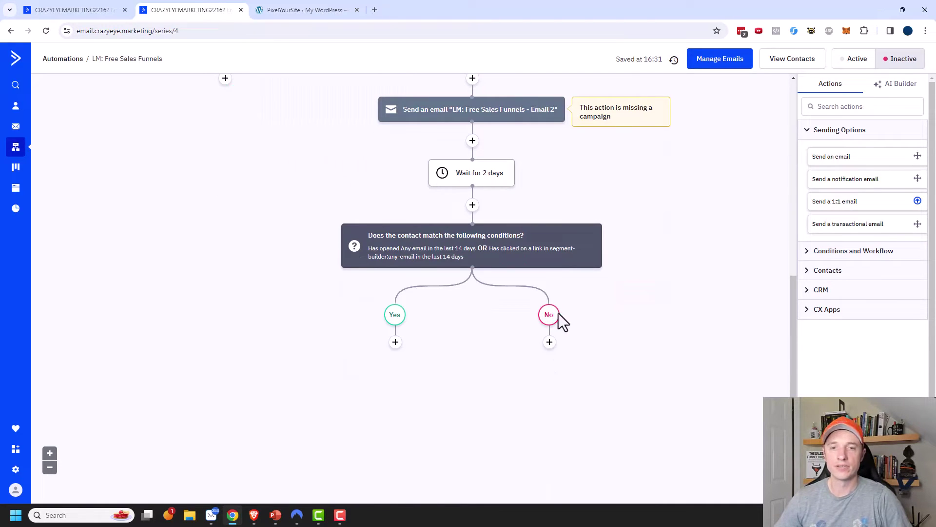
- Review the automation flow from the Email 1 action through both engagement splits to the second If/Else's branches
scroll(556, 331, "up", 7)
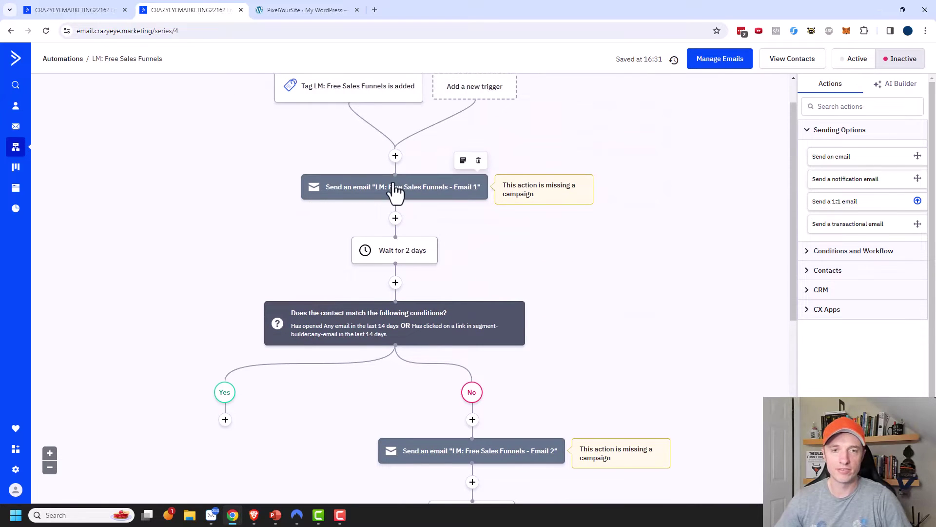
scroll(407, 201, "down", 2)
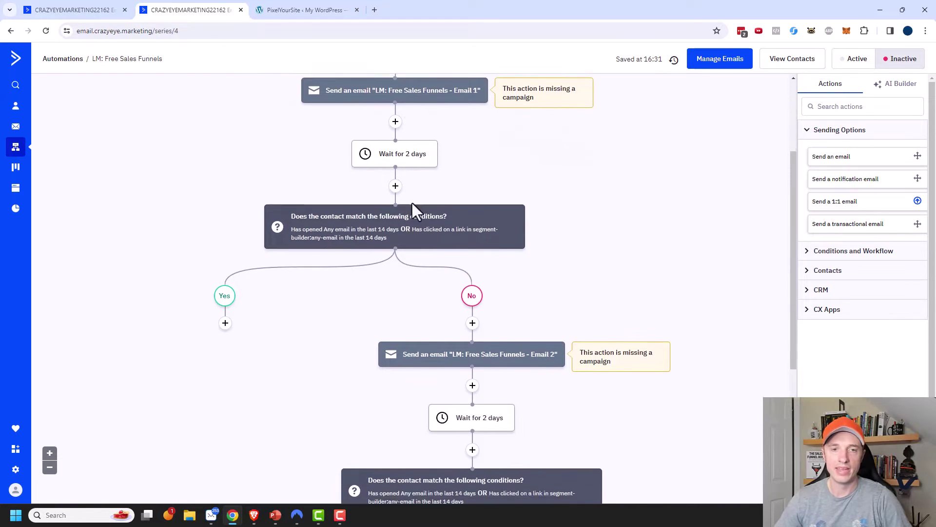
mouse_move(441, 224)
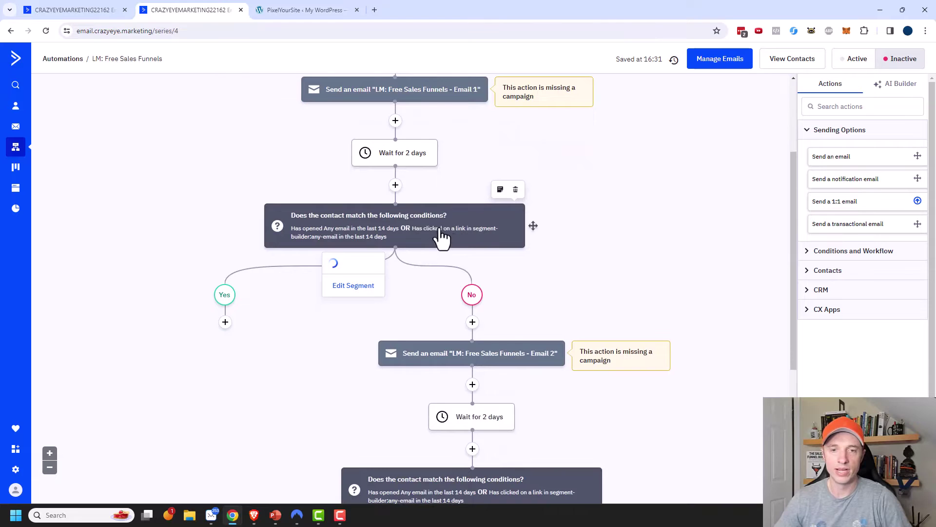
scroll(454, 234, "down", 1)
scroll(463, 236, "down", 1)
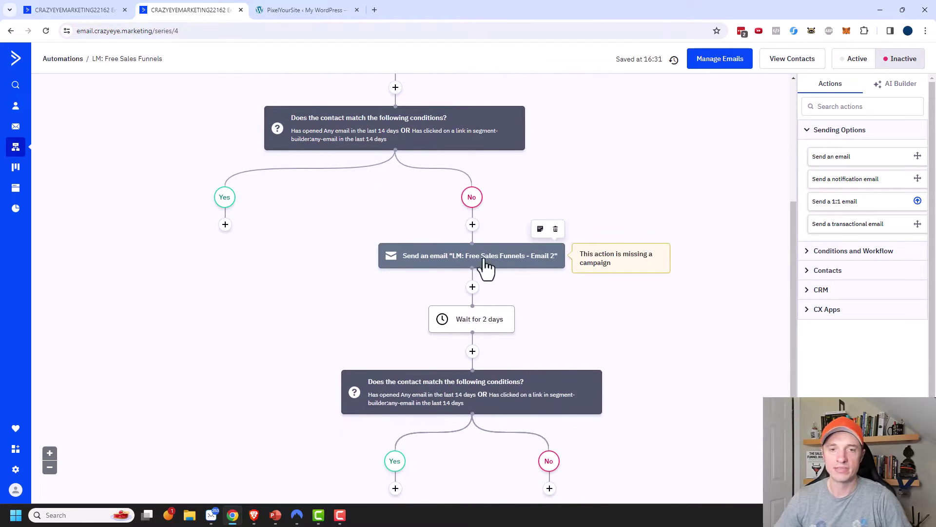
scroll(493, 258, "down", 1)
scroll(502, 278, "down", 1)
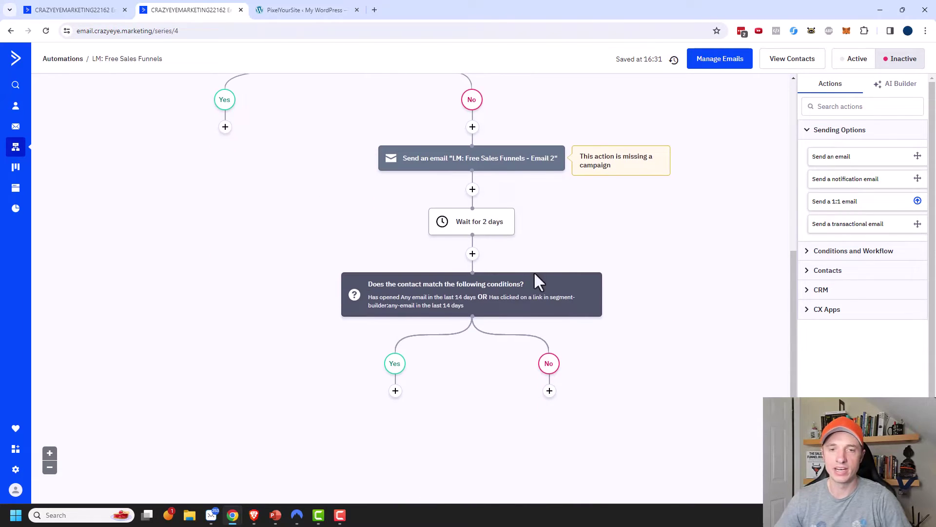
scroll(576, 326, "down", 1)
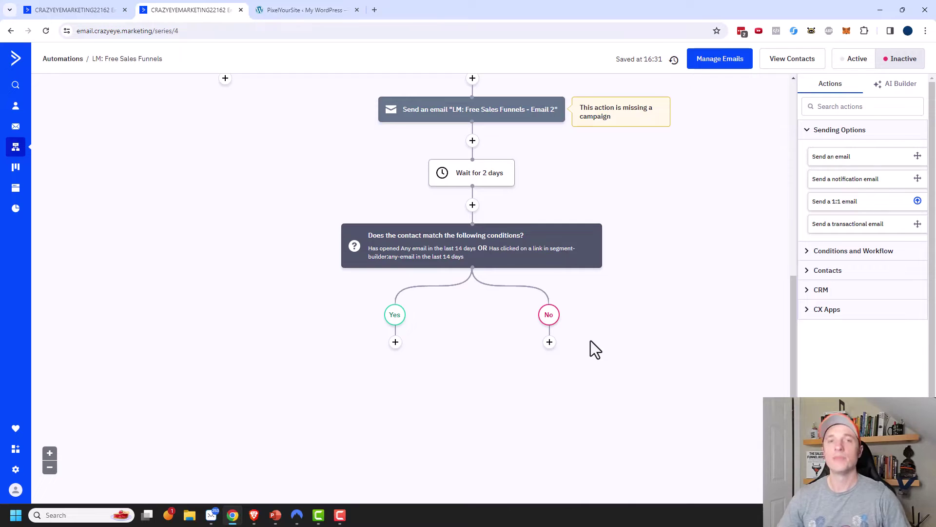
- Add a wait of 5 years on the No branch of the second If/Else
left_click(549, 342)
left_click(473, 126)
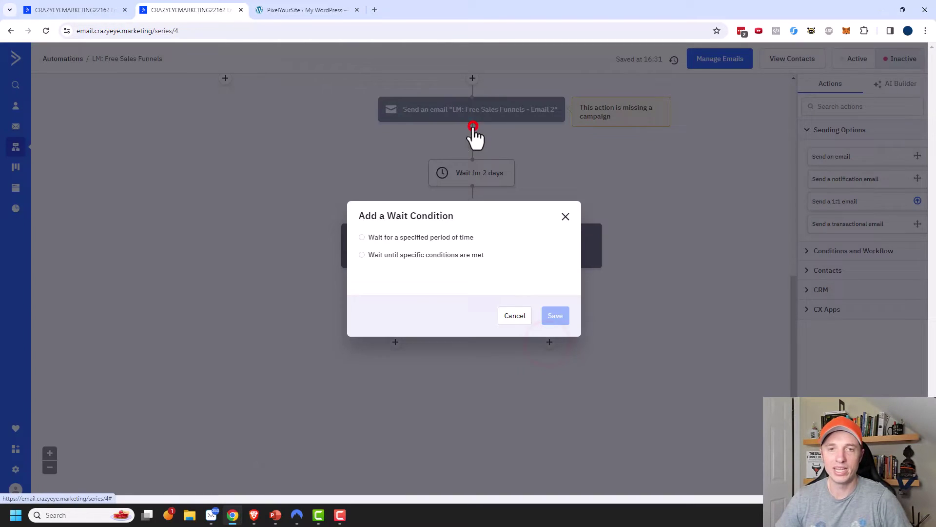
left_click(437, 238)
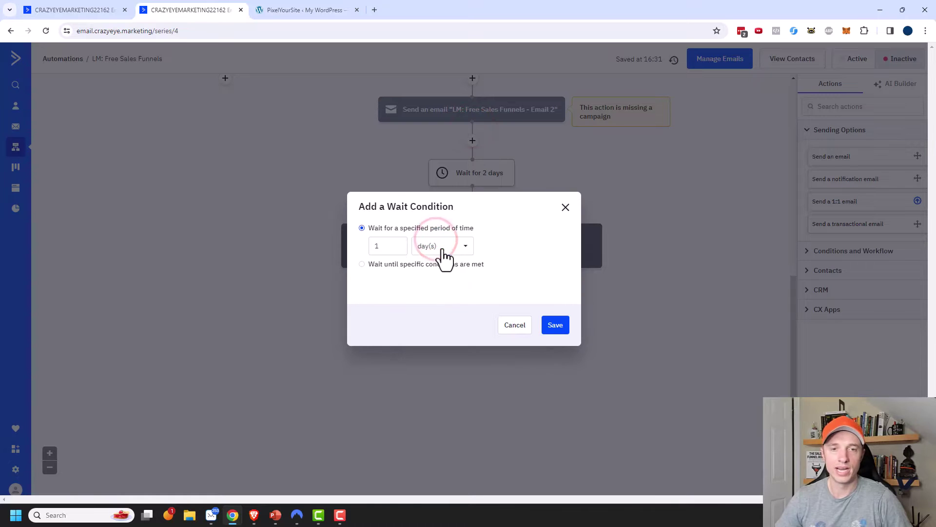
left_click(440, 245)
left_click(439, 356)
double_click(389, 247)
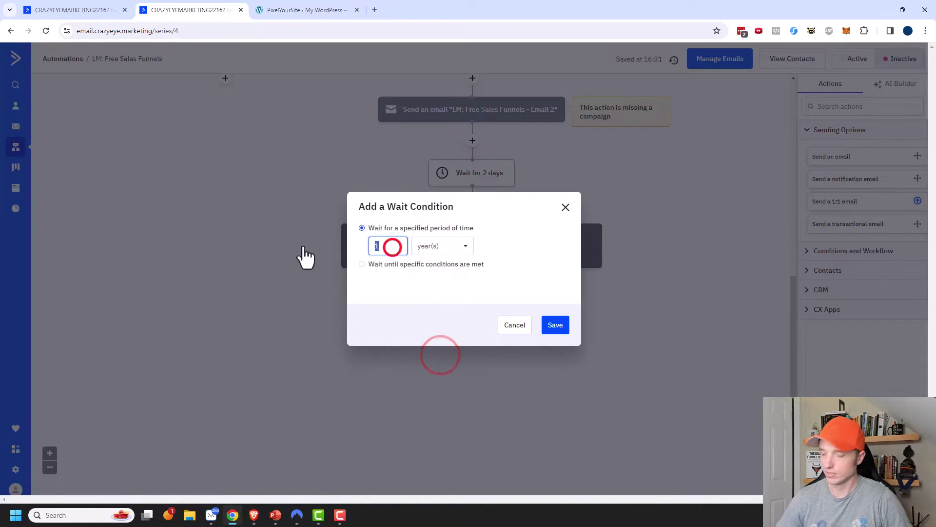
type("5")
left_click(555, 329)
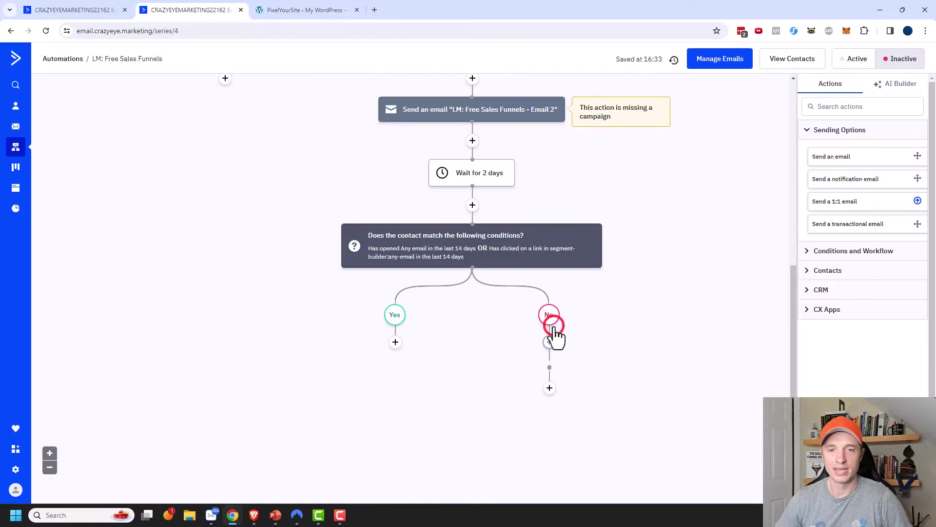
mouse_move(550, 312)
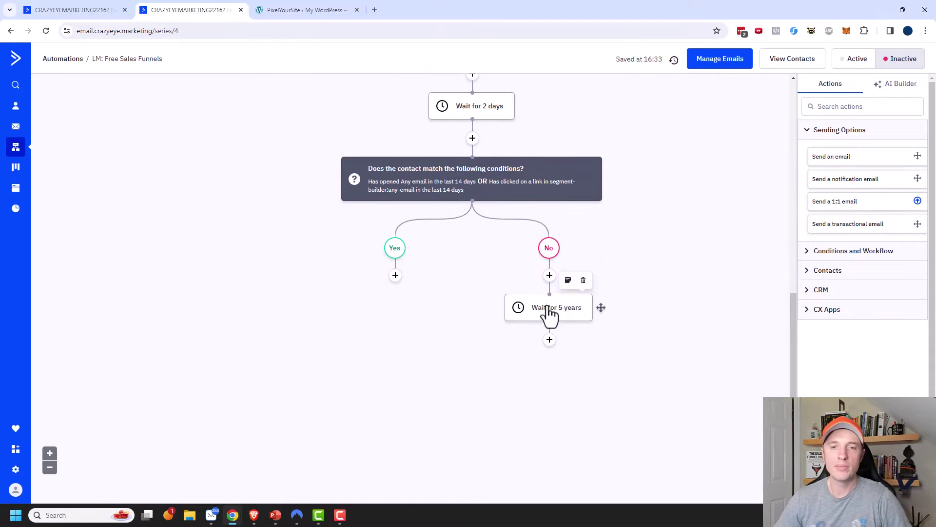
- Add a Start an automation action for all other automations below the 5-year wait on the second If/Else's No branch
left_click(549, 339)
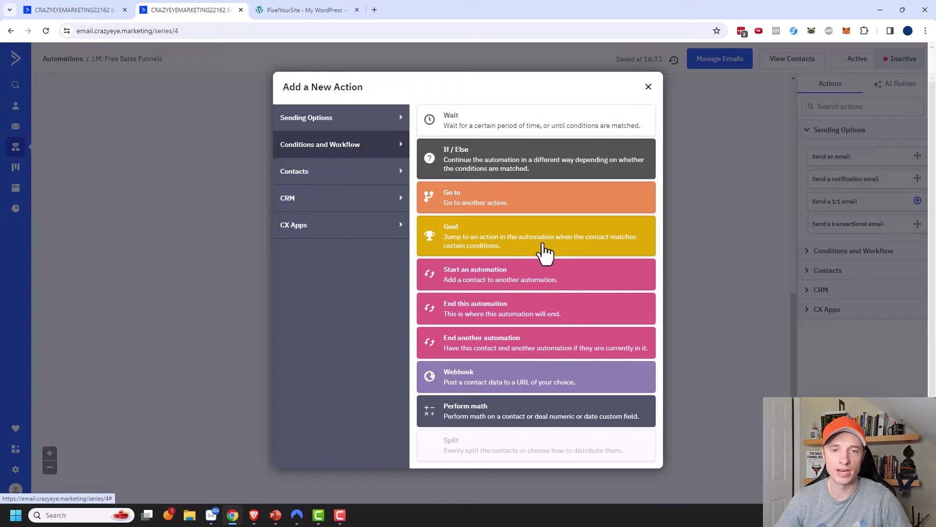
left_click(490, 288)
left_click(481, 264)
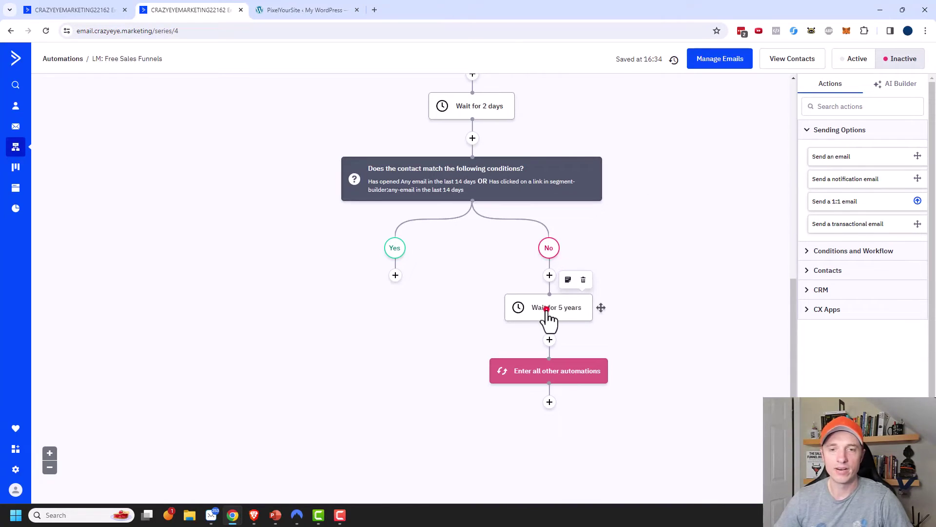
- Check the 5-year wait's settings and delete the Enter all other automations action below it
left_click(546, 308)
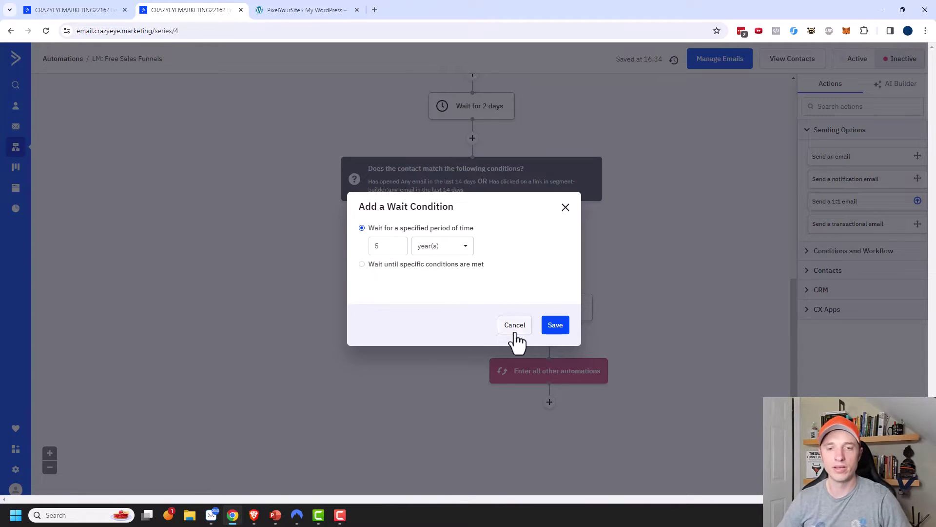
left_click(557, 323)
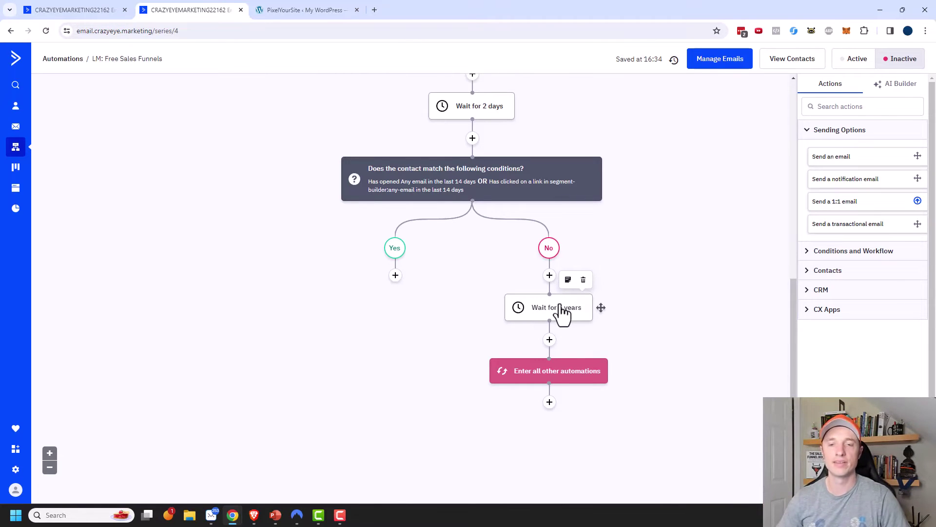
left_click(597, 344)
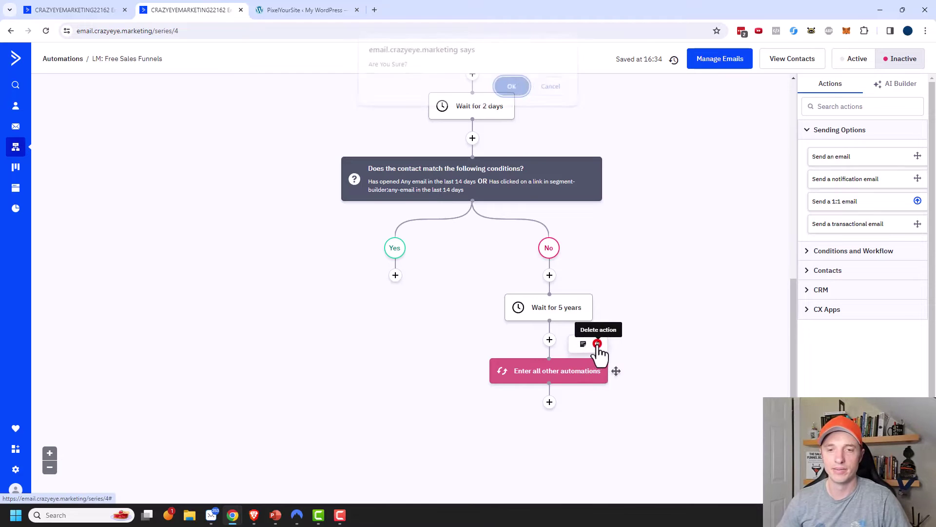
left_click(511, 87)
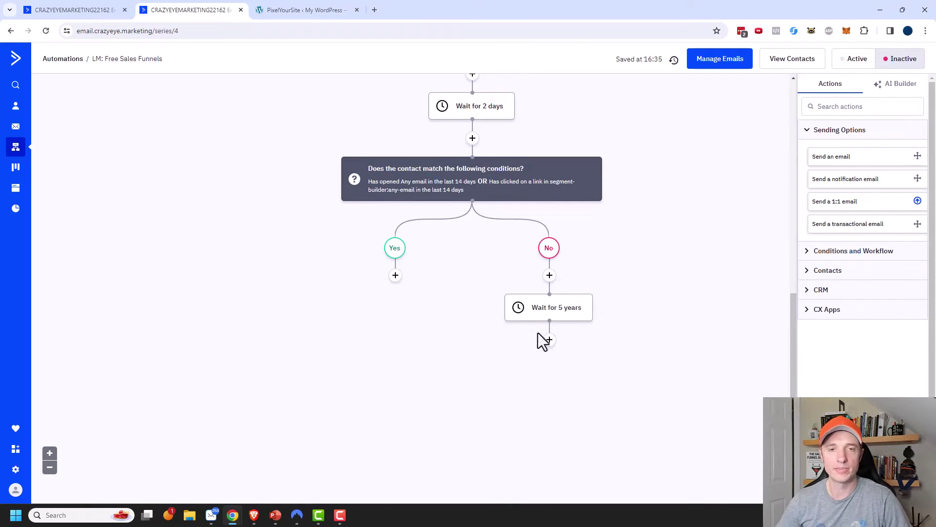
- Add an action on the first If/Else's Yes branch that adds the tag "DELIVERED: LM: Free Sales Funnels"
scroll(536, 332, "up", 5)
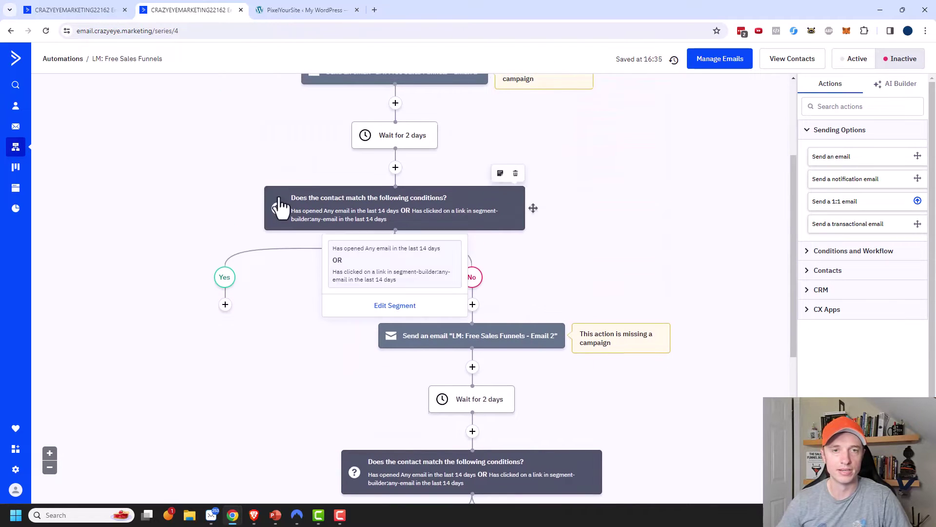
scroll(293, 209, "up", 1)
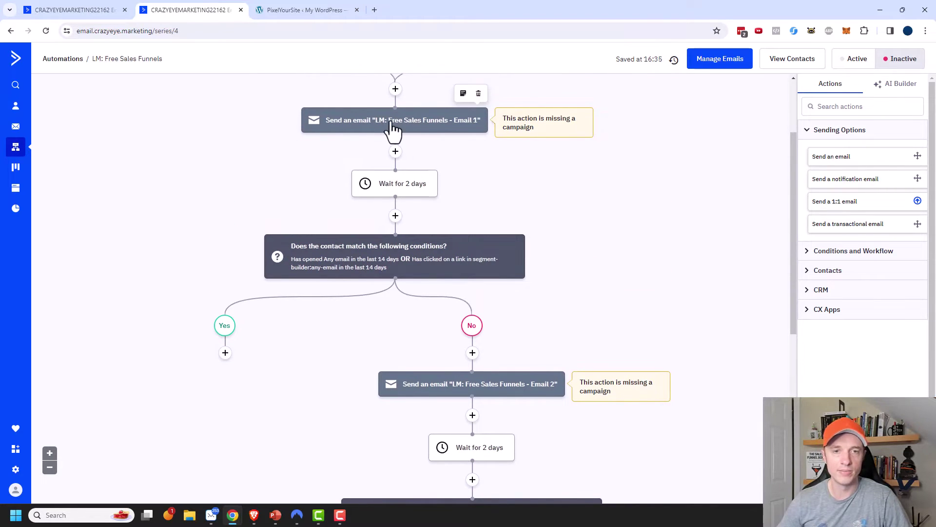
scroll(396, 192, "down", 1)
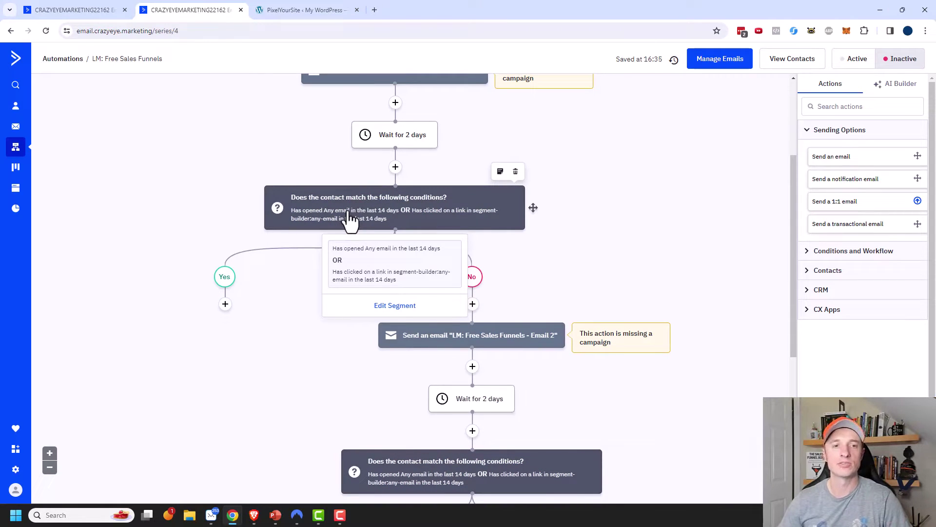
scroll(200, 276, "down", 1)
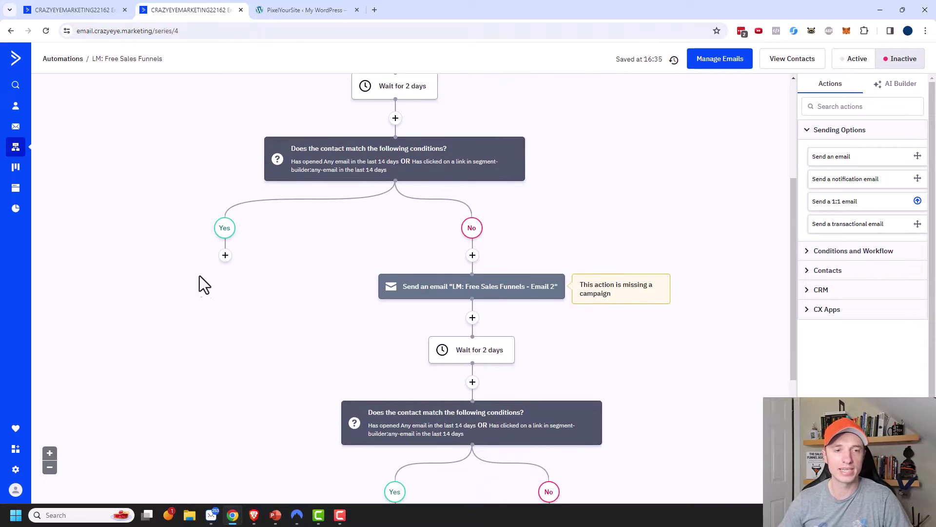
left_click(225, 255)
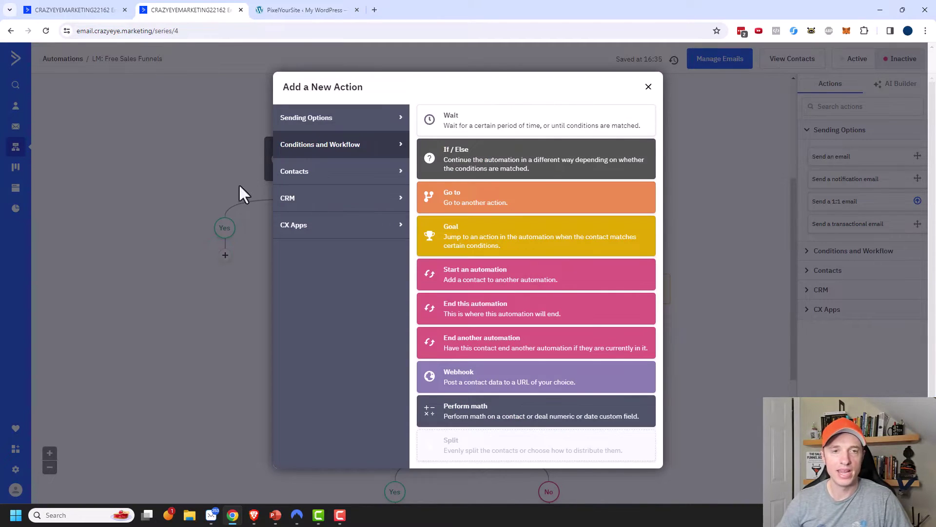
left_click(317, 172)
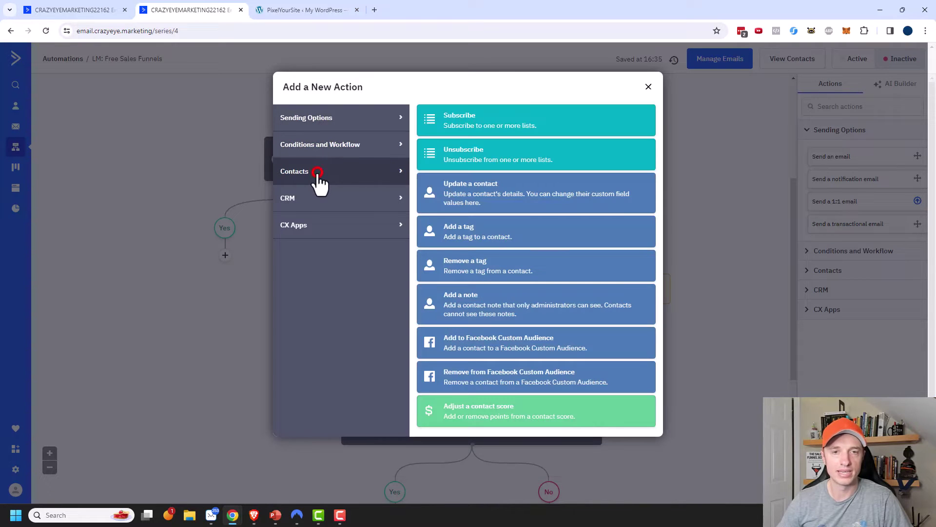
left_click(474, 229)
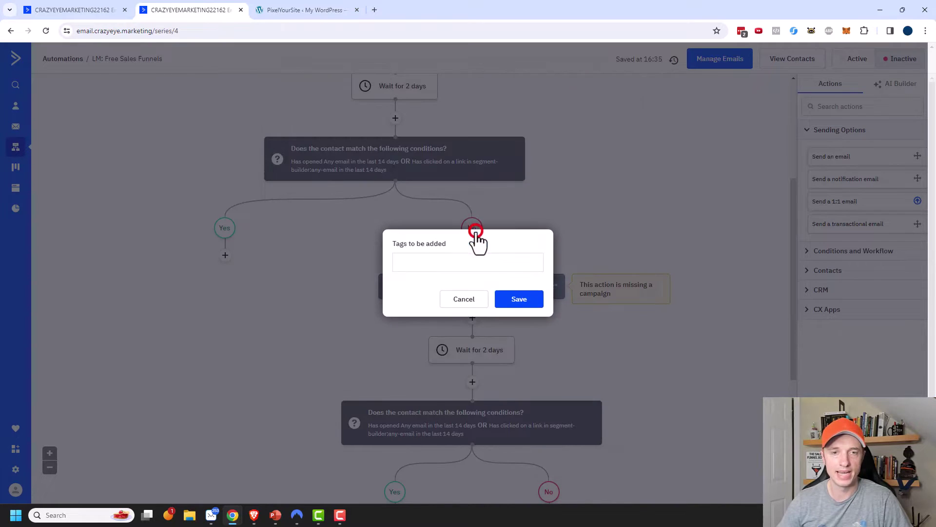
left_click(460, 263)
type("DELIVERED: LM: Free Sales Funnels")
key("Return")
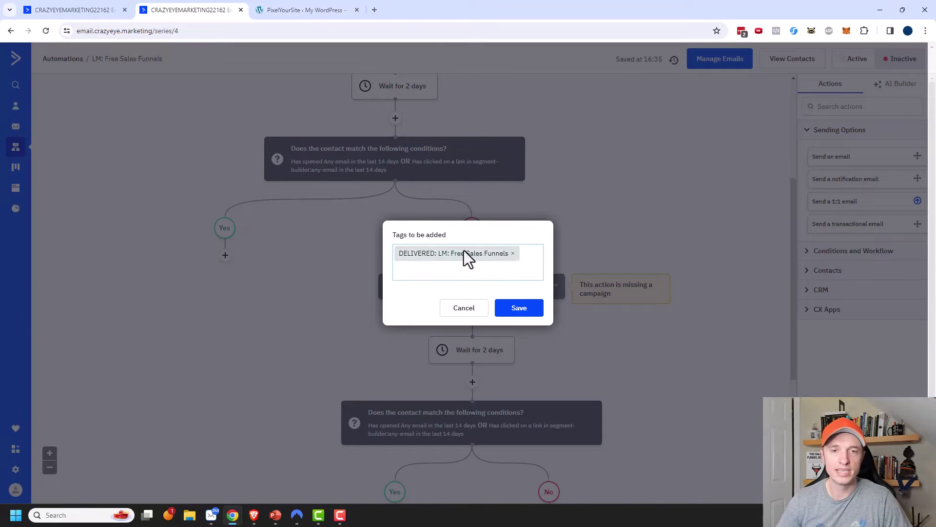
left_click(520, 308)
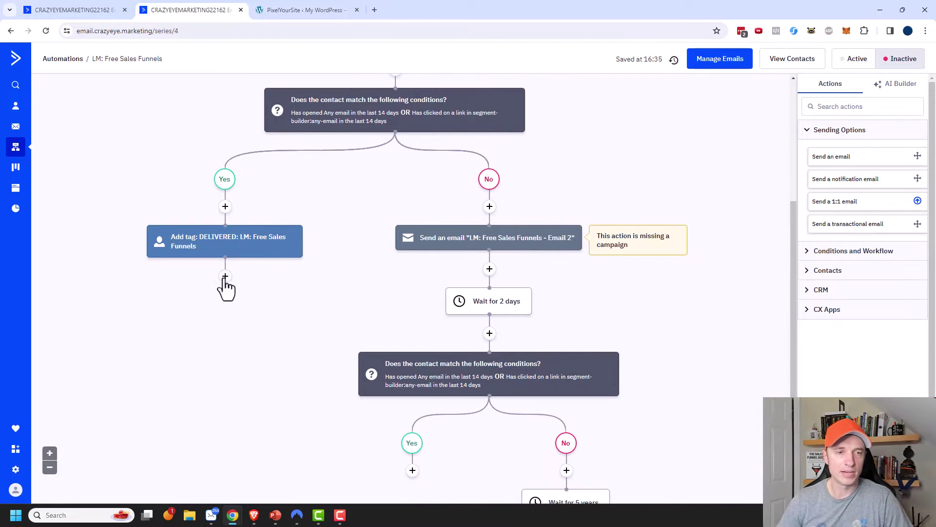
- Add an action below the DELIVERED tag action that removes the tag "LM: Free Sales Funnels"
left_click(225, 276)
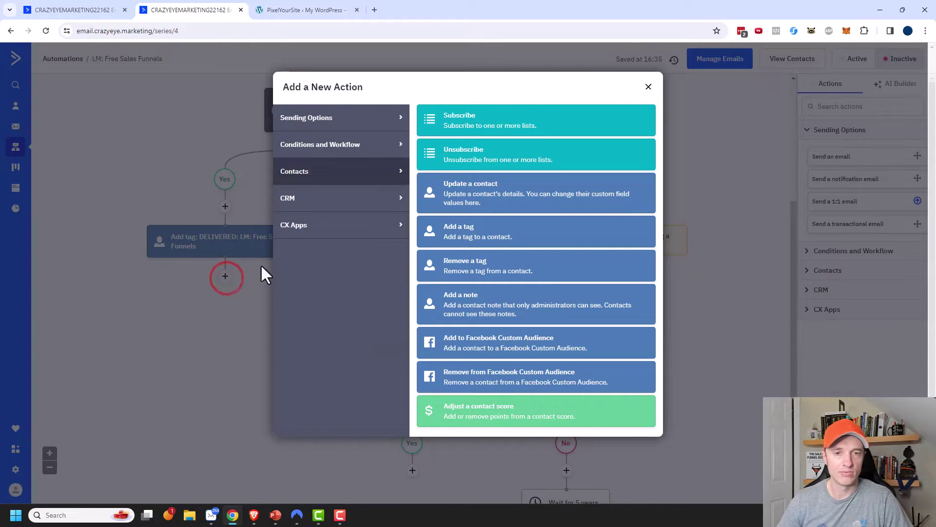
left_click(493, 275)
left_click(413, 265)
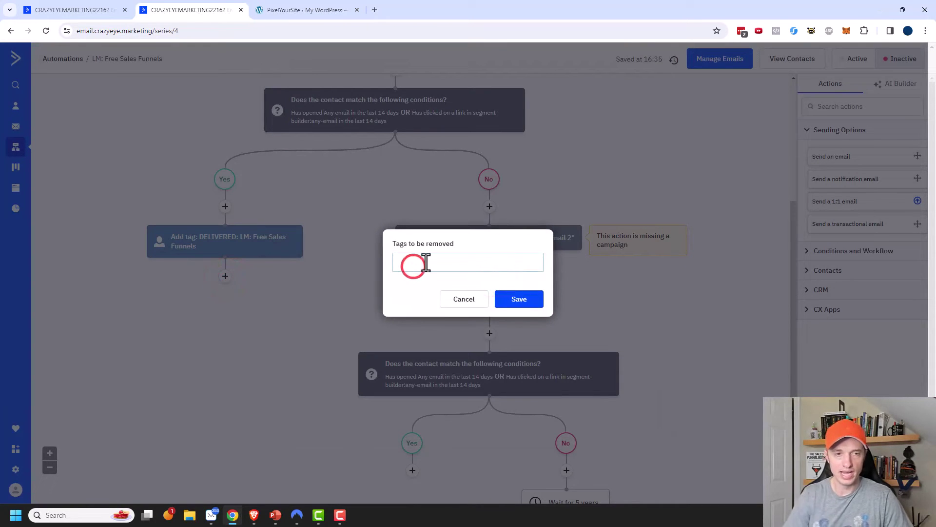
type("LM")
left_click(440, 277)
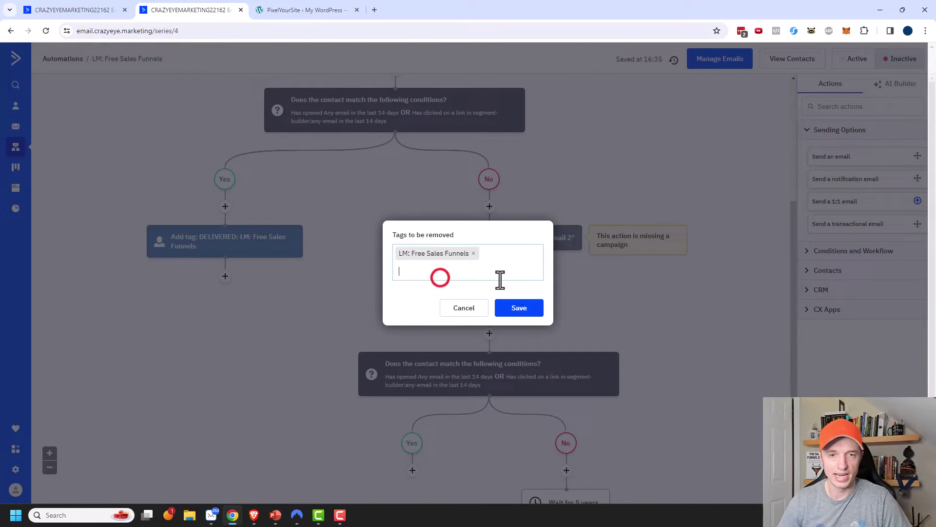
left_click(530, 307)
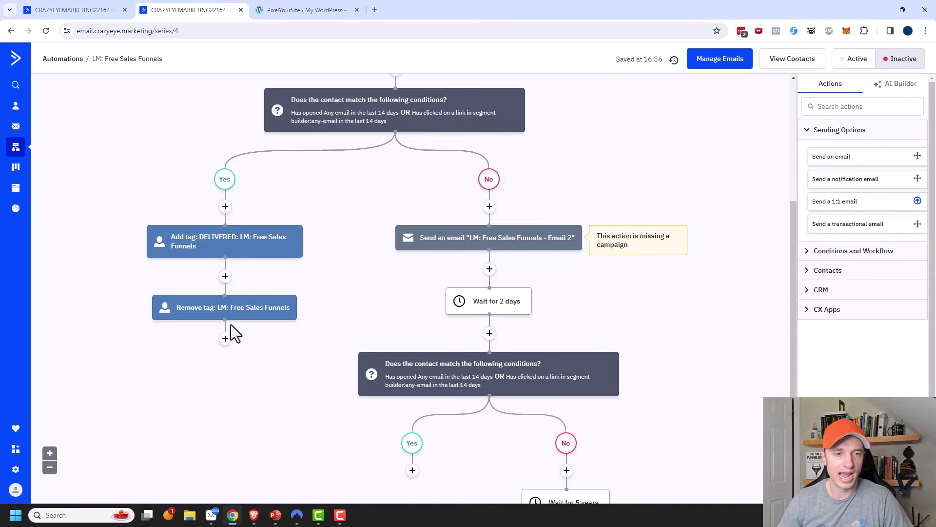
- Check the tag and run settings of the automation's start trigger and close them without changes
mouse_move(218, 250)
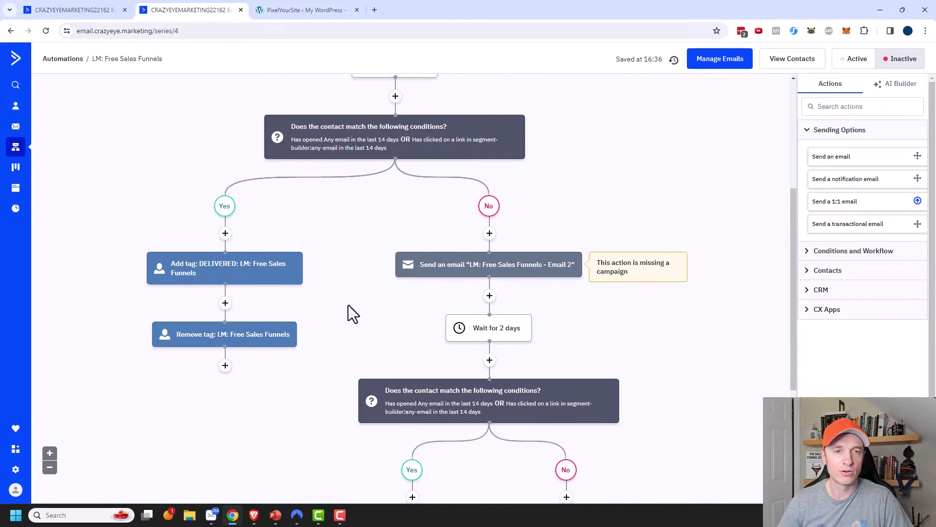
scroll(350, 244, "up", 5)
left_click(360, 139)
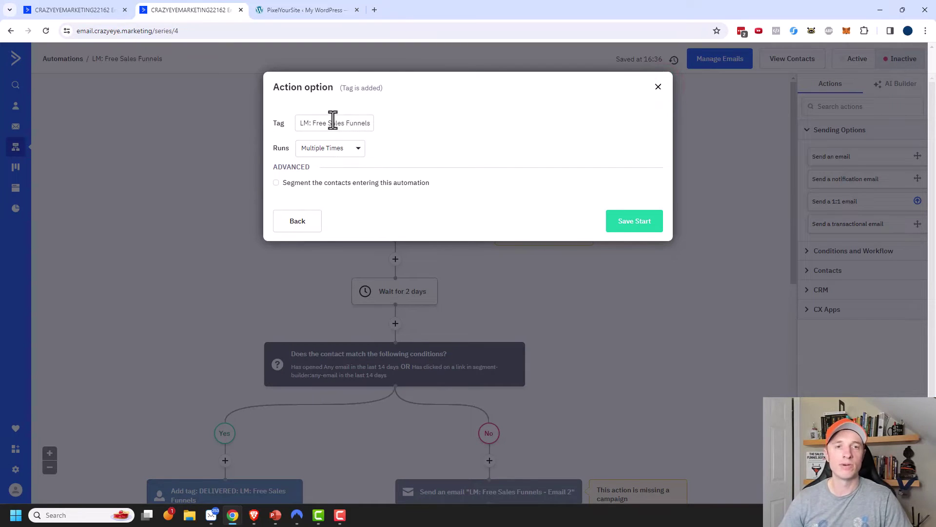
left_click(658, 87)
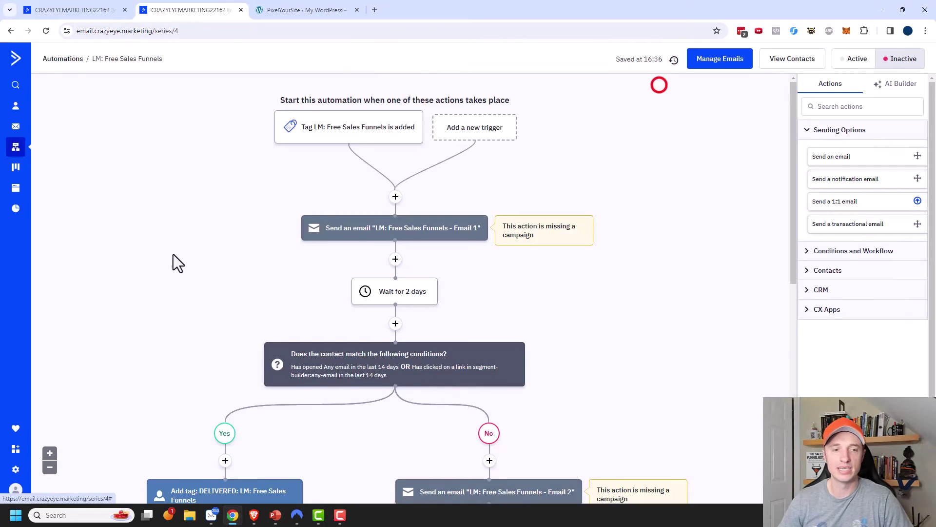
- Add an action below the Remove tag action that adds the tag "SALES SERIES: Sales Funnel Book"
scroll(174, 254, "down", 3)
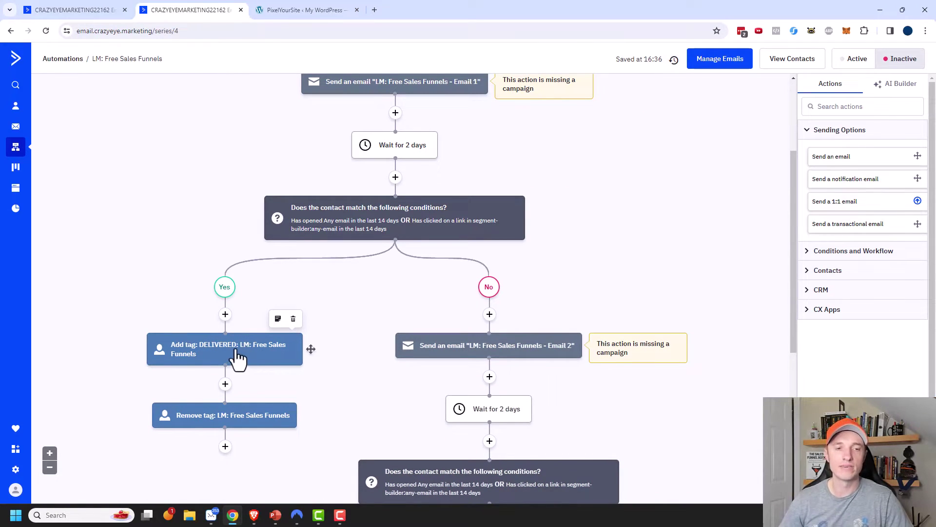
scroll(277, 344, "down", 2)
scroll(273, 331, "down", 1)
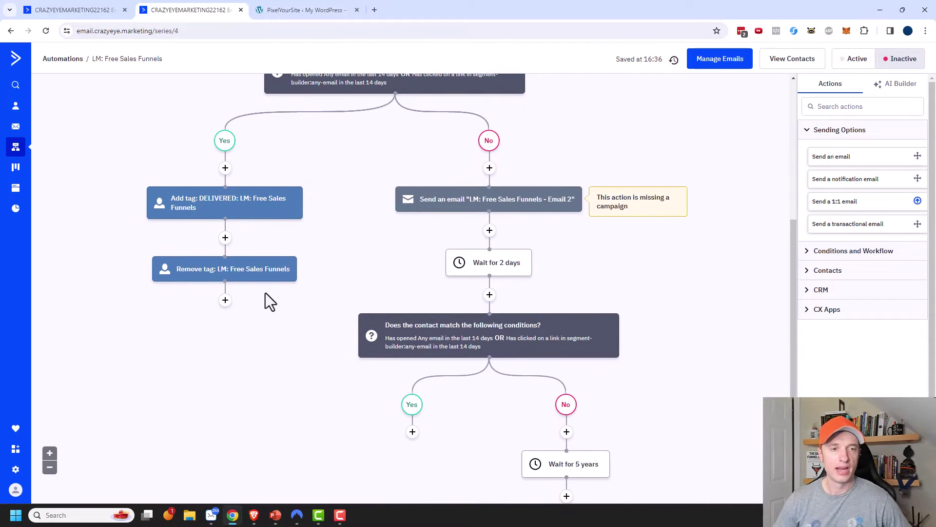
left_click(225, 300)
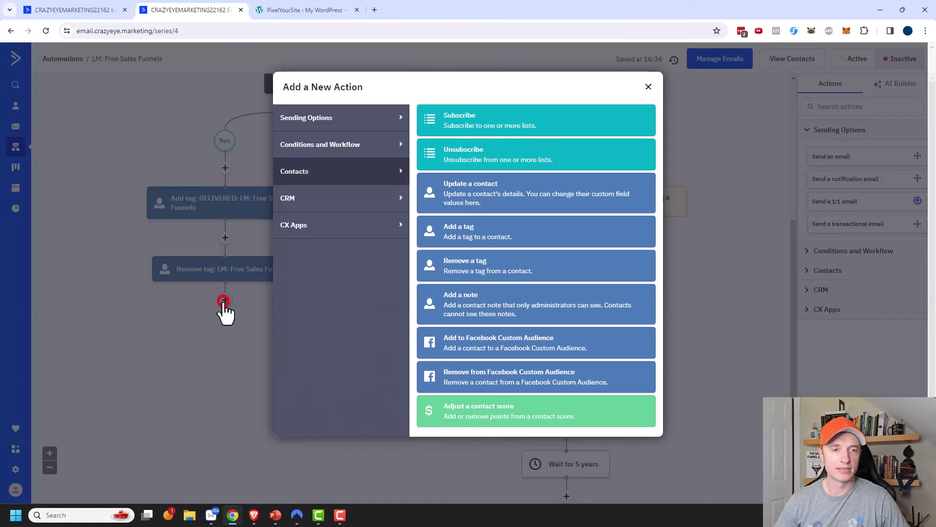
left_click(471, 236)
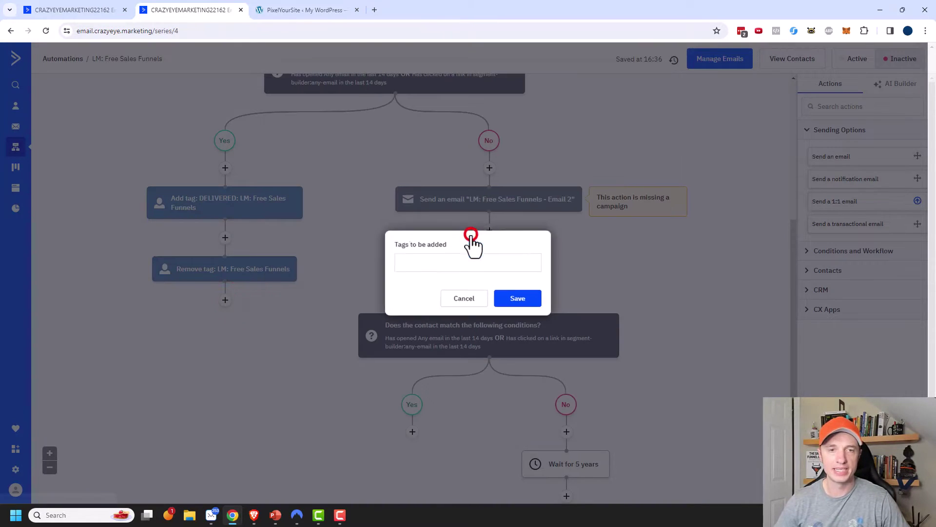
left_click(423, 258)
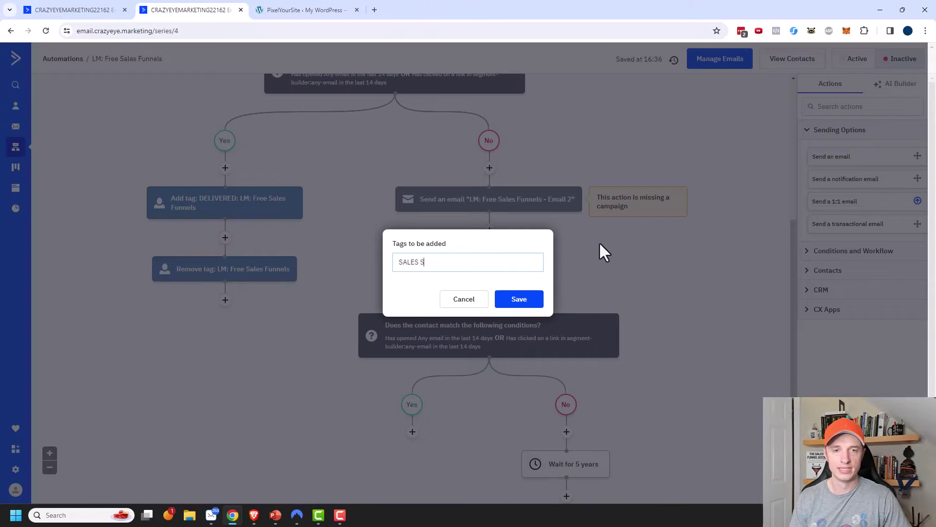
type("SALES SERIES: Sales Fu")
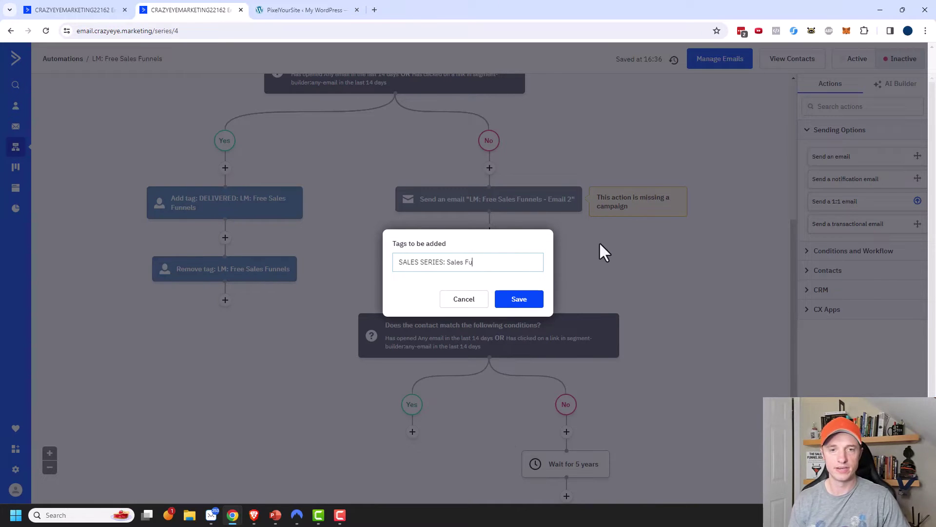
type("nnel Book")
key("Return")
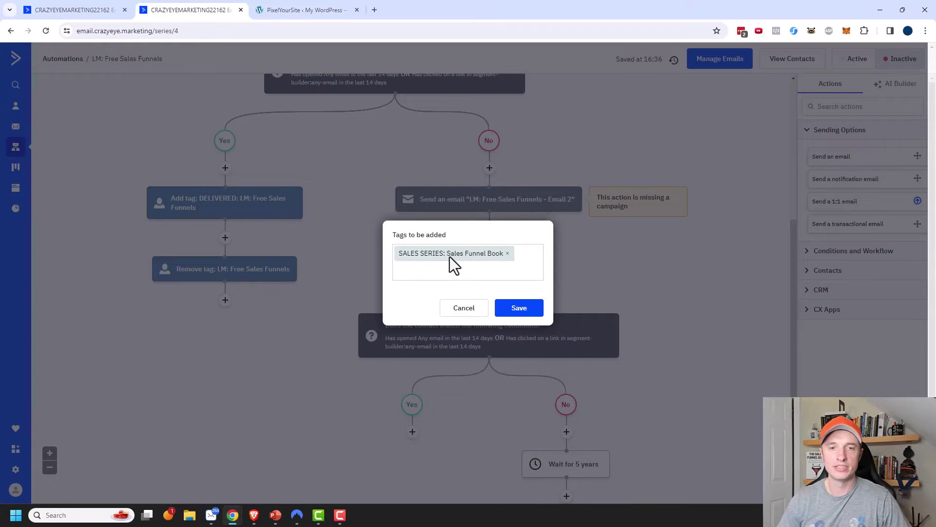
left_click(519, 308)
- Add a Go to action on the second If/Else's Yes branch and connect it to the "Add tag: DELIVERED: LM: Free Sales Funnels" action
scroll(261, 168, "up", 1)
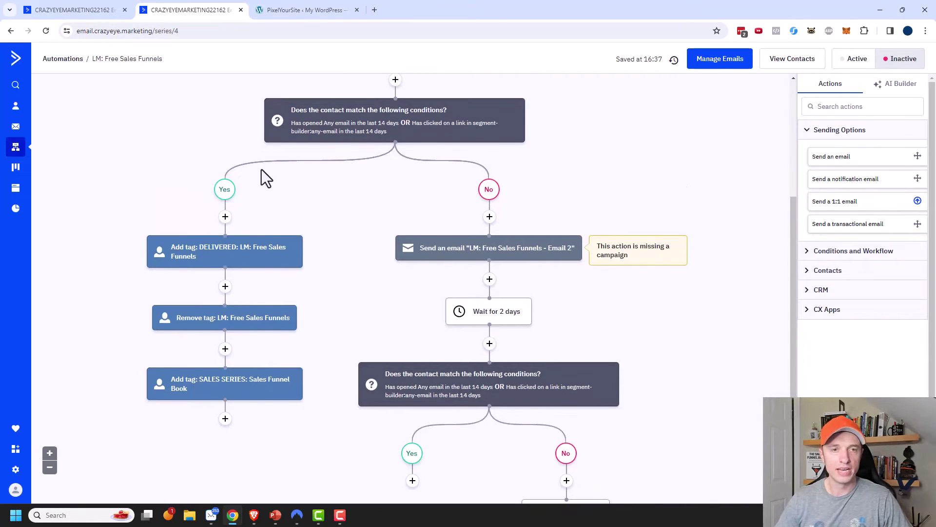
scroll(242, 317, "down", 3)
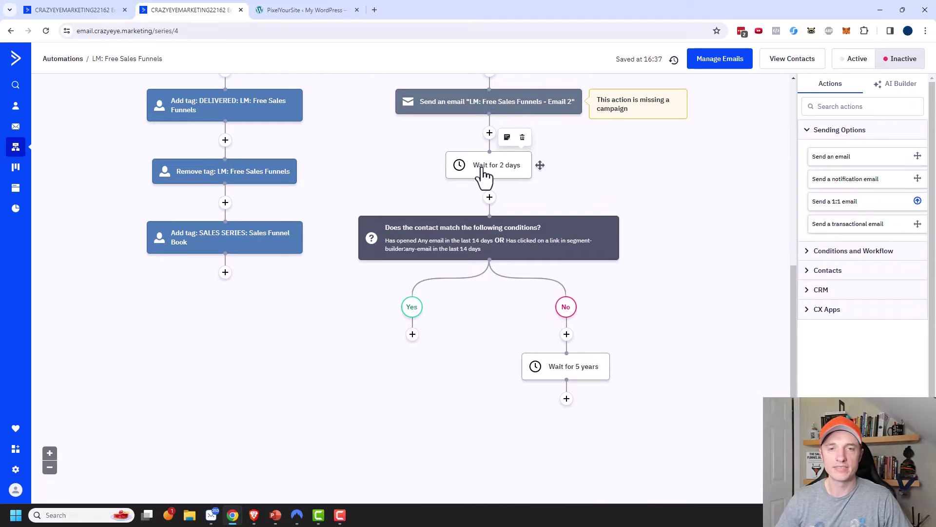
mouse_move(456, 246)
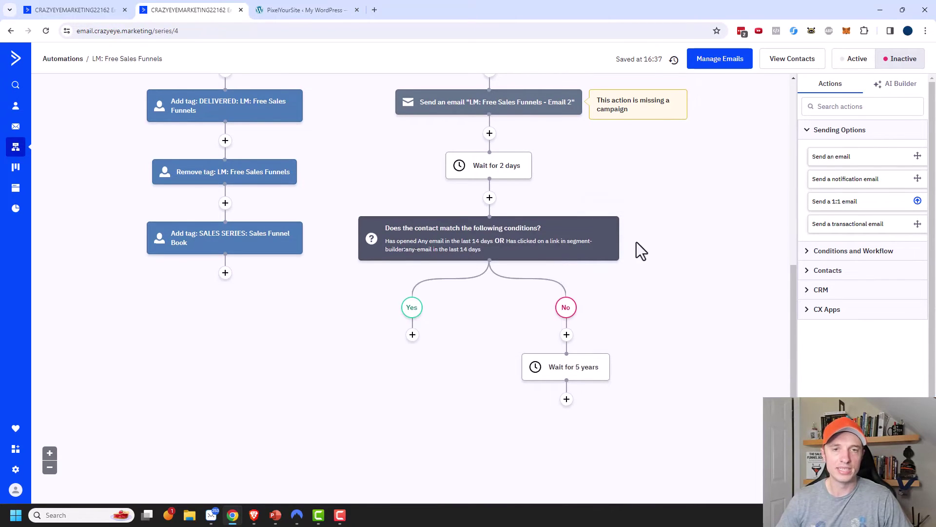
scroll(629, 251, "up", 4)
mouse_move(407, 175)
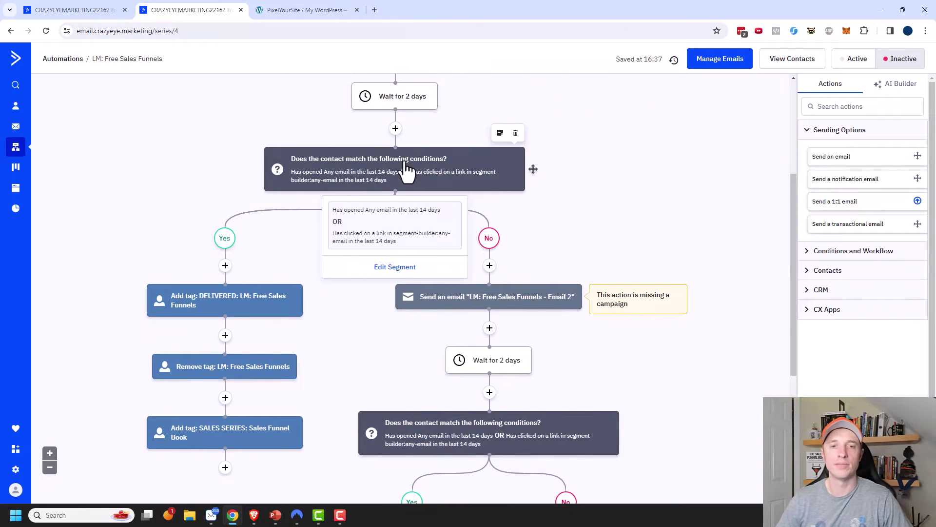
scroll(415, 176, "down", 2)
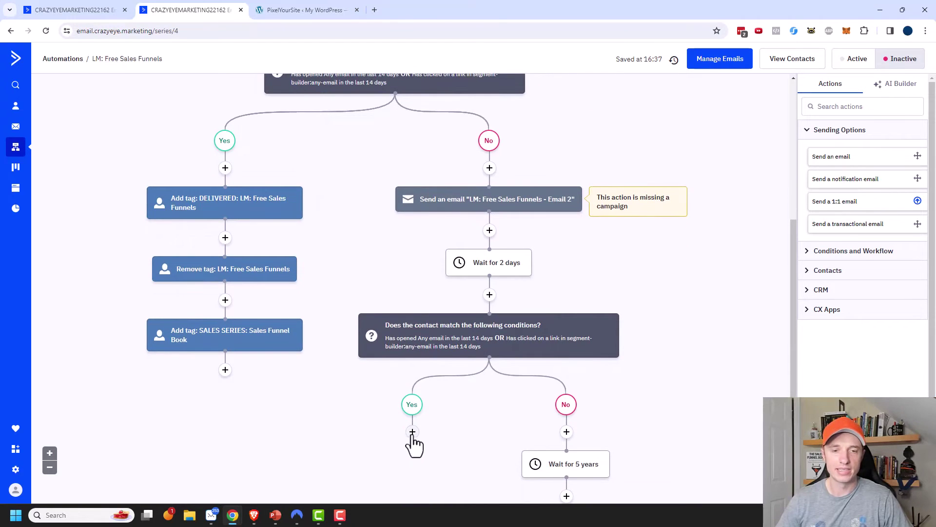
left_click(413, 432)
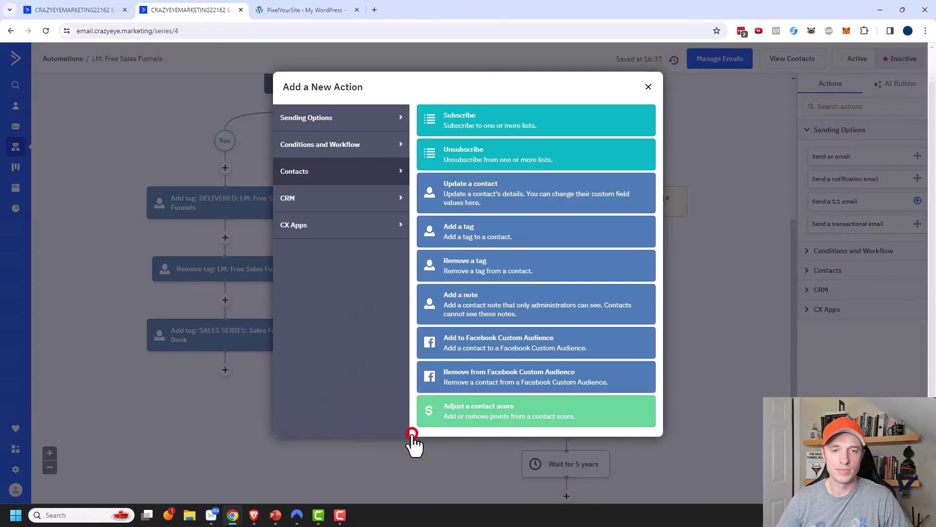
left_click(376, 155)
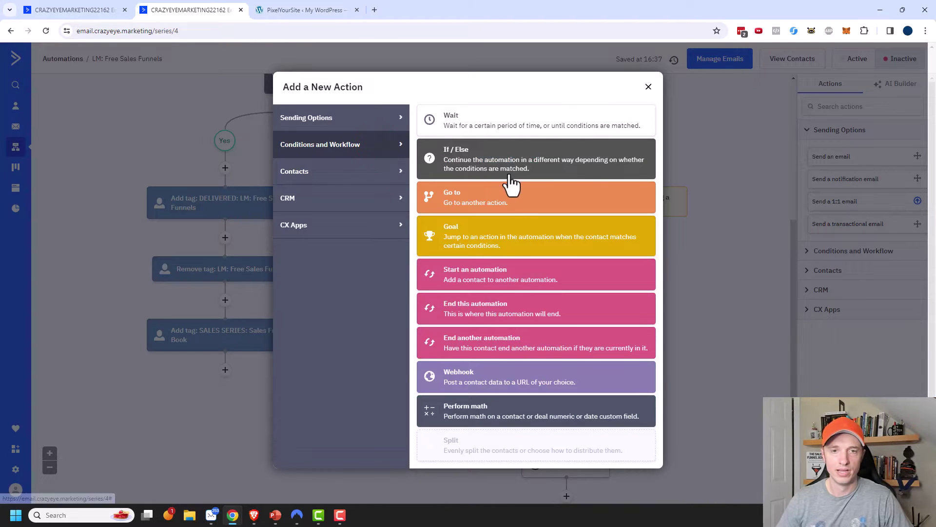
left_click(505, 204)
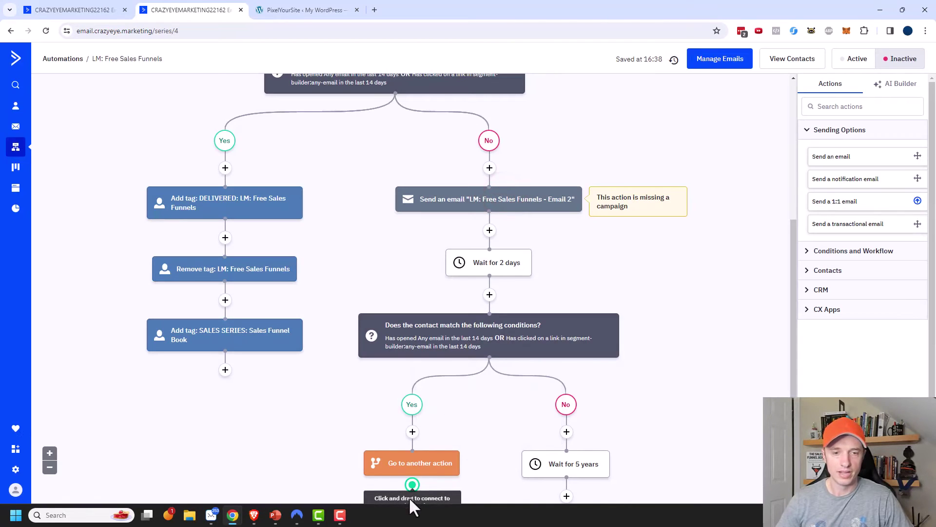
left_click_drag(412, 485, 227, 155)
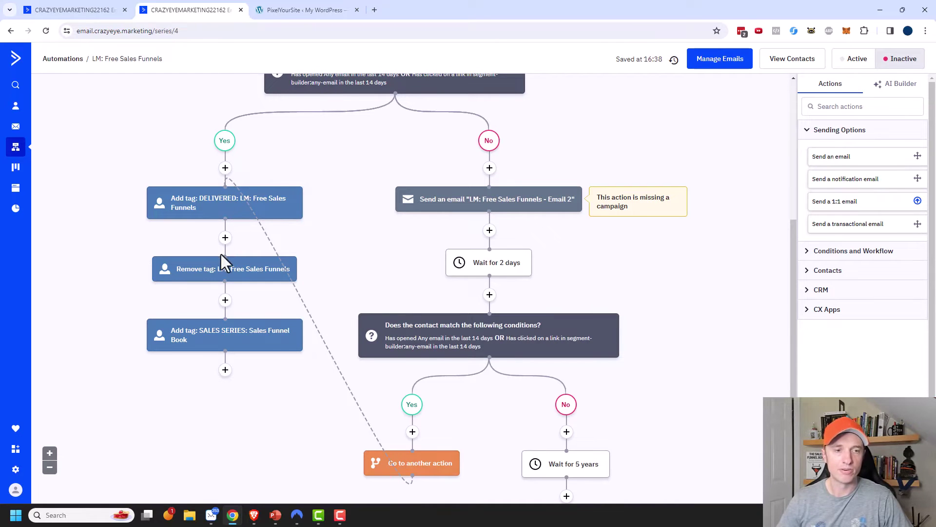
- Review the automation's branches, return to the automations list and open the additional options for "LM: Free Sales Funnels"
scroll(287, 143, "up", 1)
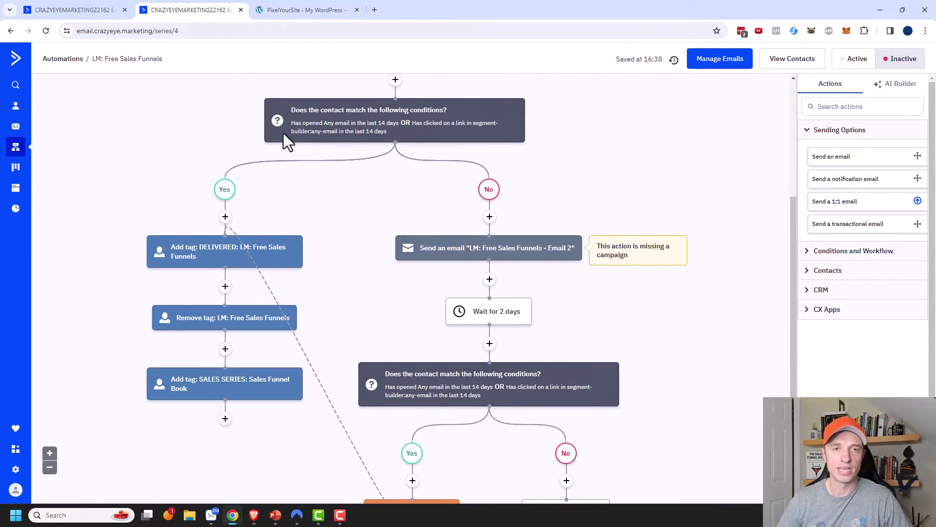
scroll(353, 155, "down", 2)
scroll(387, 236, "up", 5)
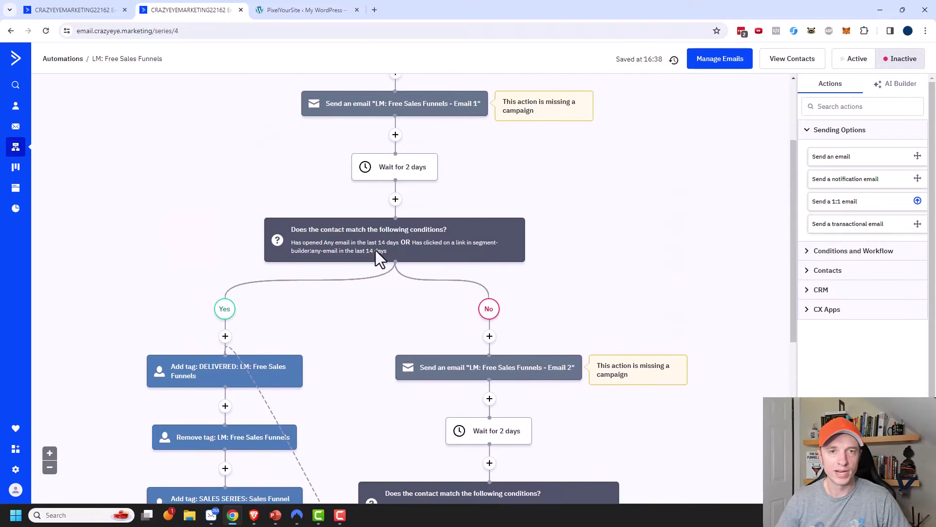
scroll(602, 256, "up", 1)
scroll(595, 277, "down", 3)
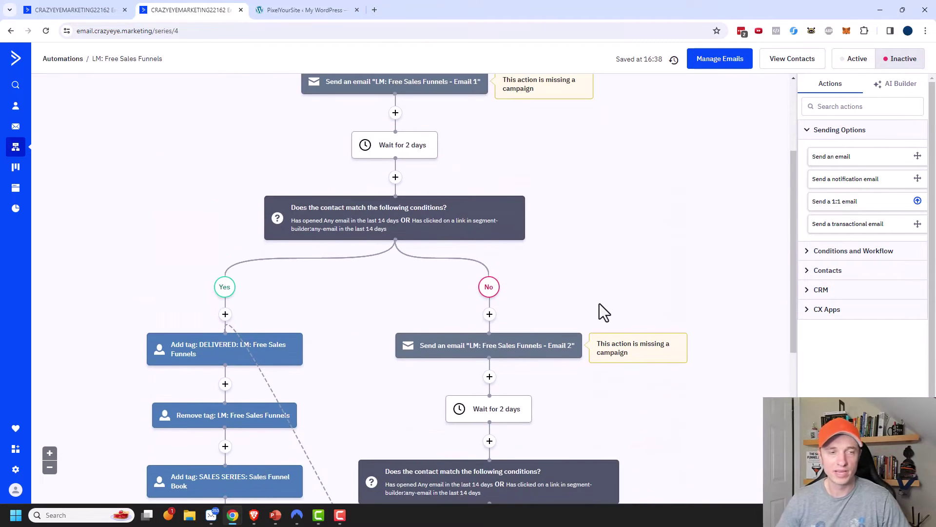
left_click(15, 147)
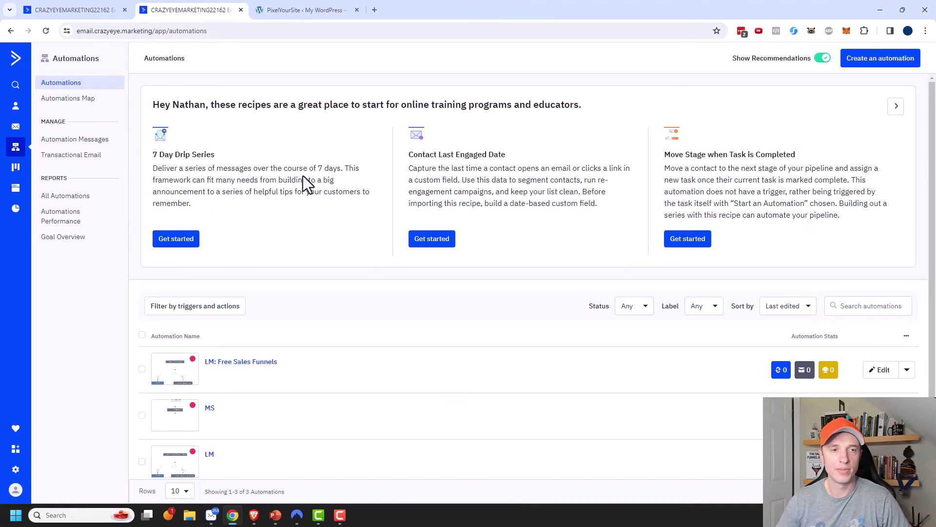
scroll(221, 360, "down", 1)
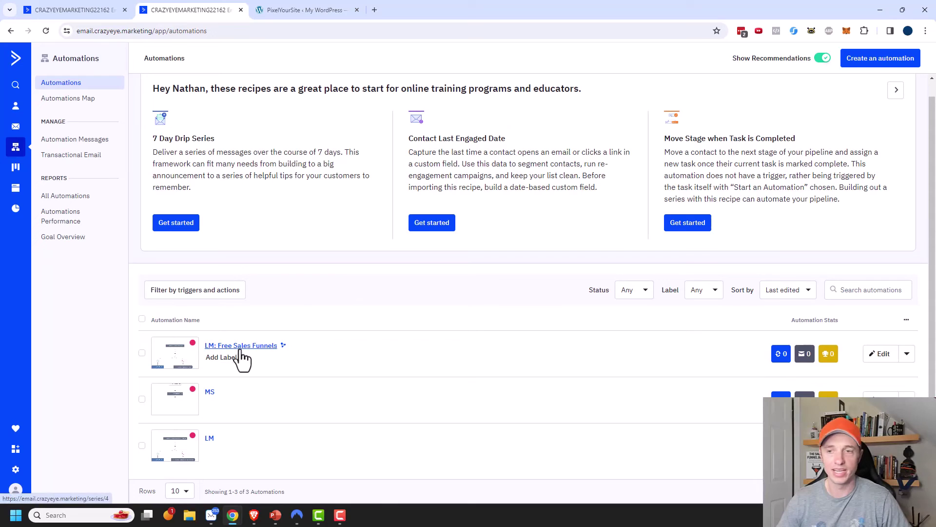
left_click(907, 355)
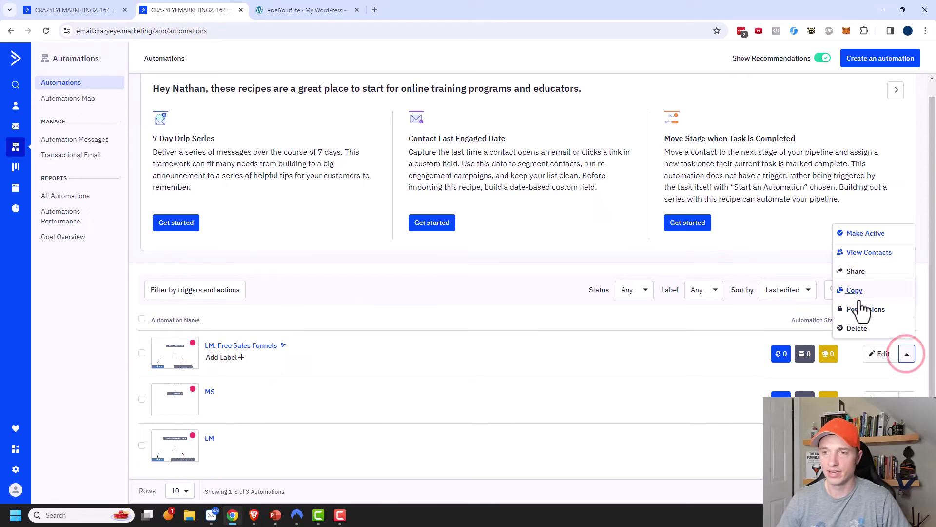
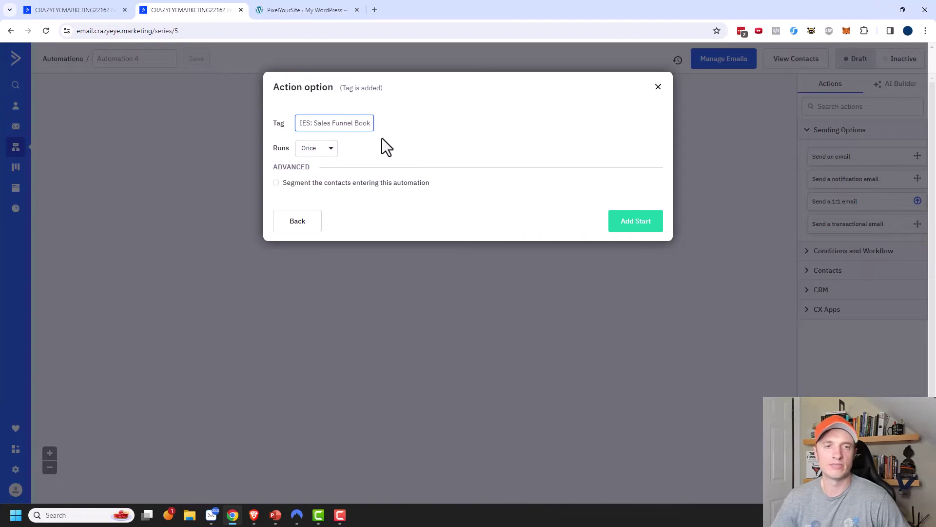
- Add the start trigger for the tag "SALES SERIES: Sales Funnel Book", running once, and an undesigned email named "SALES SERIES: Sales Funnel Book - Email 1"
left_click(643, 226)
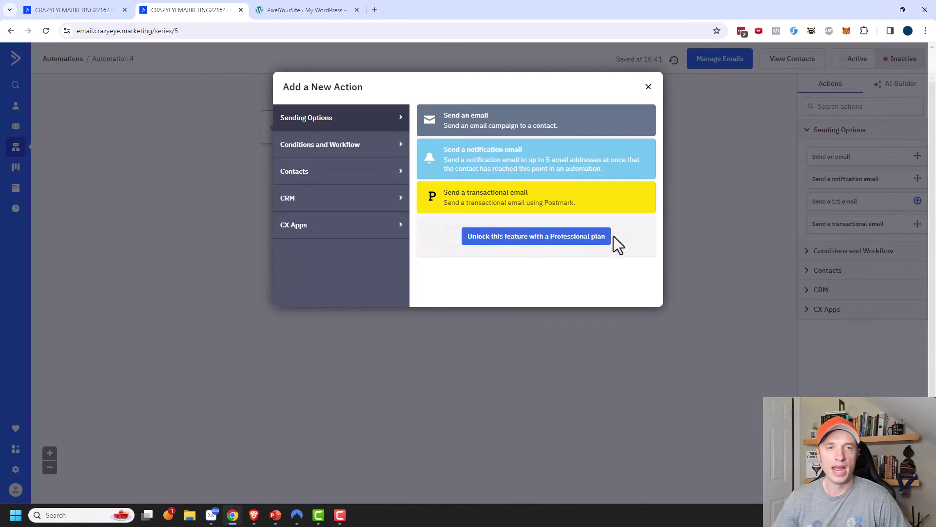
left_click(477, 122)
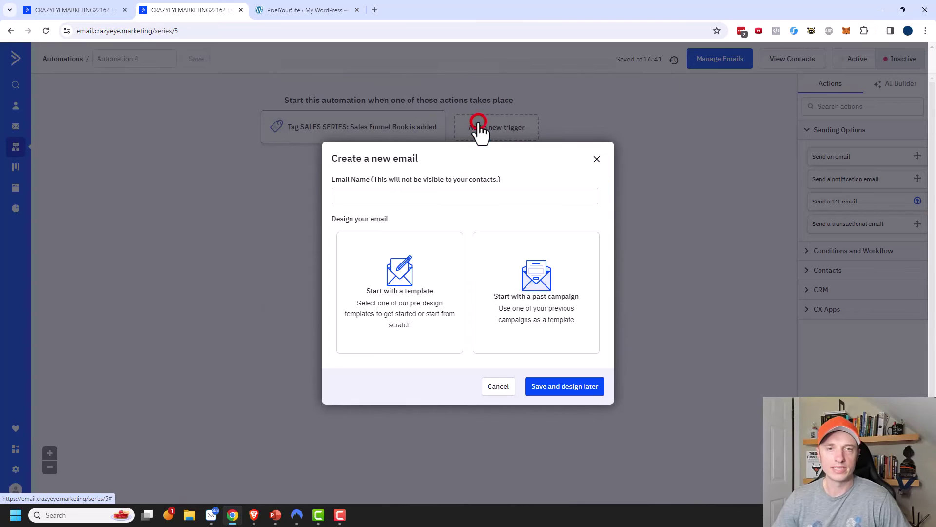
left_click(392, 199)
type("SALES SERIES: Sales Funnel Book")
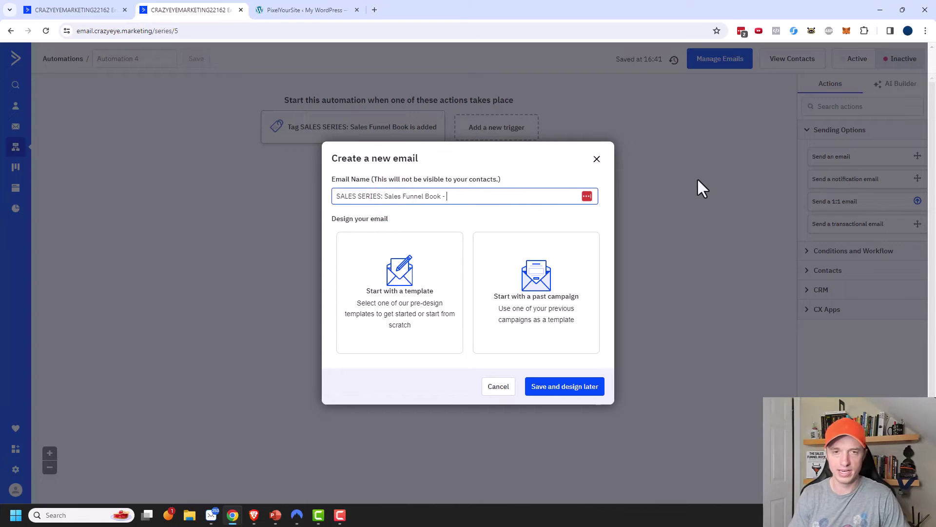
type("- Email 1")
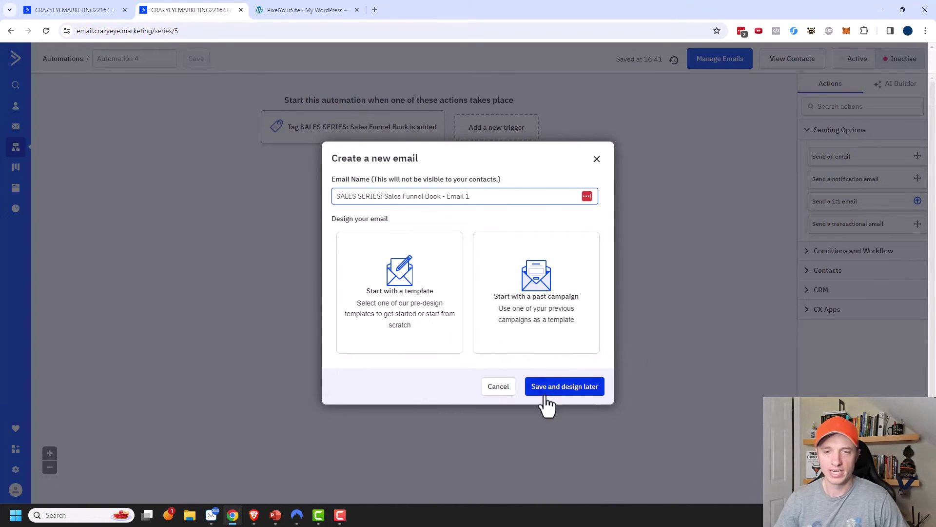
left_click(564, 390)
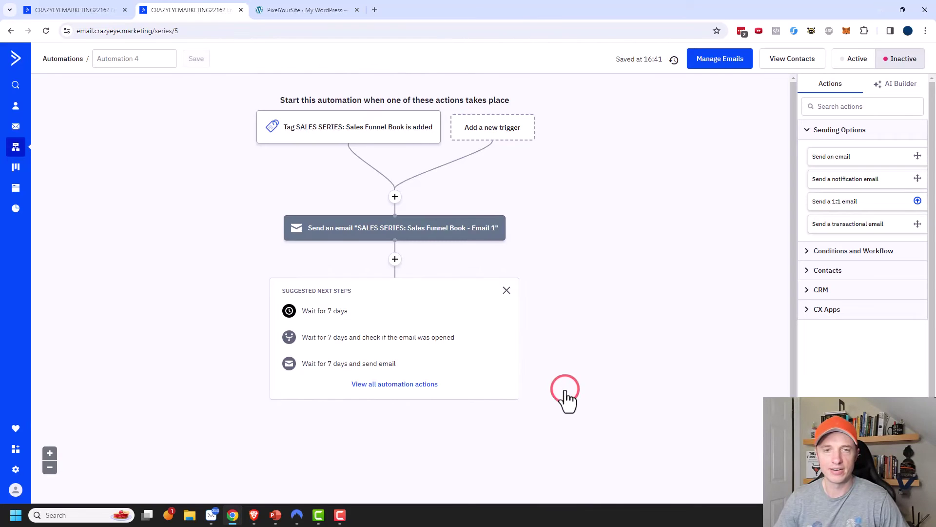
- Name the new automation "SALES SERIES: Sales Funnel Book" and save the name
left_click(138, 60)
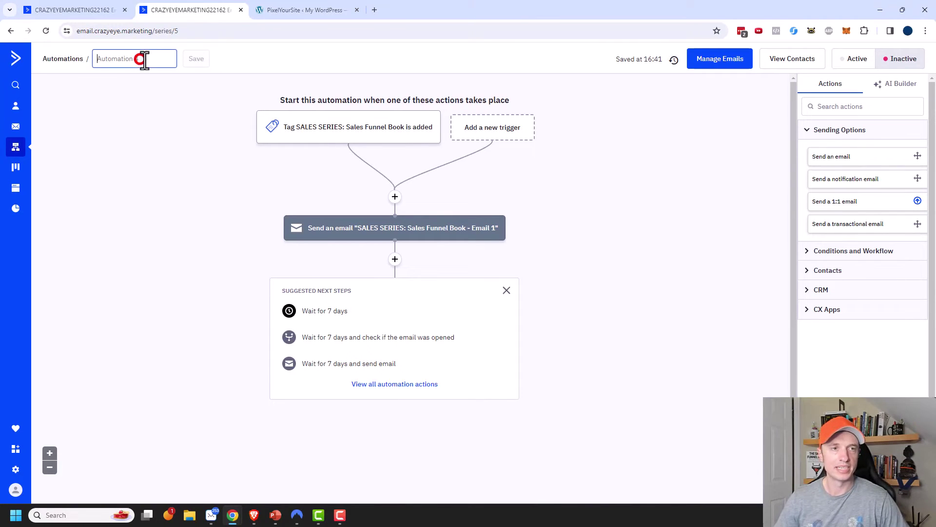
type("SALES SERIES: Sales Funnel Book")
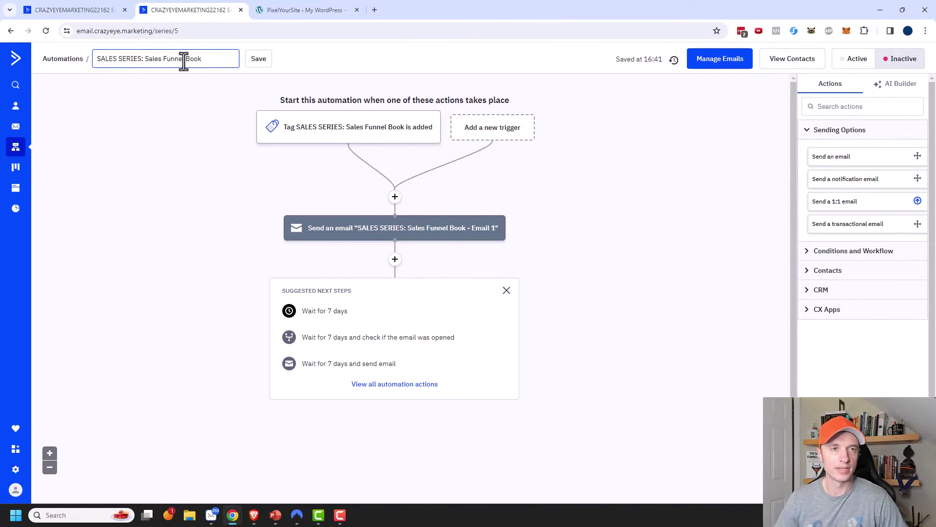
left_click(258, 59)
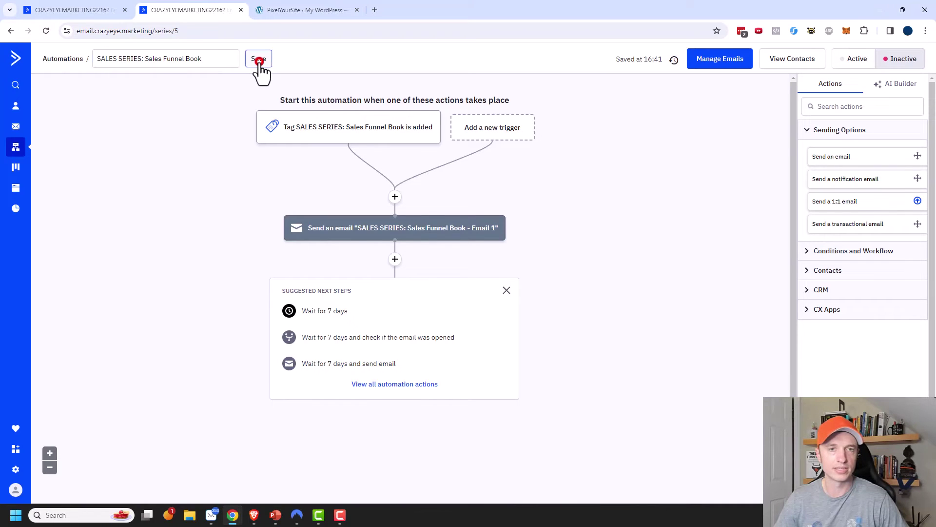
- Add a wait of 2 days below the "SALES SERIES: Sales Funnel Book - Email 1" action
left_click(395, 260)
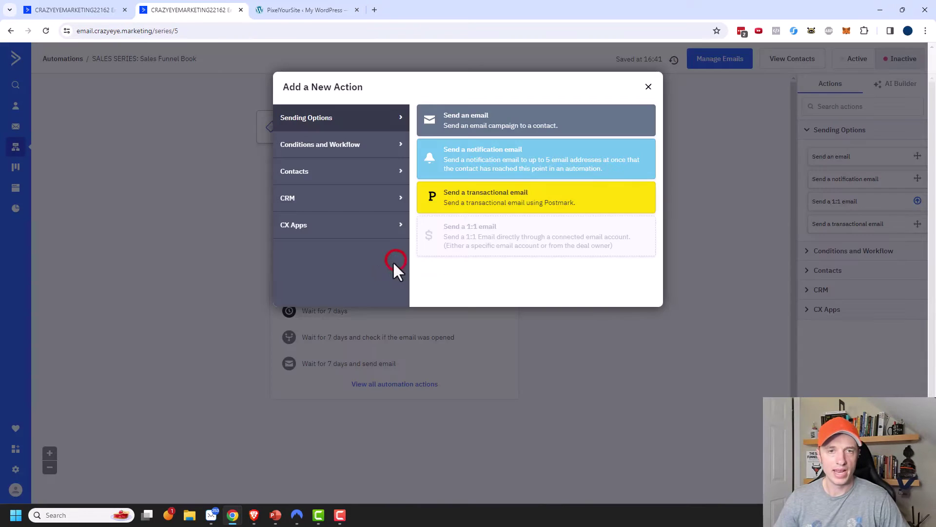
left_click(357, 149)
left_click(482, 136)
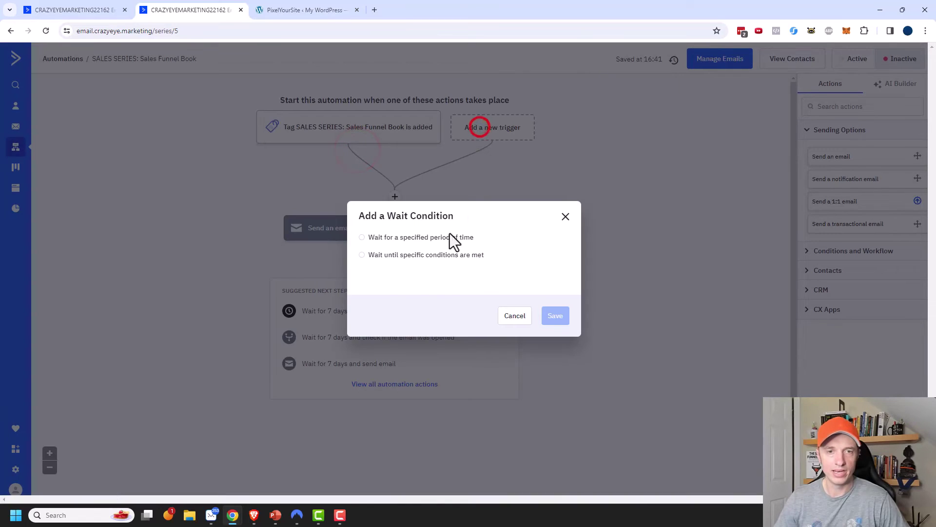
left_click(427, 236)
type("2")
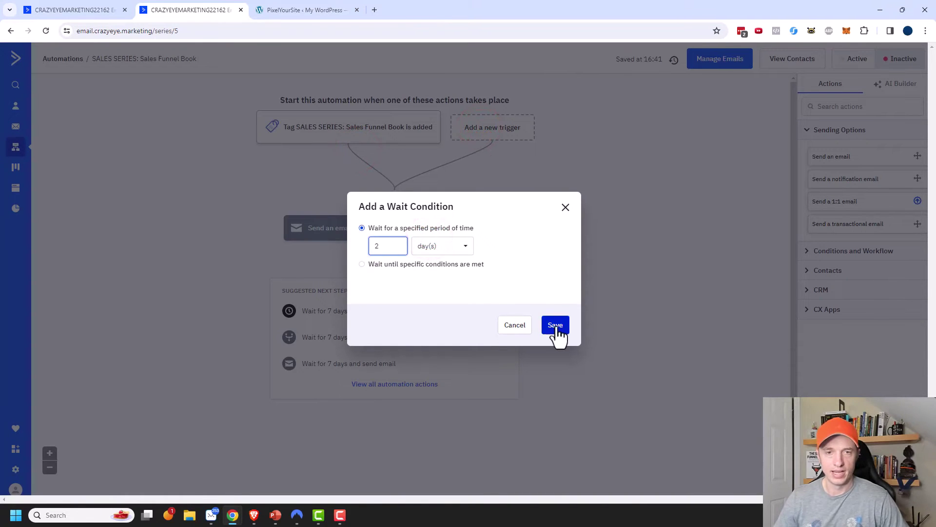
left_click(555, 325)
- Add an email action named "SALES SERIES: Sales Funnel Book - Email 2" below the 2-day wait
left_click(399, 324)
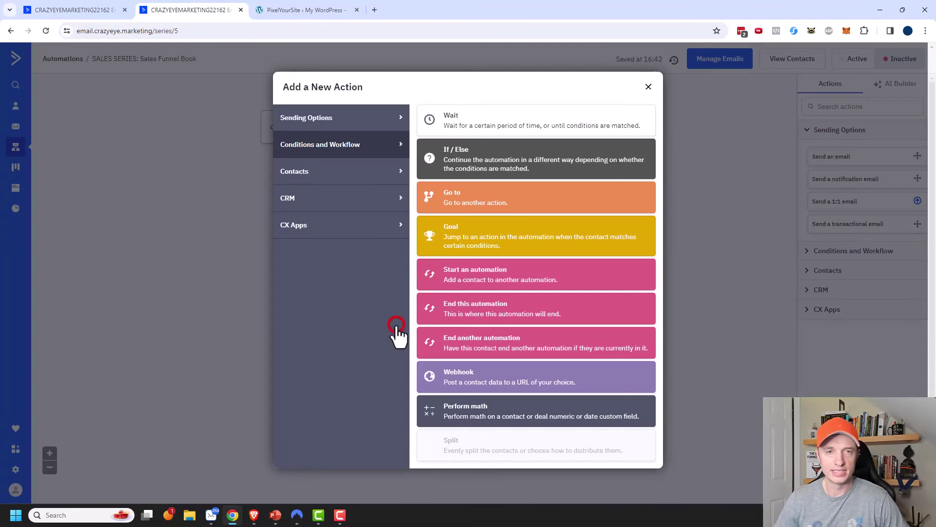
left_click(344, 121)
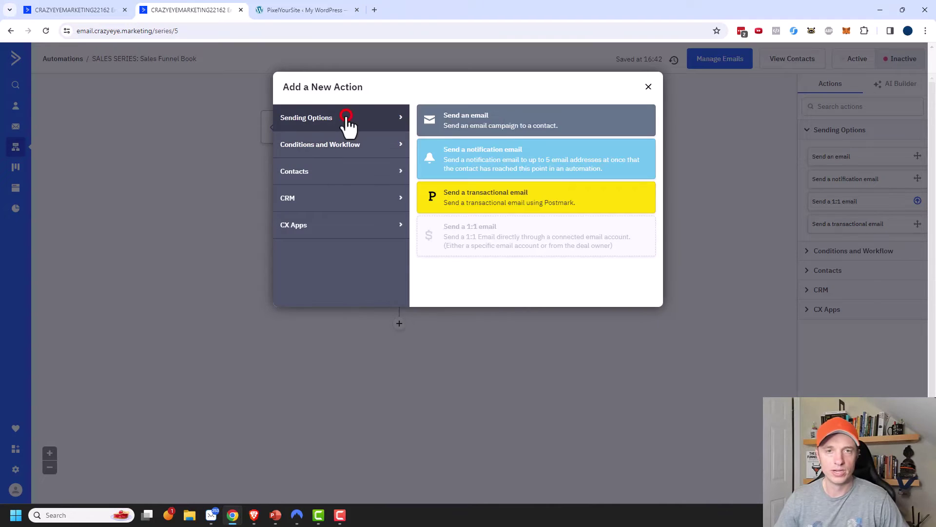
left_click(502, 121)
left_click(461, 196)
type("SALES SERIES: Sales Funnel Book - Email 2")
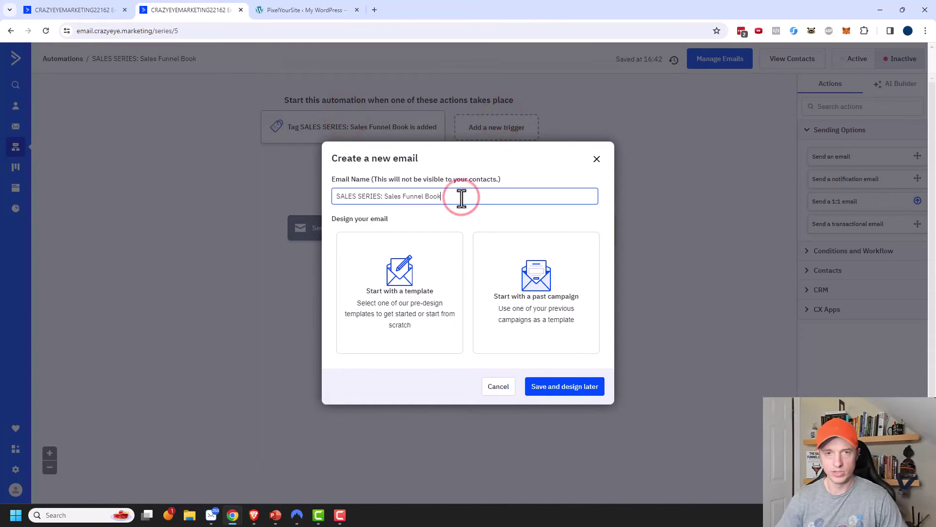
key("Return")
- Add a wait of 2 days below the "SALES SERIES: Sales Funnel Book - Email 2" action
left_click(394, 290)
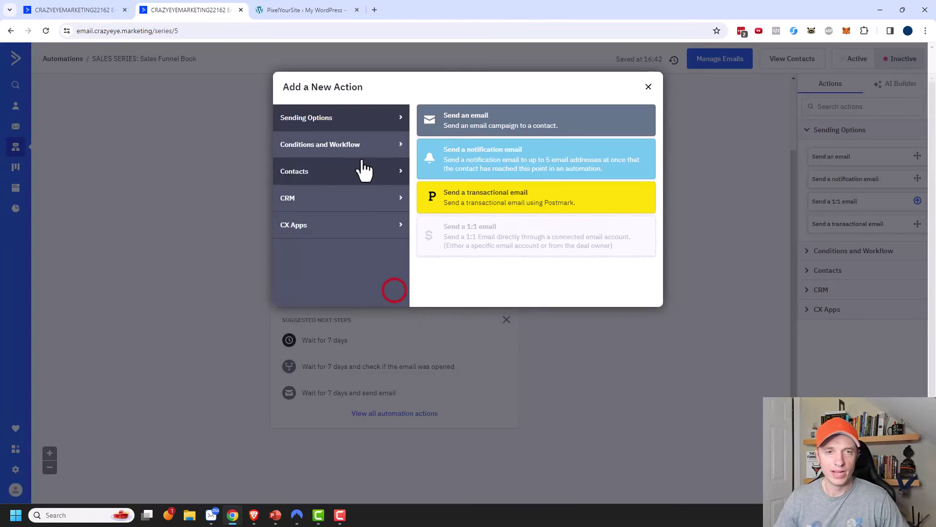
left_click(360, 155)
left_click(500, 120)
left_click(412, 237)
left_click(388, 246)
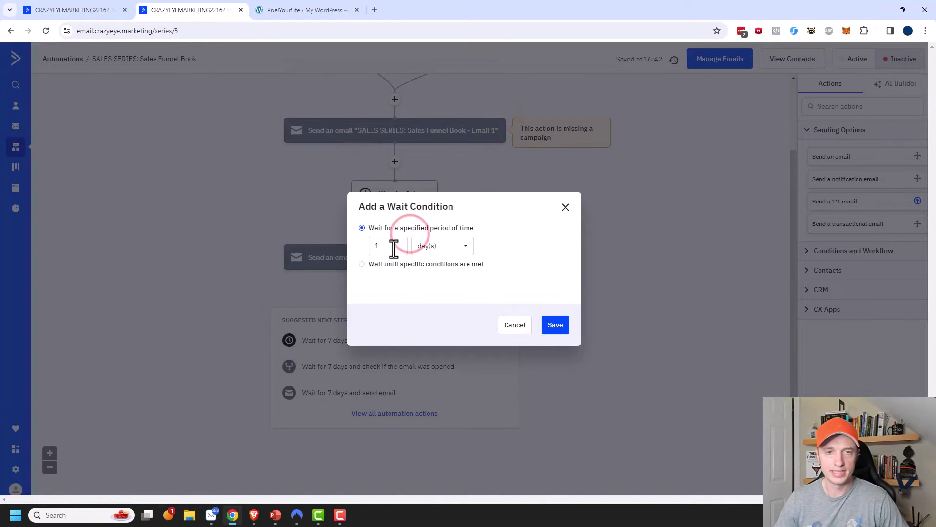
type("2")
left_click(555, 325)
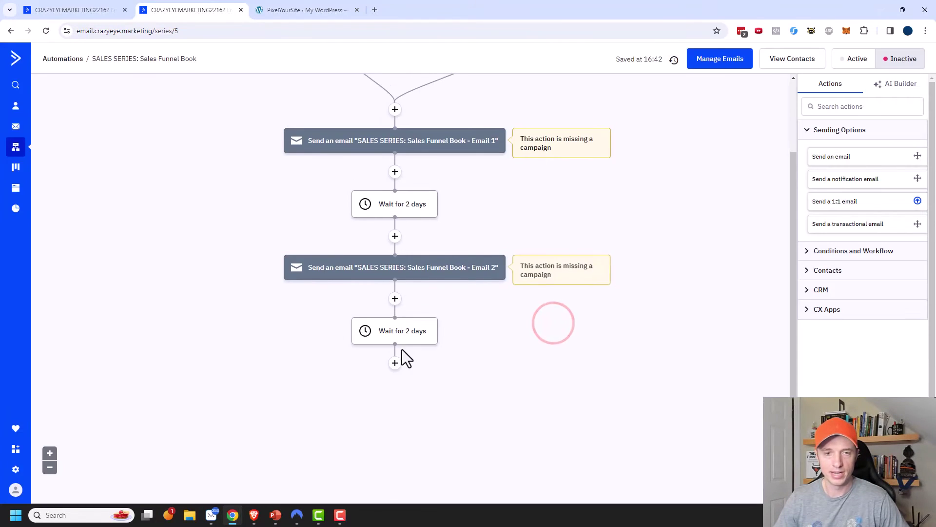
- Add an email action named "SALES SERIES: Sales Funnel Book - Email 3" below the second 2-day wait
left_click(395, 358)
left_click(344, 117)
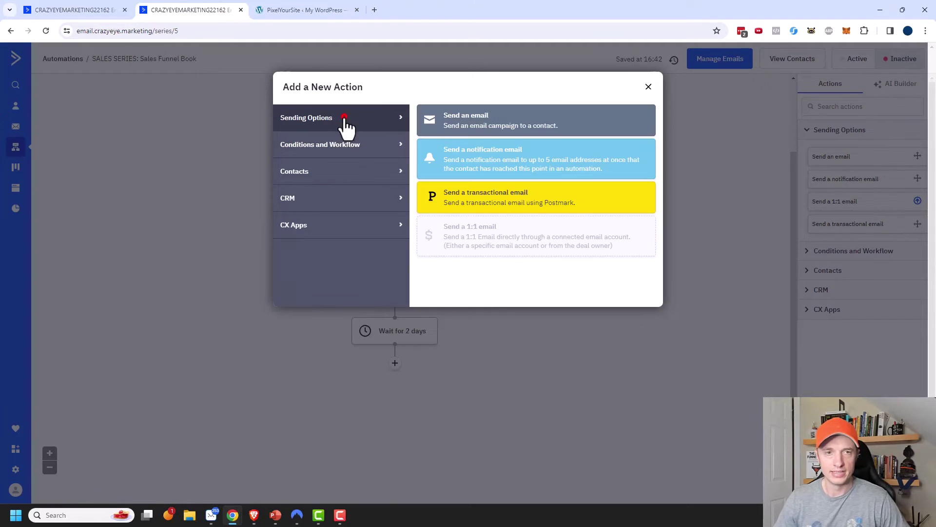
left_click(486, 125)
left_click(443, 200)
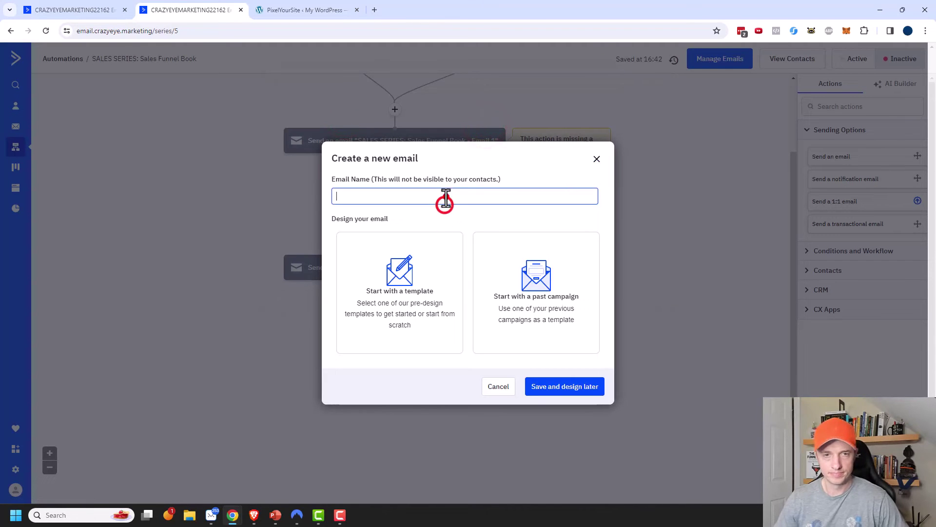
type("SALES SERIES: Sales Funnel Book")
type("- Ema")
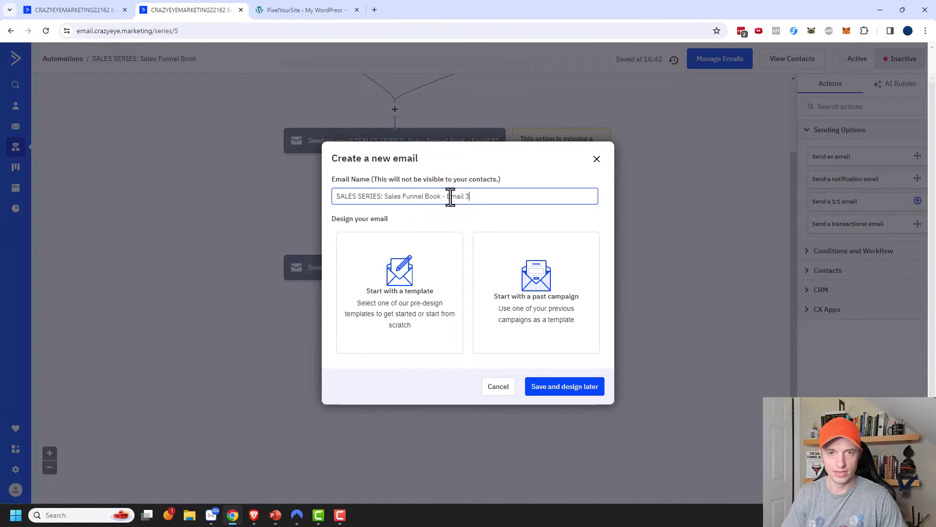
left_click(577, 390)
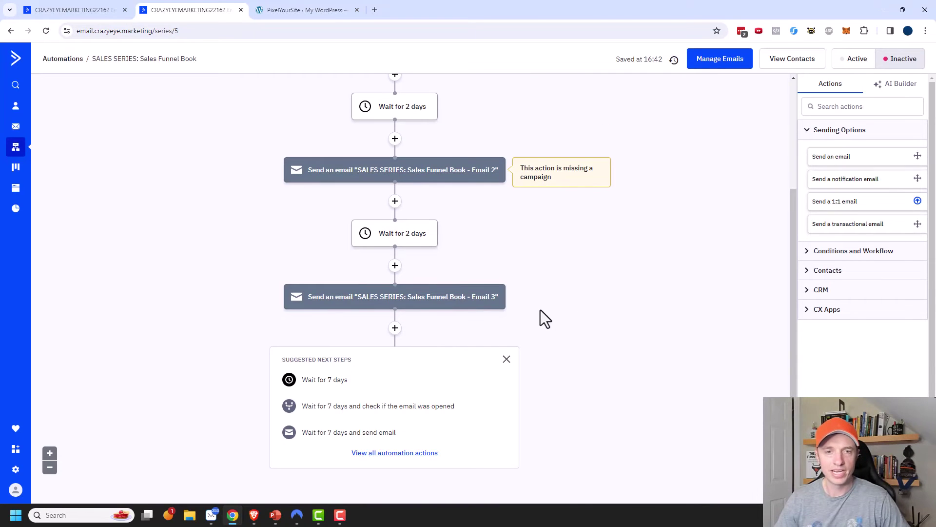
- Add a goal named "PURCHASE: Sales Funnel Book" below the Email 3 action and copy its name
scroll(546, 315, "up", 3)
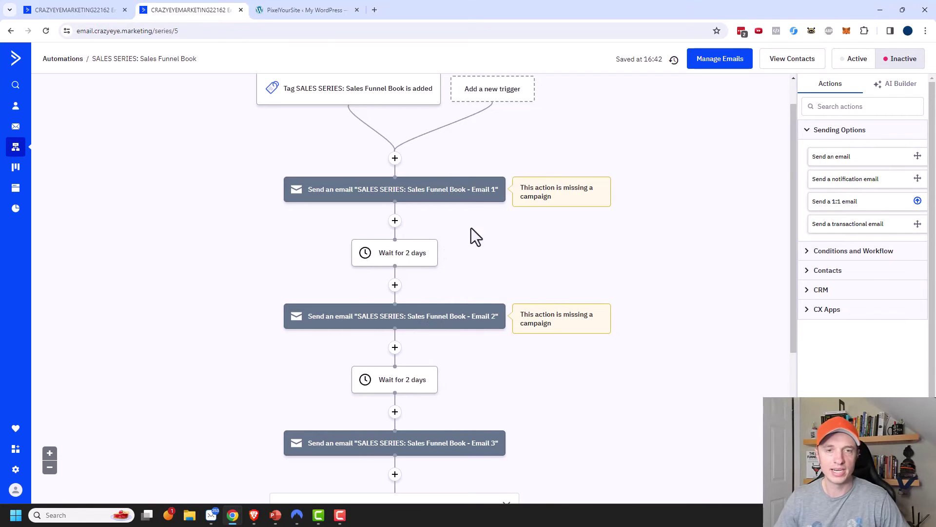
scroll(488, 273, "down", 3)
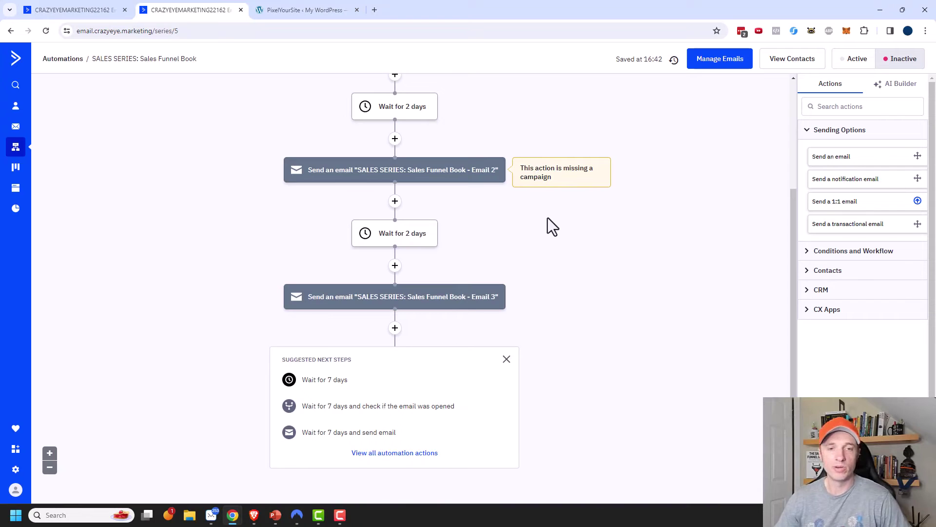
left_click(394, 328)
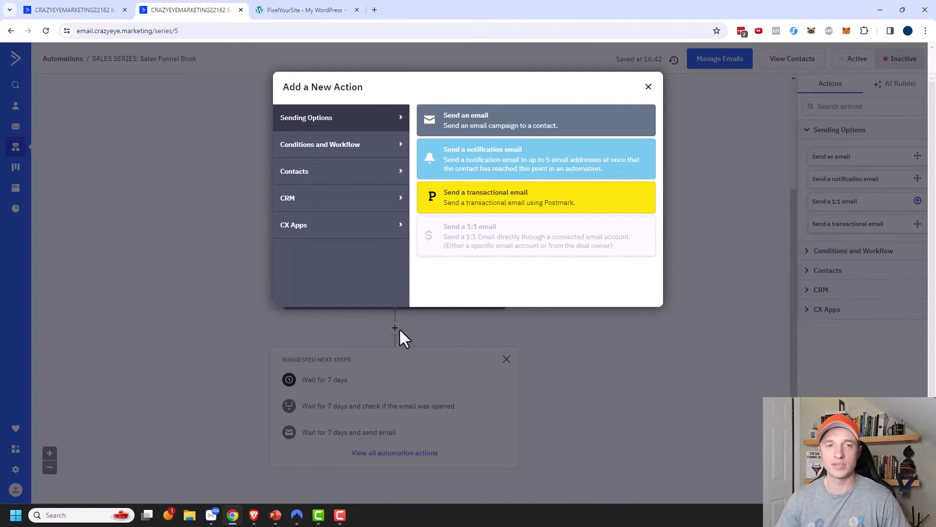
left_click(337, 146)
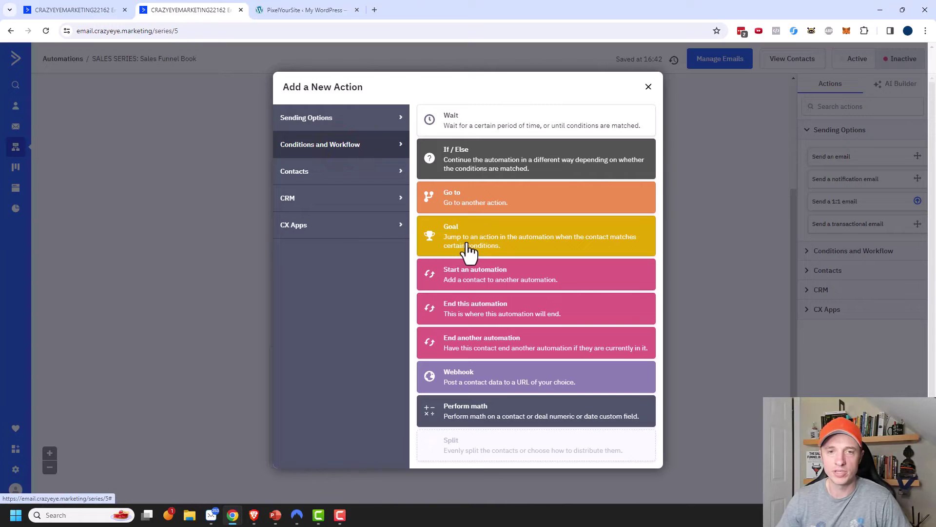
left_click(554, 250)
type("PURCHASE: Sales Funnel Book")
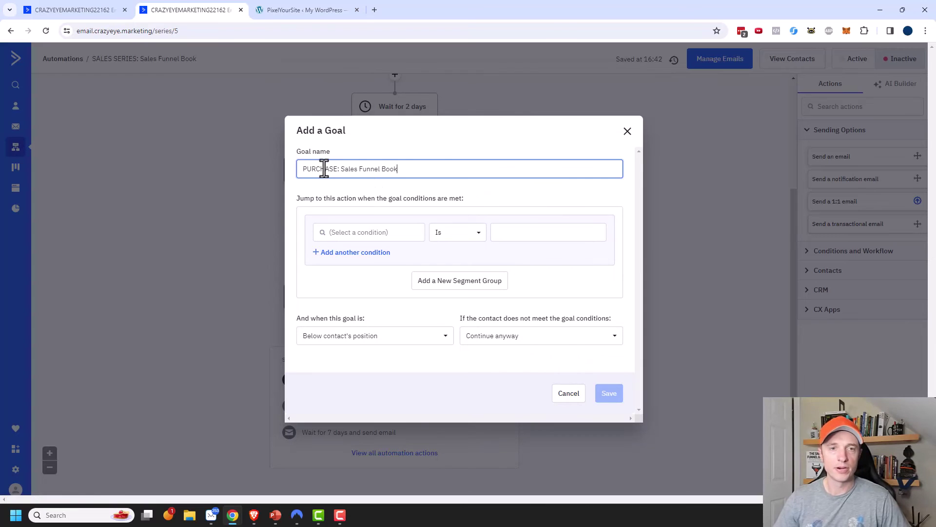
triple_click(441, 168)
key("ctrl+c")
left_click(489, 191)
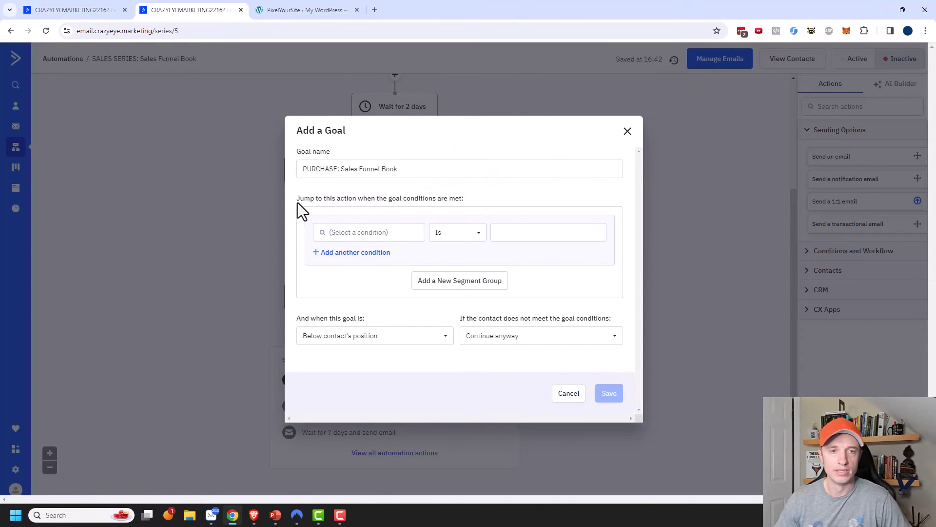
- Set the goal condition to Tag Exists "PURCHASE: Sales Funnel Book", using a new tag with that name
left_click(395, 234)
type("ta")
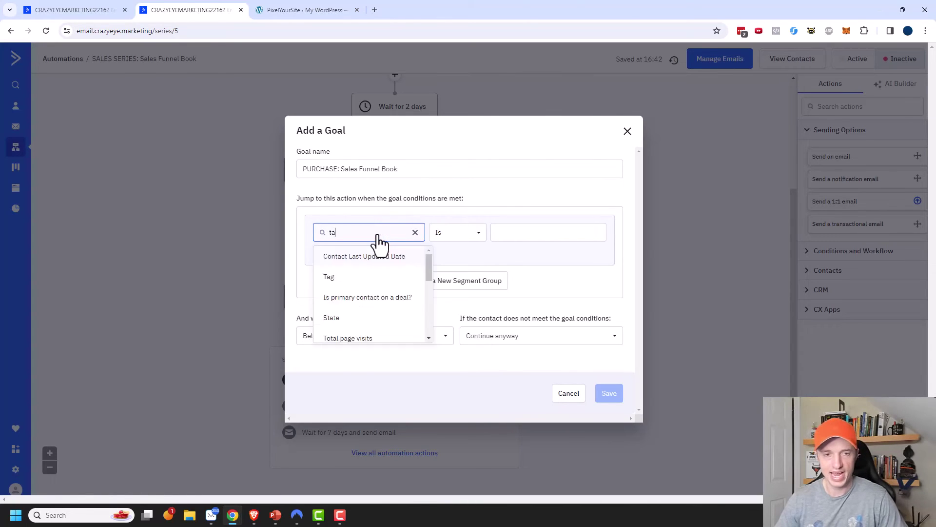
type("g")
left_click(345, 256)
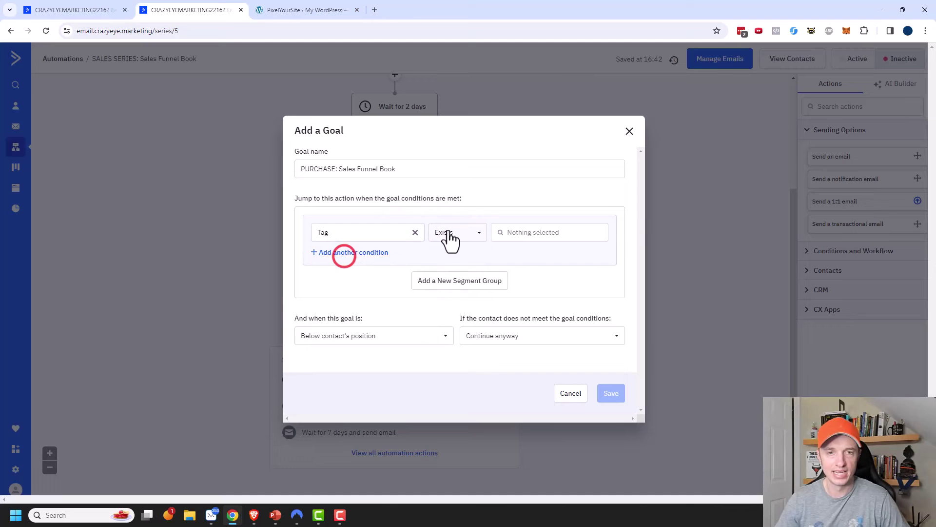
left_click(534, 233)
key("ctrl+v")
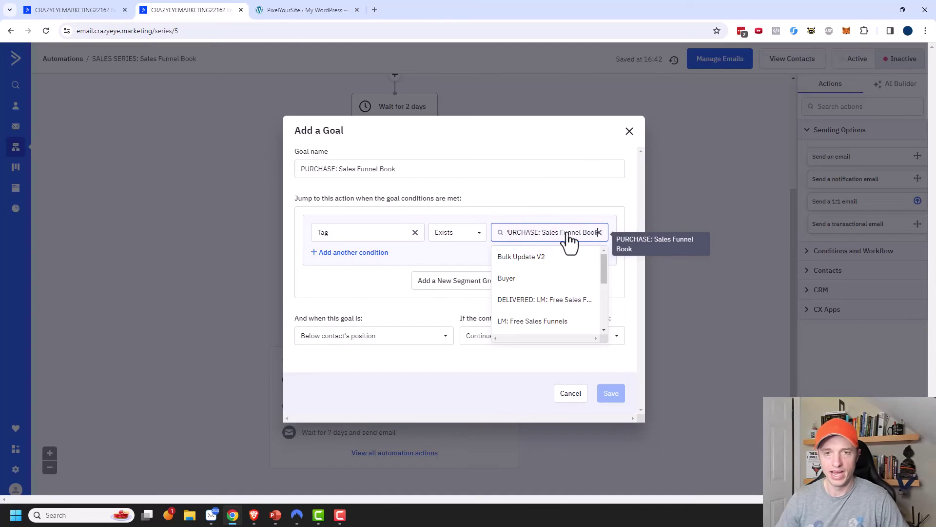
left_click(630, 215)
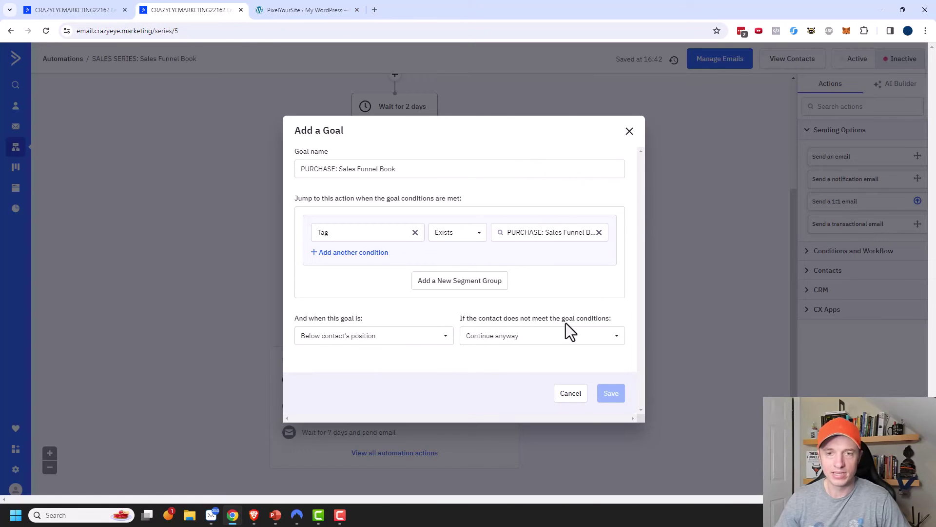
- Choose "Continue anyway" for contacts who do not meet the goal conditions and save the goal
left_click(557, 336)
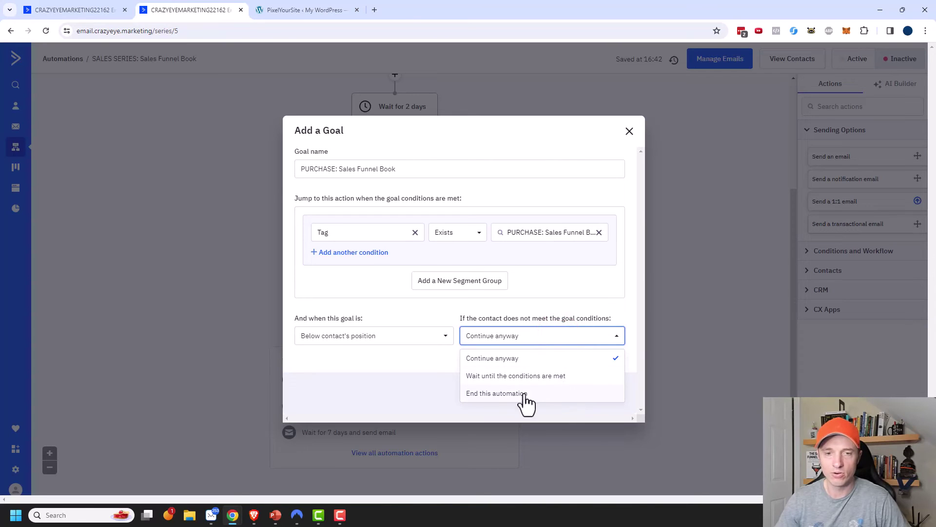
left_click(514, 359)
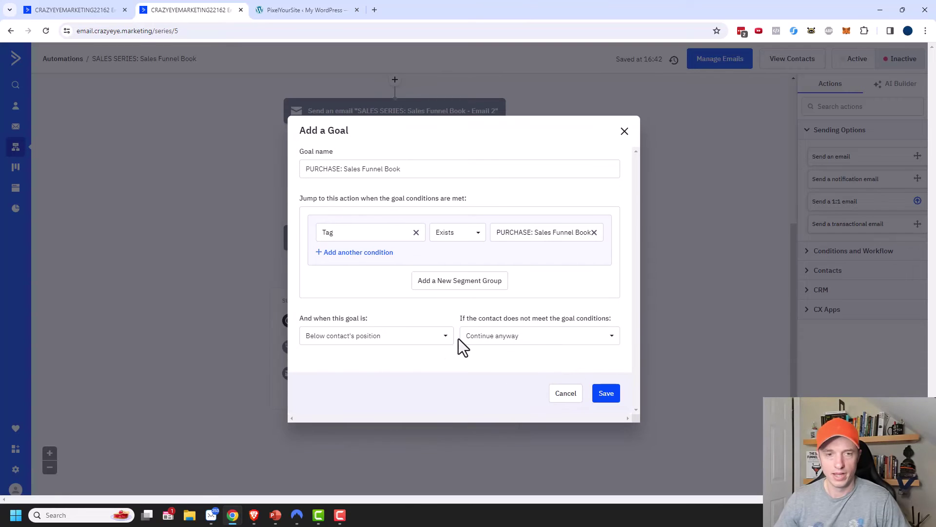
left_click(606, 394)
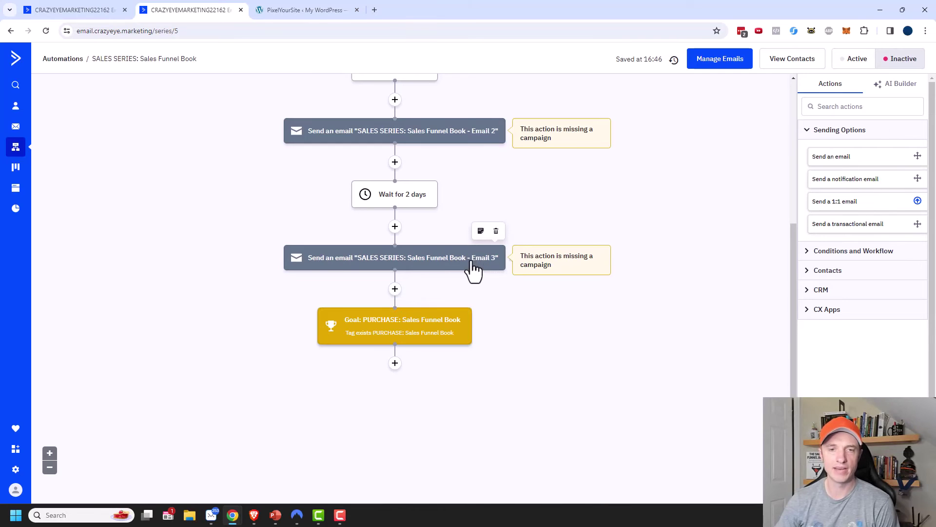
- Add a wait of 2 days between the "SALES SERIES: Sales Funnel Book - Email 3" action and the purchase goal
left_click(394, 290)
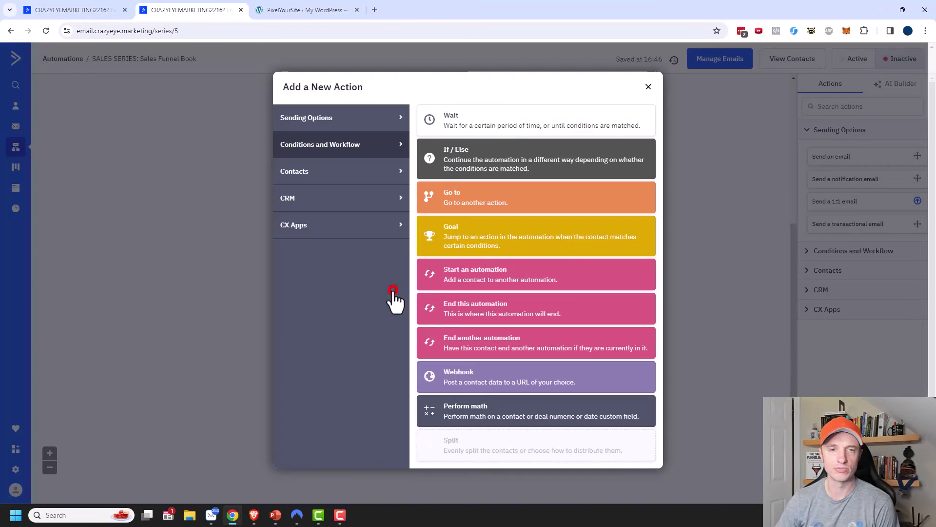
left_click(468, 119)
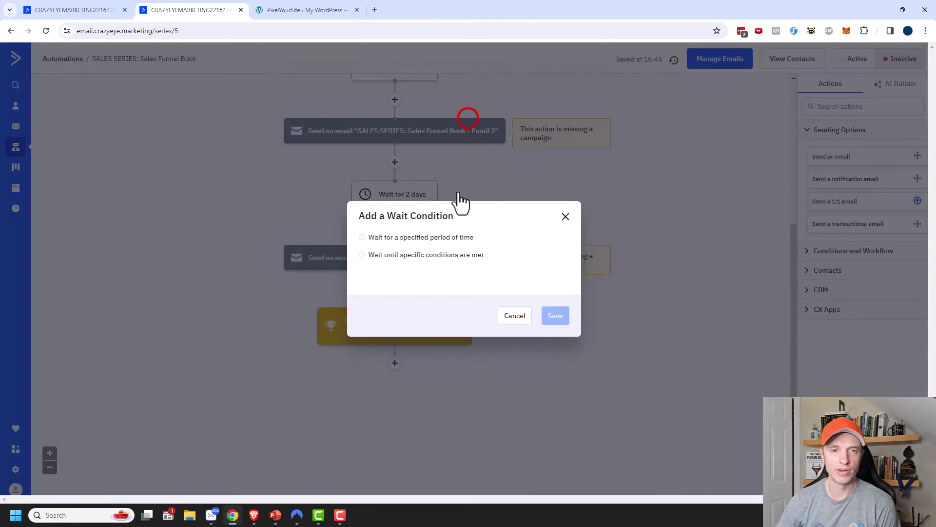
left_click(427, 236)
type("2")
left_click(550, 327)
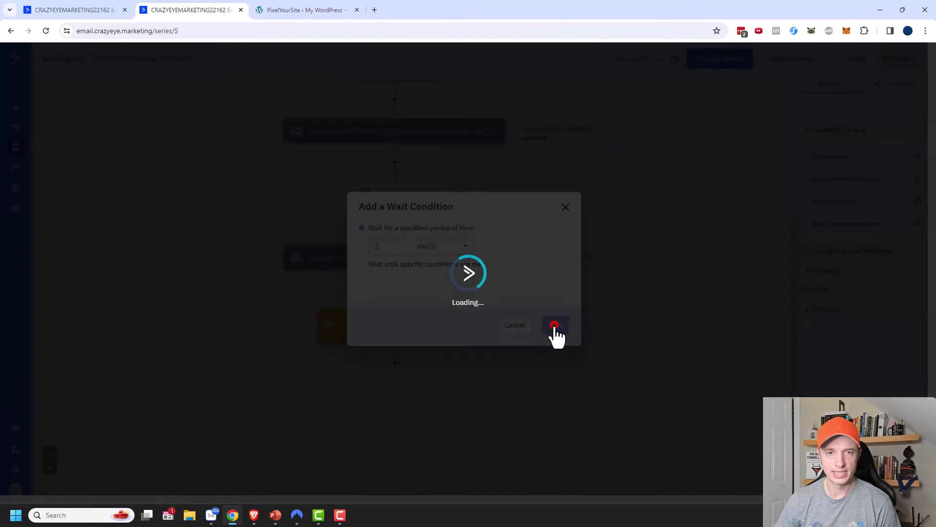
- Review the automation's flow from the tag trigger through the three emails and waits to the purchase goal
scroll(566, 390, "up", 3)
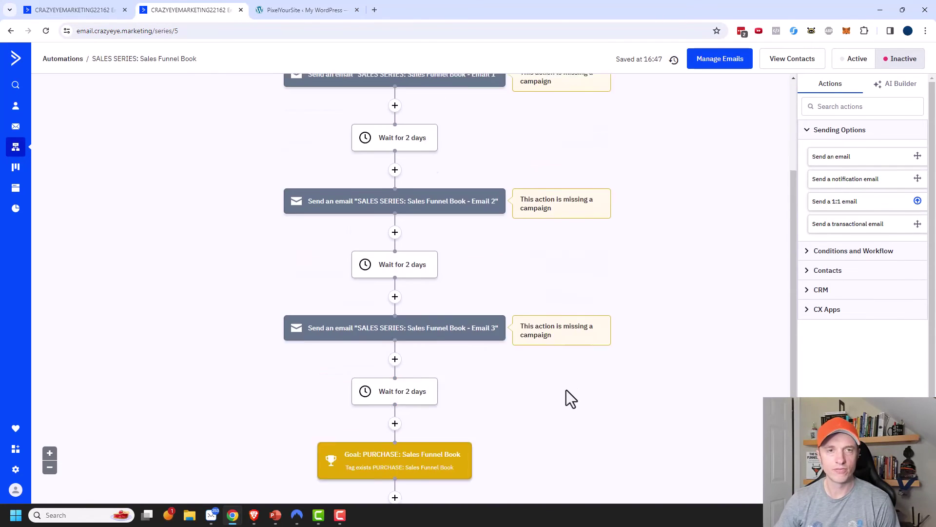
scroll(439, 336, "up", 1)
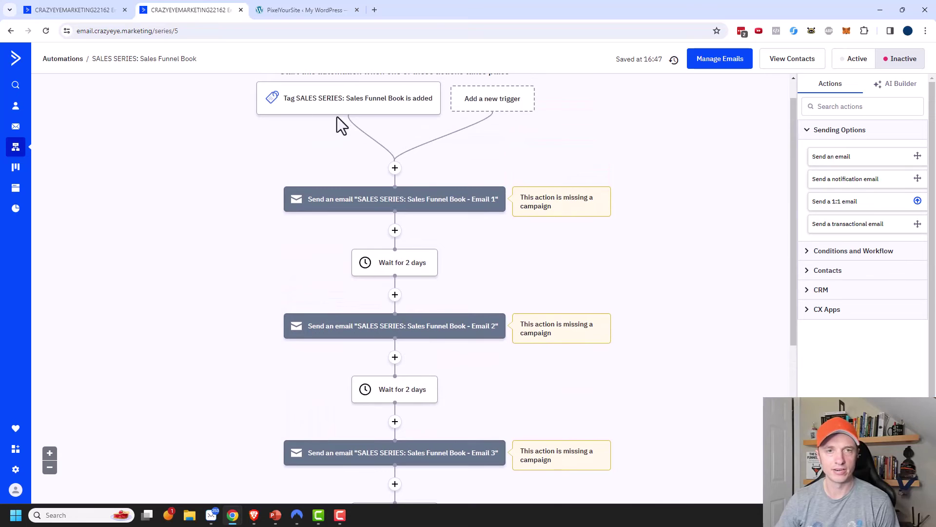
scroll(441, 254, "down", 2)
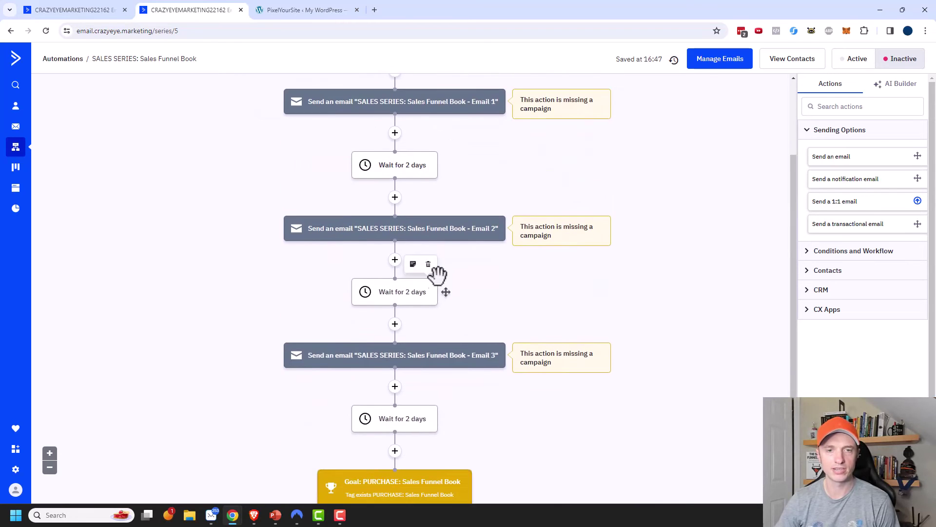
scroll(408, 256, "up", 1)
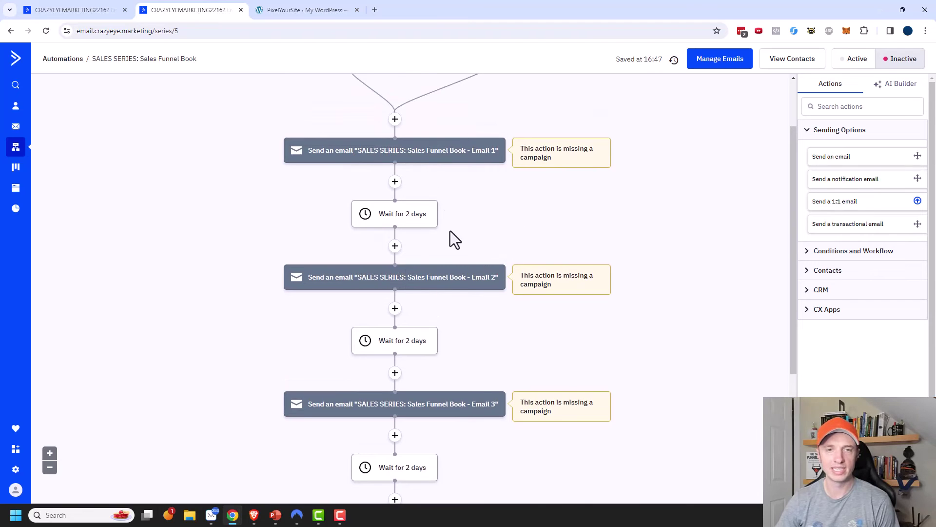
mouse_move(432, 216)
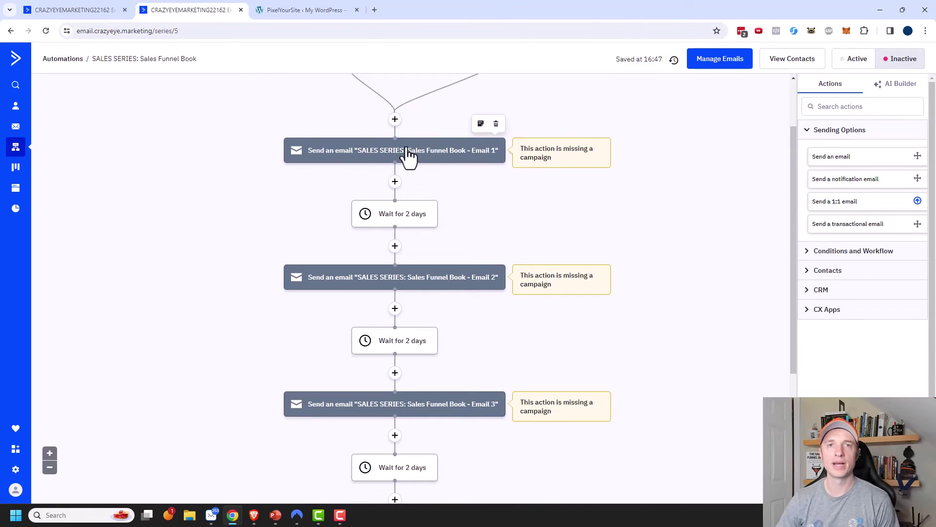
scroll(410, 292, "down", 1)
scroll(422, 366, "down", 1)
mouse_move(386, 445)
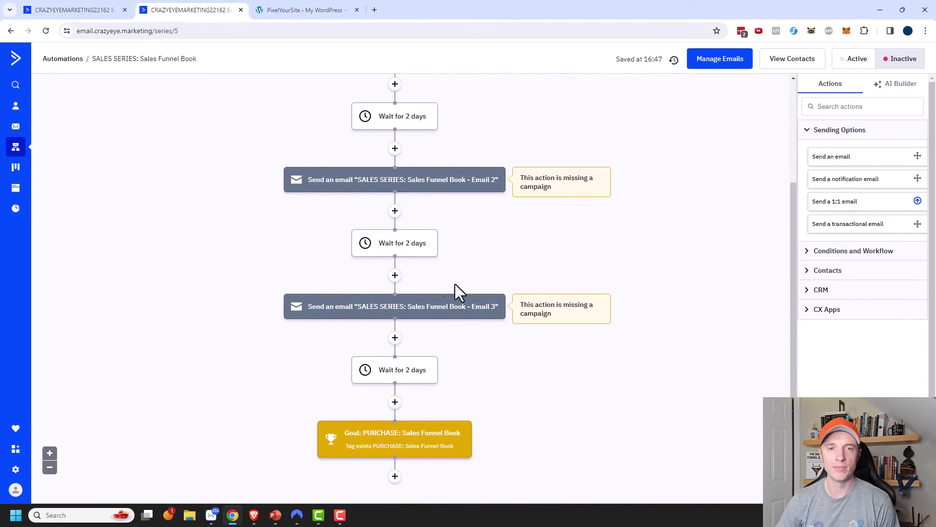
scroll(385, 264, "up", 1)
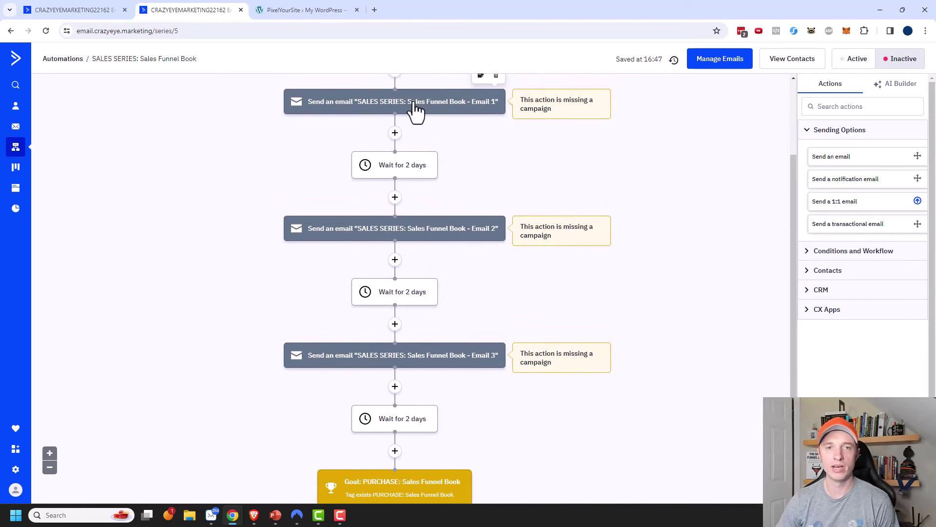
scroll(451, 435, "down", 2)
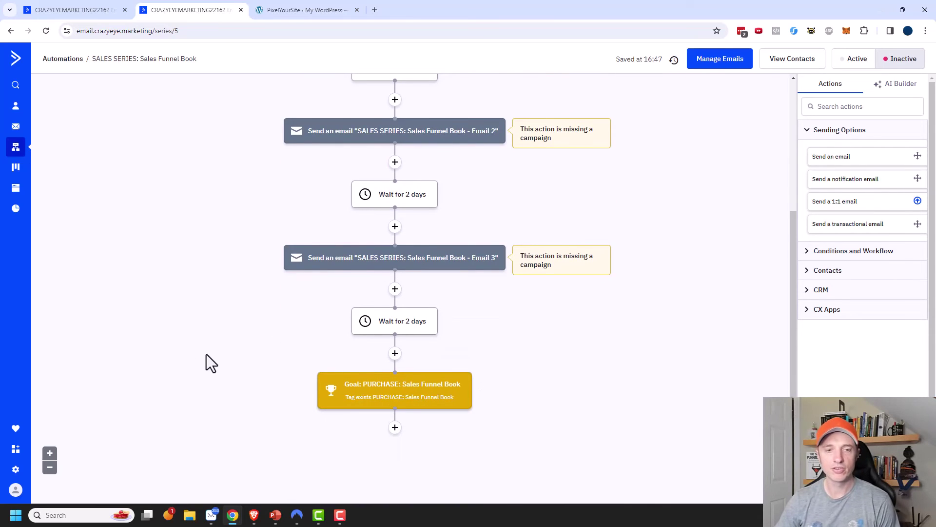
scroll(206, 354, "down", 1)
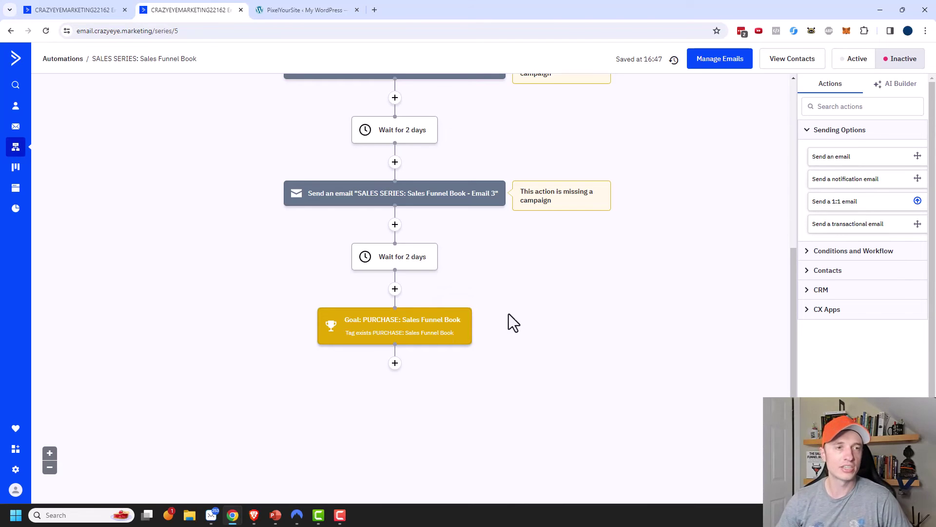
scroll(508, 314, "up", 4)
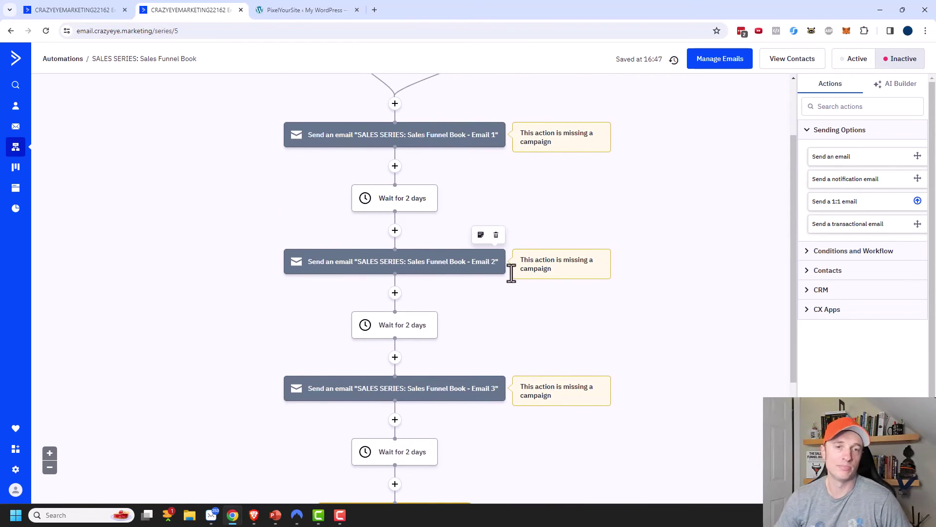
- Return to the automations overview and create a new automation with the Start from Scratch recipe
left_click(15, 149)
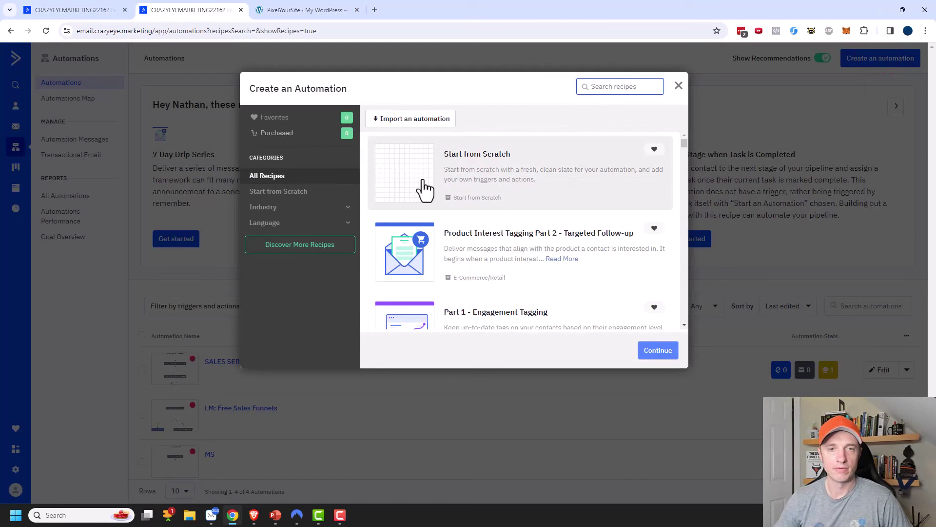
left_click(412, 179)
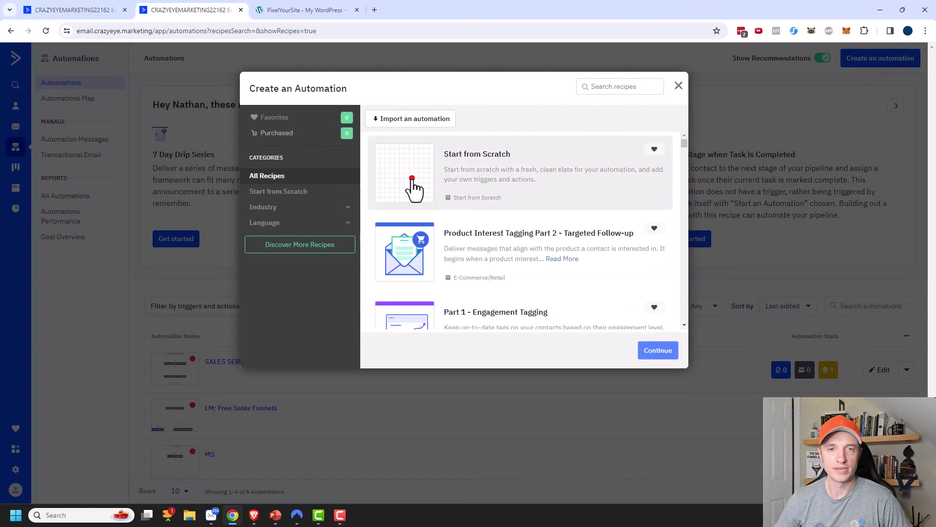
left_click(655, 351)
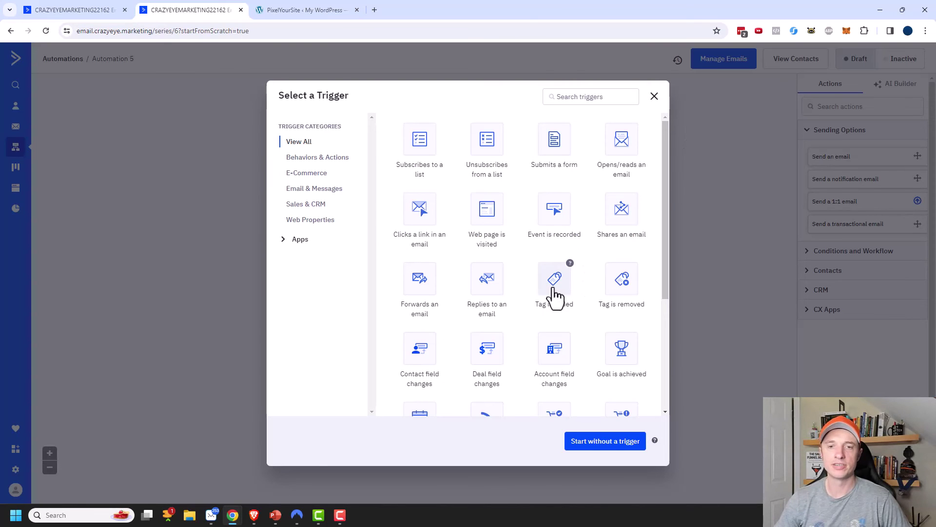
- Start the automation with a trigger that runs once when the tag "PURCHASE: Sales Funnel Book" is added
left_click(559, 291)
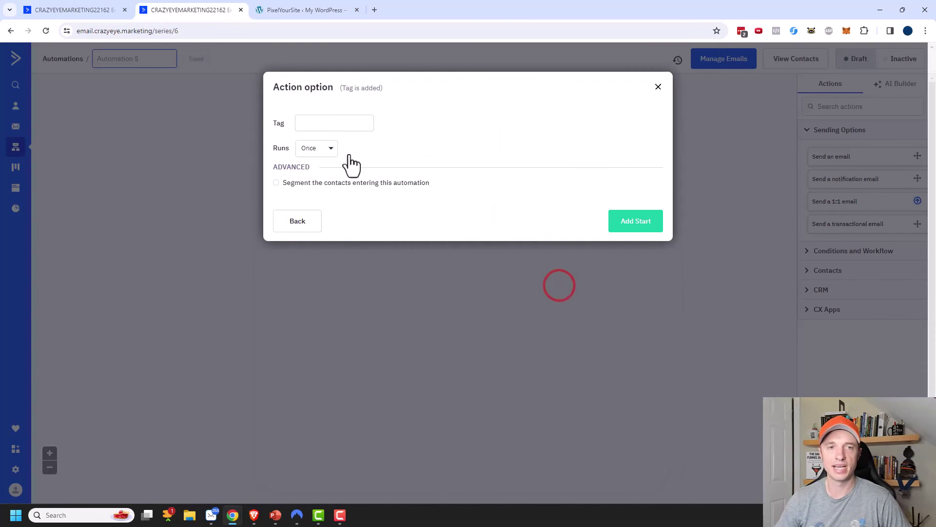
left_click(339, 122)
type("PU")
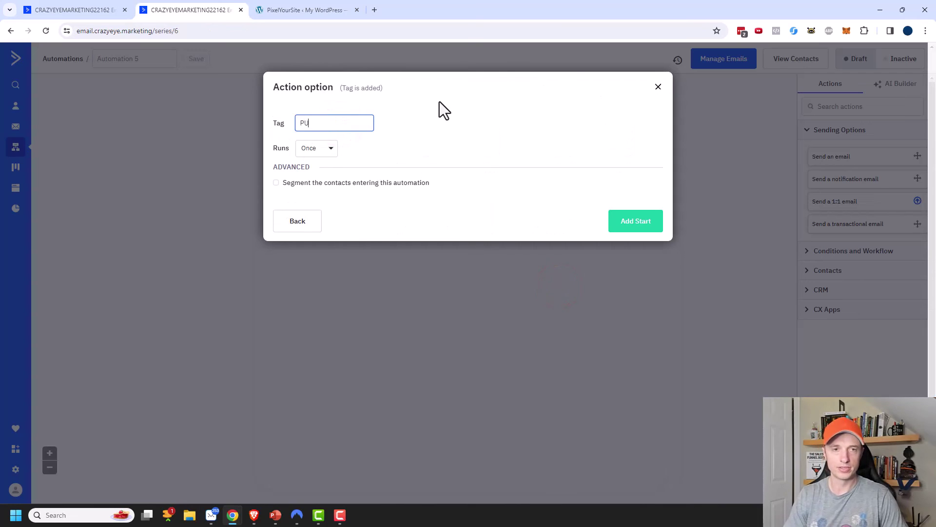
left_click(359, 145)
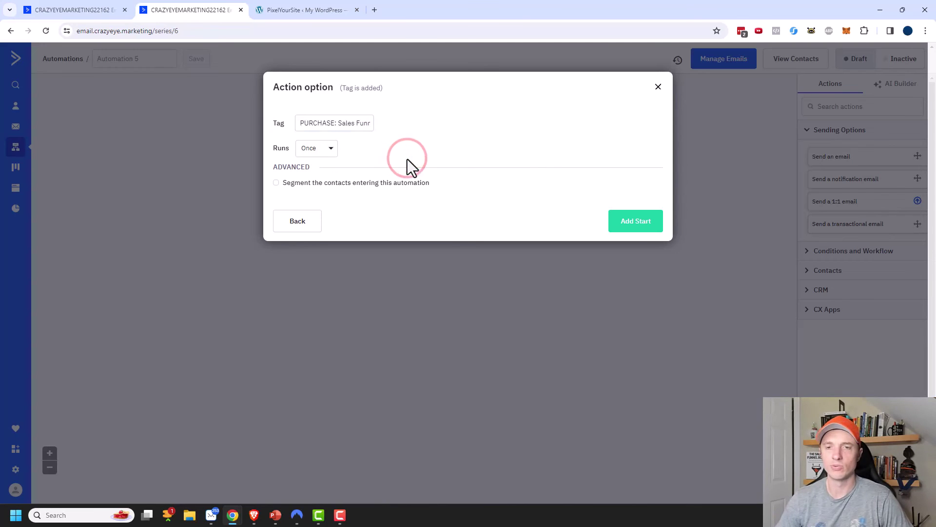
left_click(636, 223)
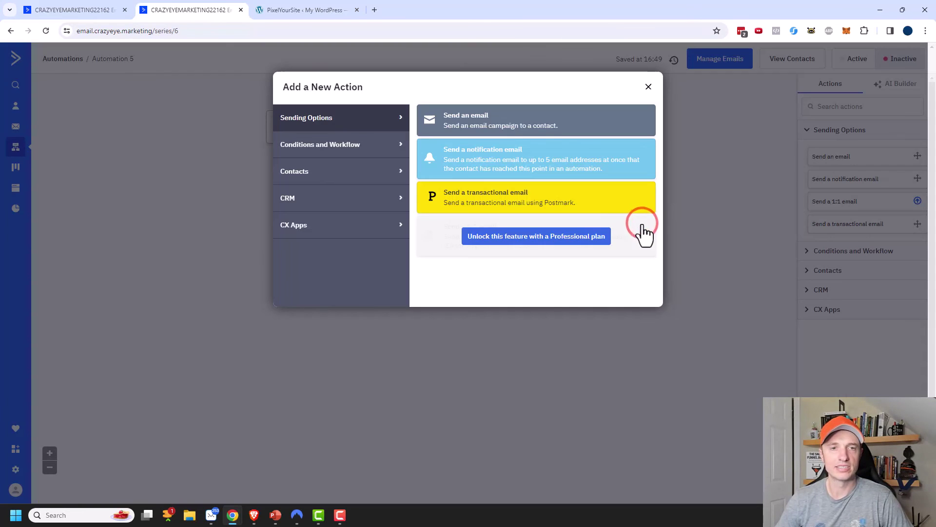
- Add a send-email action with a new email named "PURCHASE: Sales Funnel Book - Email 1", leaving its design for another time
left_click(472, 119)
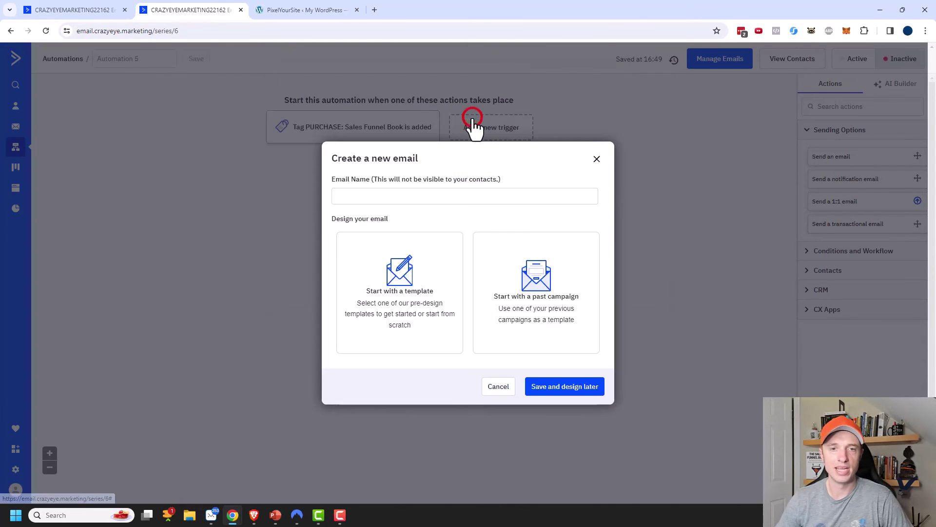
left_click(437, 196)
type("PURCHASE: Sales Funnel Book")
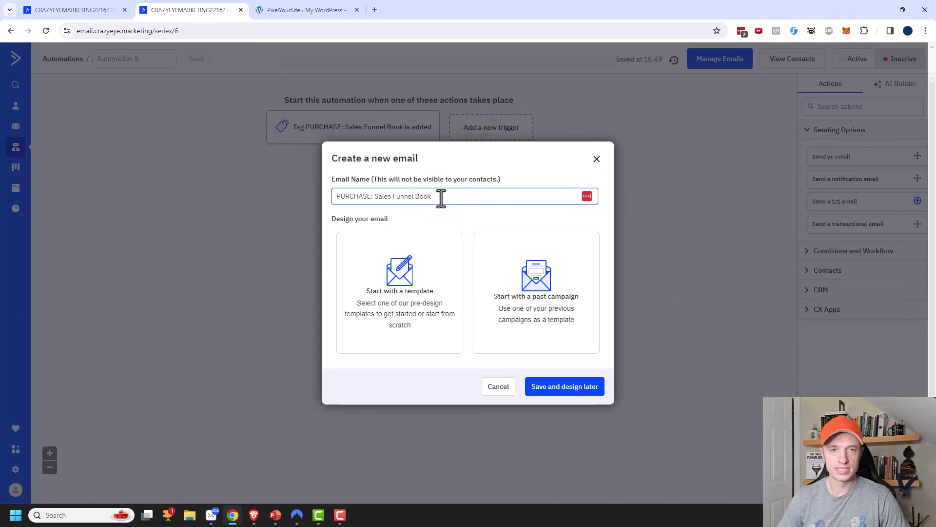
type("- Email 1")
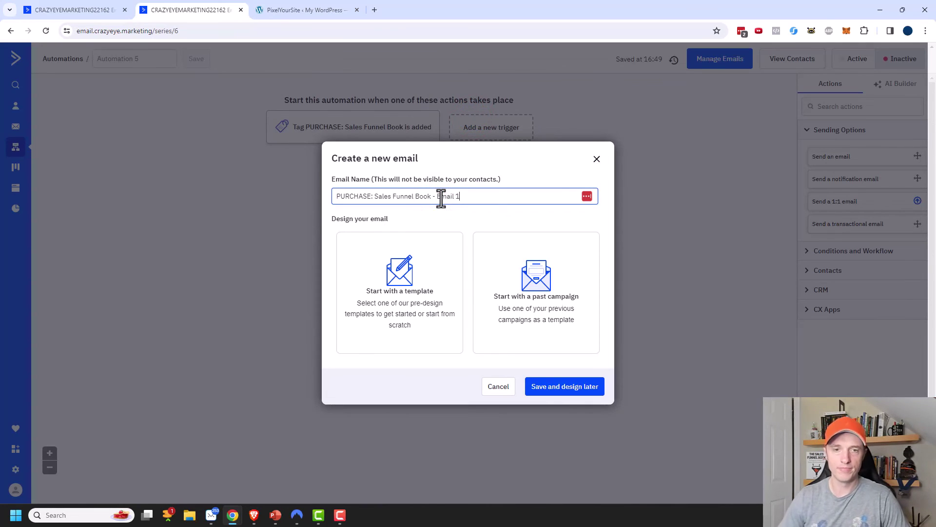
left_click(573, 386)
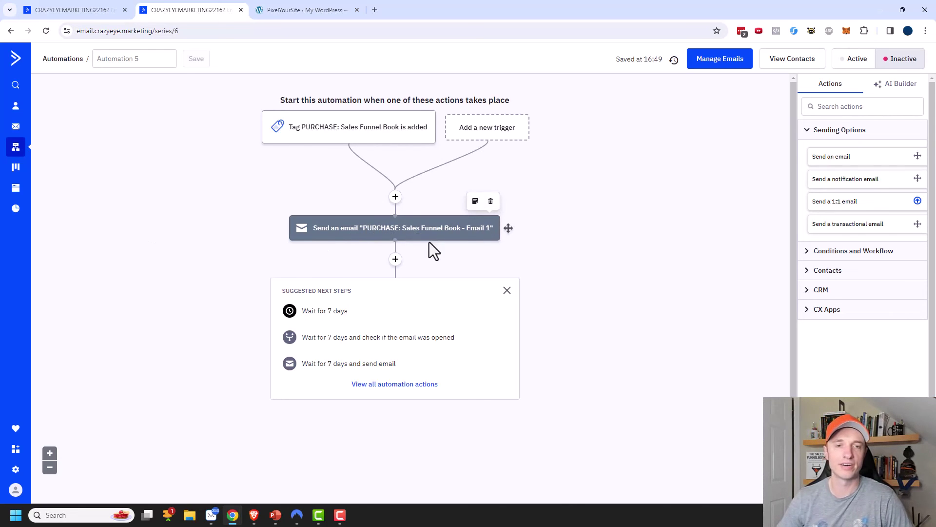
- Name the automation "PURCHASE: Sales Funnel Book" and save the name
left_click(140, 60)
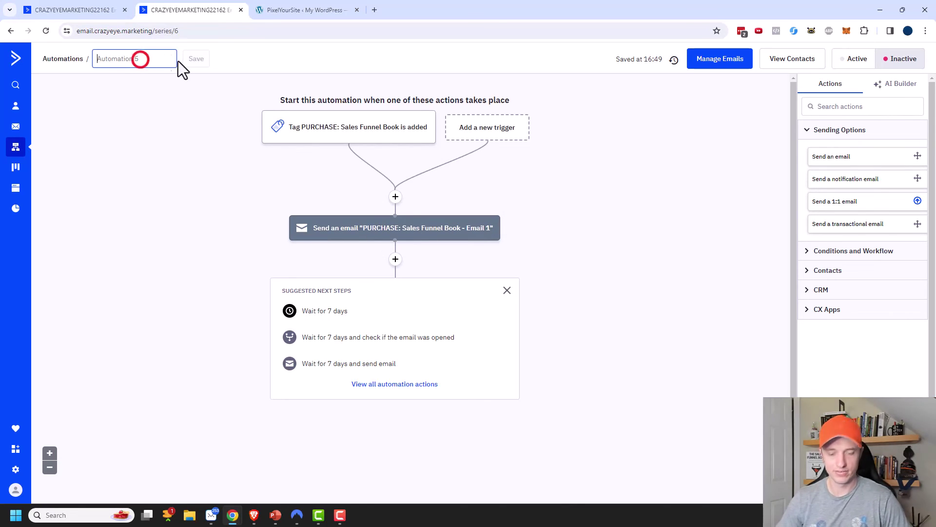
type("PURCHASE: Sales Funnel Book")
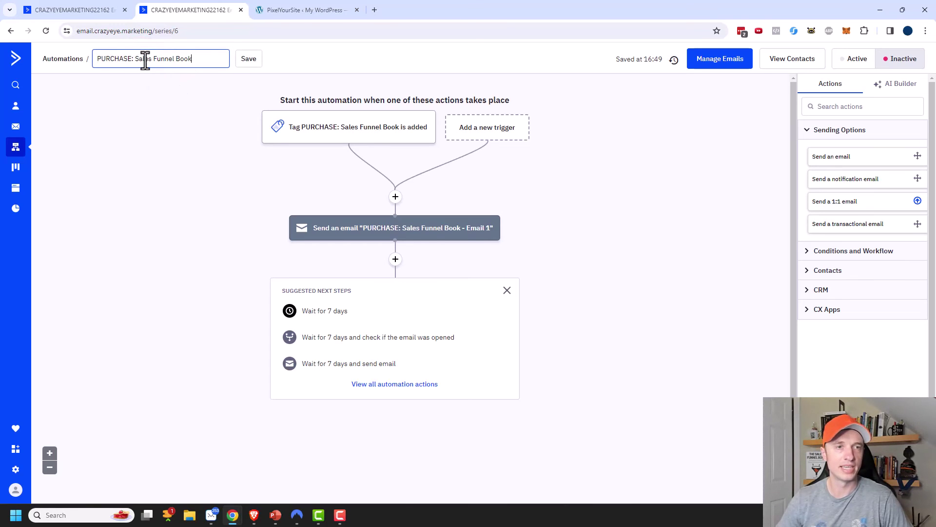
left_click(249, 59)
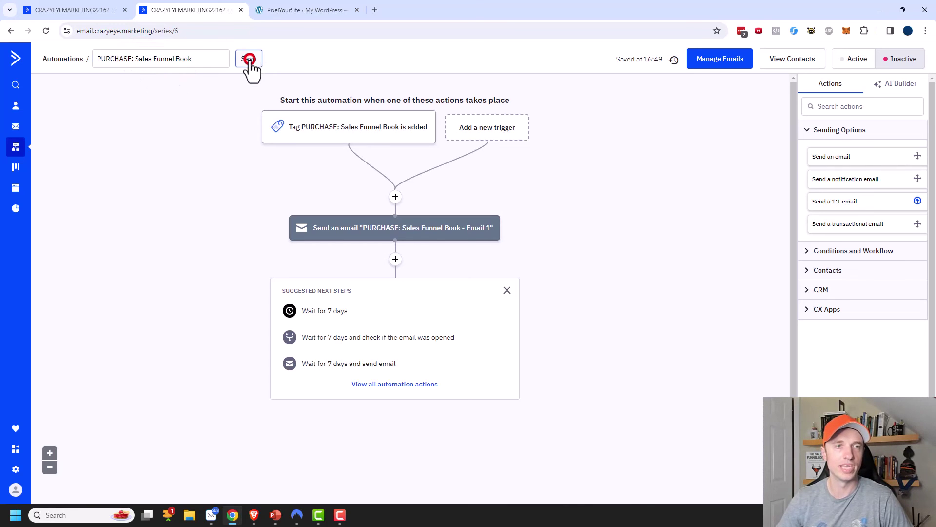
- Add a wait of 2 days after the "PURCHASE: Sales Funnel Book - Email 1" action
scroll(342, 170, "down", 1)
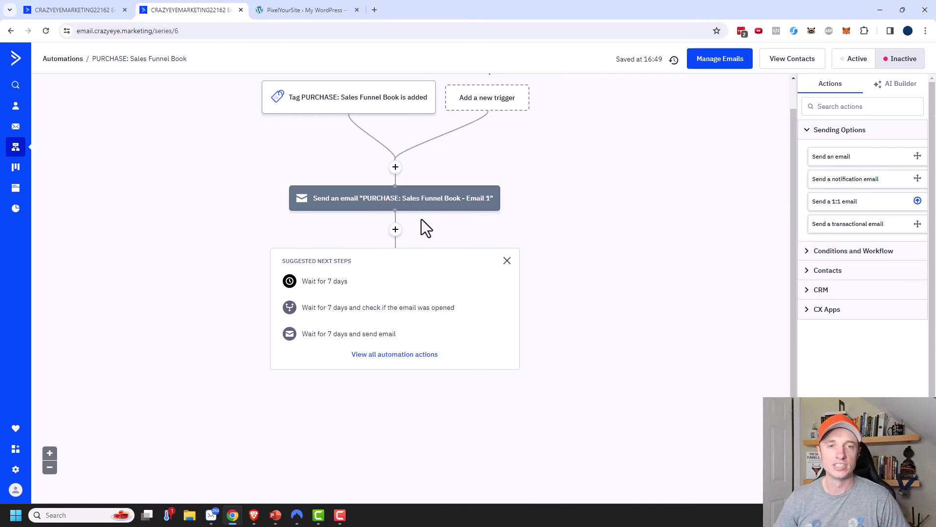
left_click(394, 229)
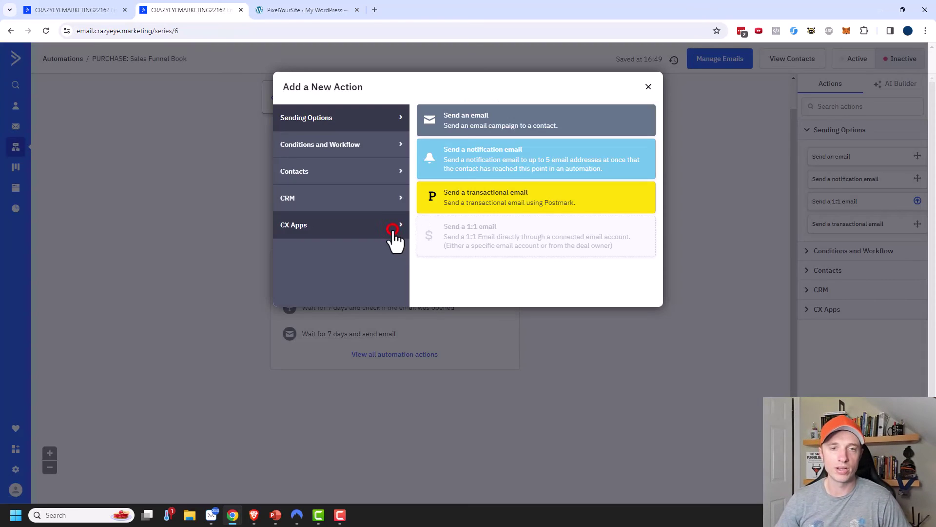
left_click(341, 146)
left_click(531, 116)
left_click(429, 237)
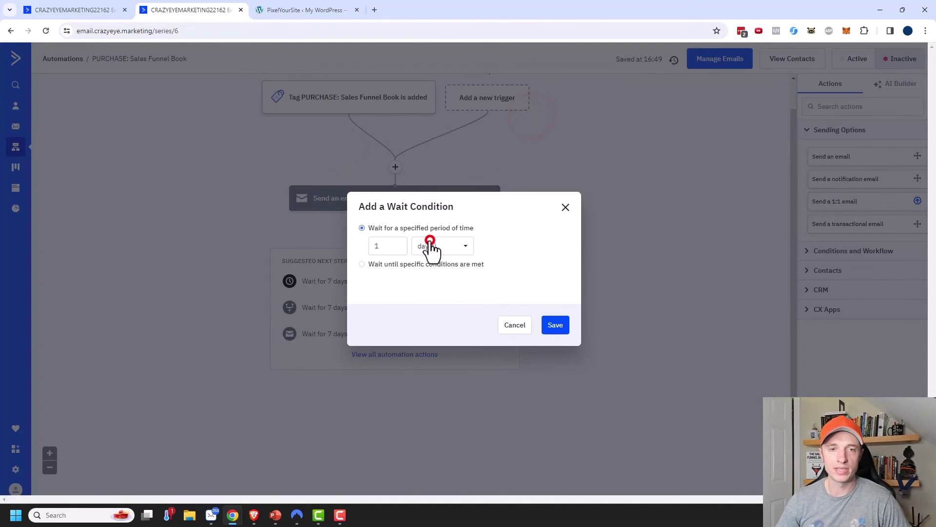
double_click(383, 244)
type("2")
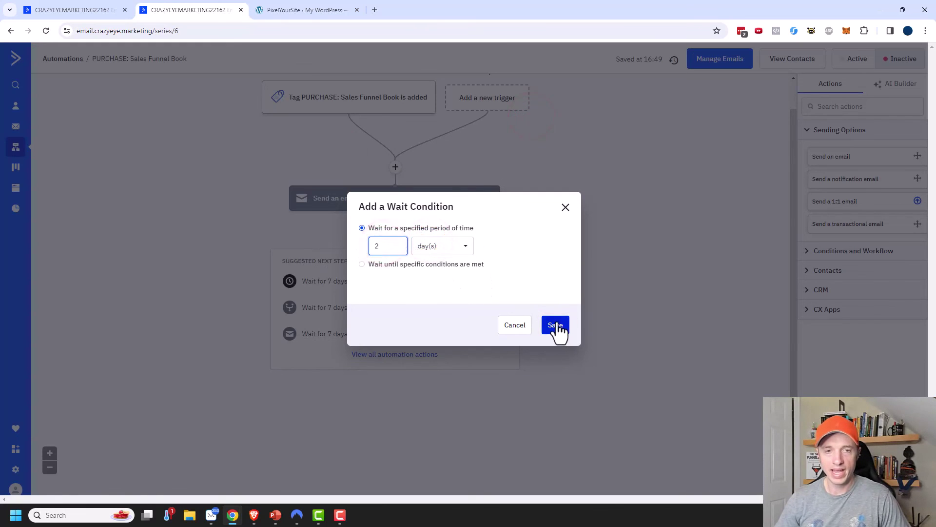
left_click(555, 325)
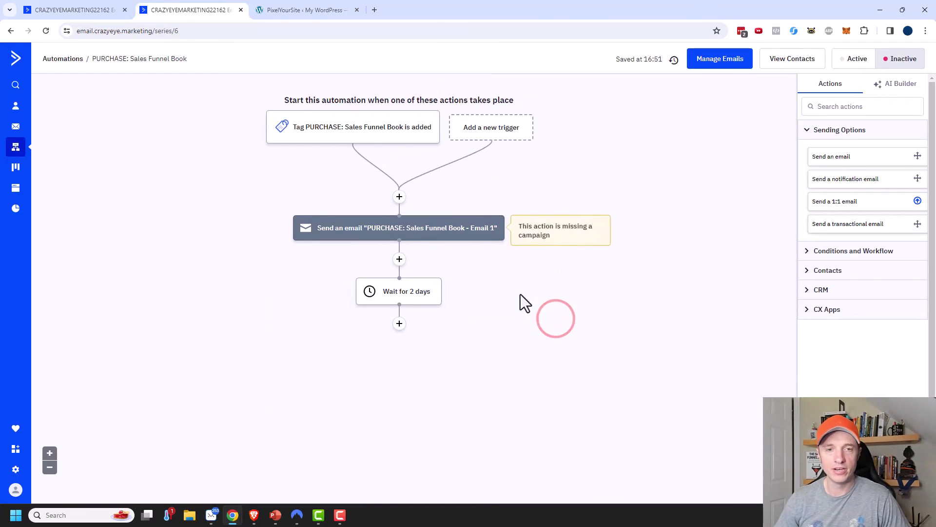
- Add an action after the 2-day wait that adds the tag "SALES SERIES: Upsell Product" to the contact
left_click(399, 323)
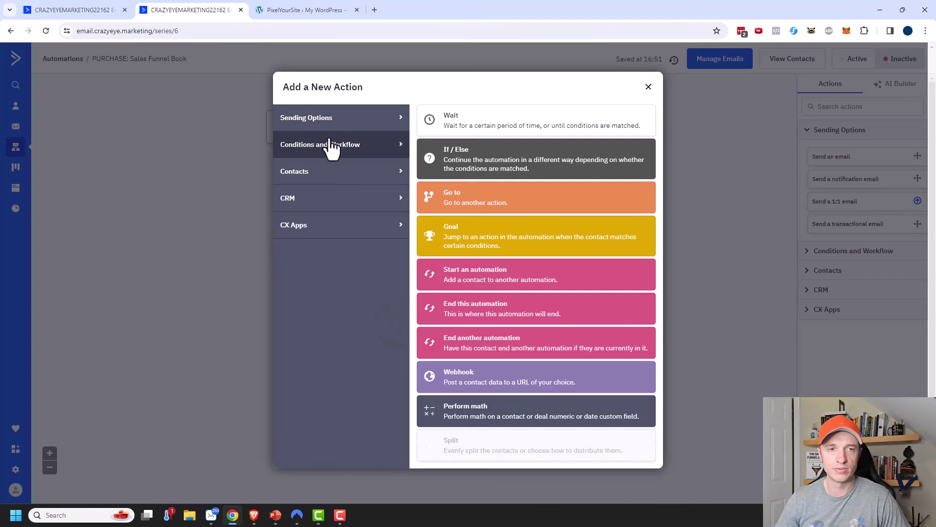
left_click(321, 174)
left_click(484, 239)
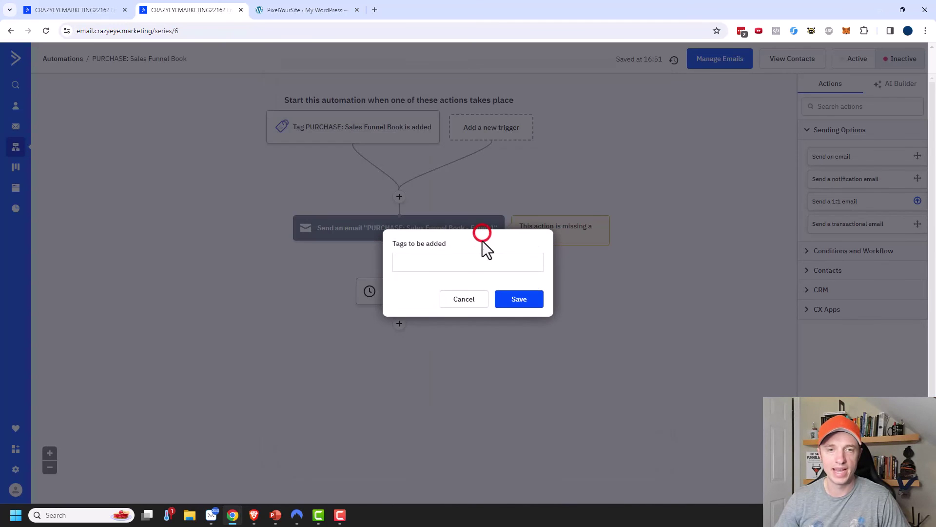
left_click(464, 255)
type("SALES SE")
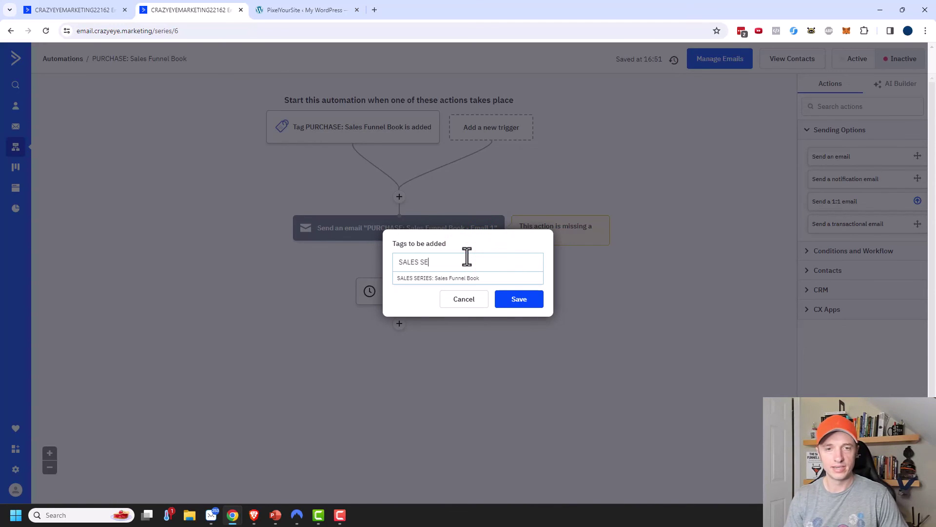
type("RIES: Up")
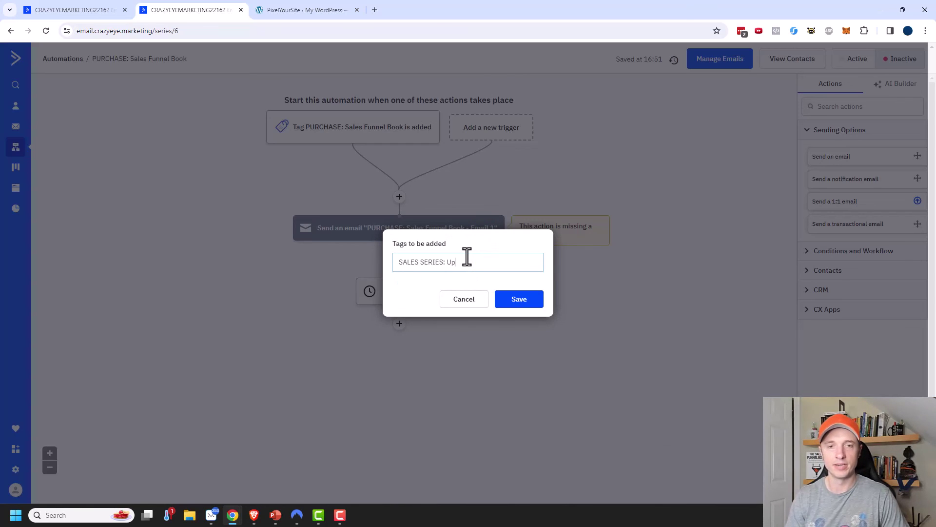
type("sell Product")
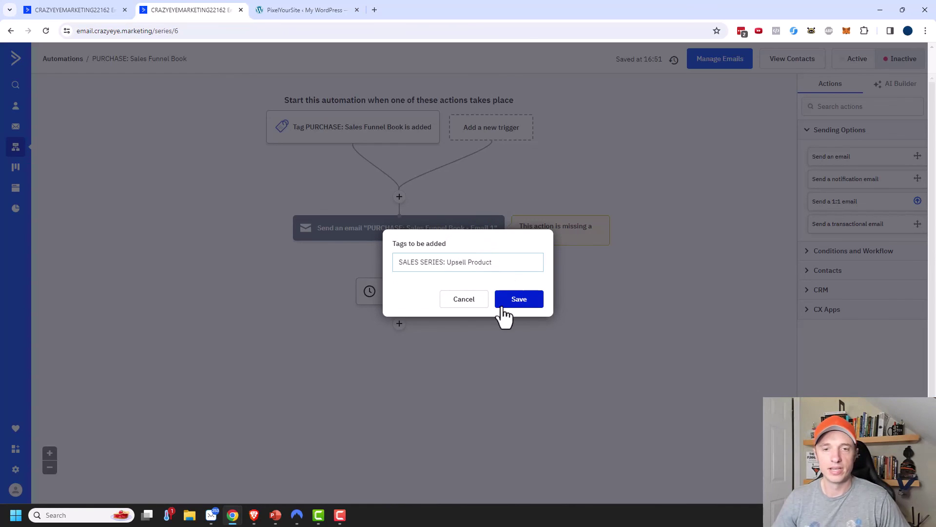
left_click(524, 302)
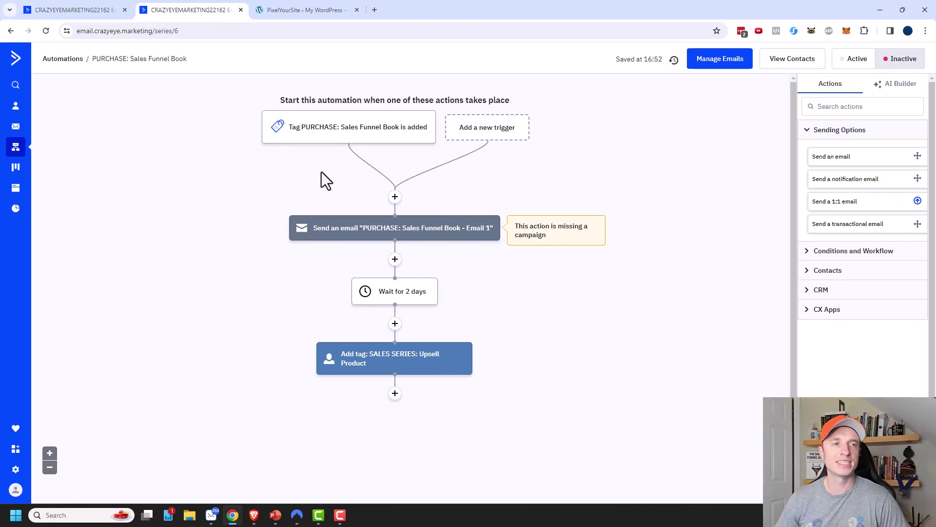
- In the automations overview, set "PURCHASE: Sales Funnel Book", "SALES SERIES: Sales Funnel Book" and "LM: Free Sales Funnels" active together
left_click(21, 156)
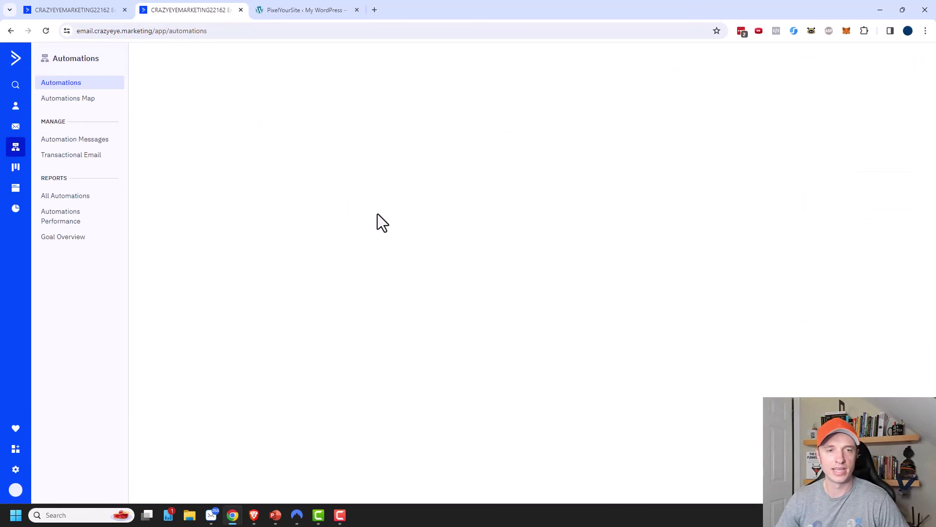
scroll(397, 258, "down", 2)
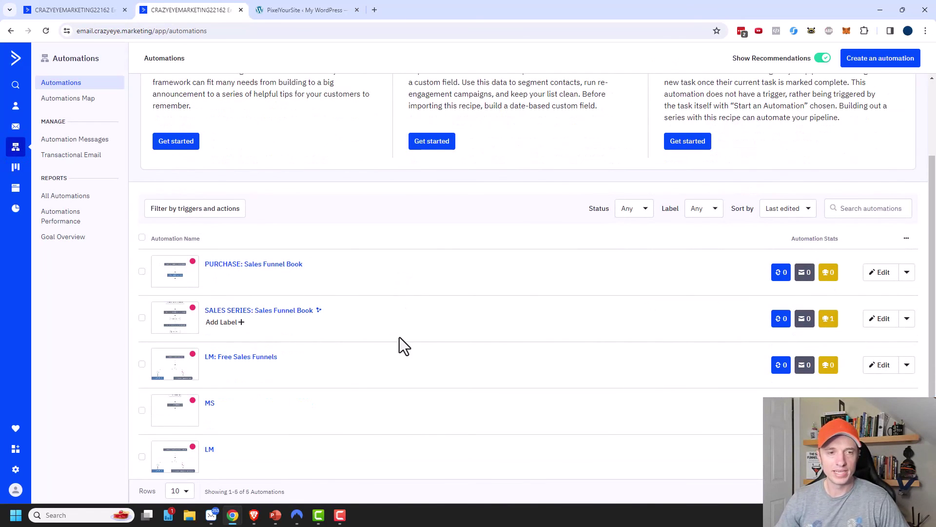
scroll(399, 338, "down", 1)
left_click(142, 260)
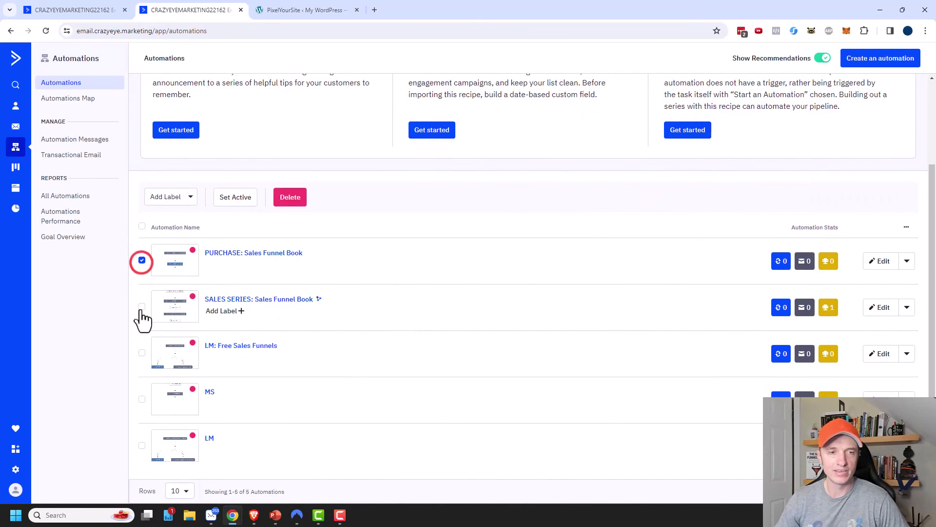
left_click(142, 306)
left_click(142, 353)
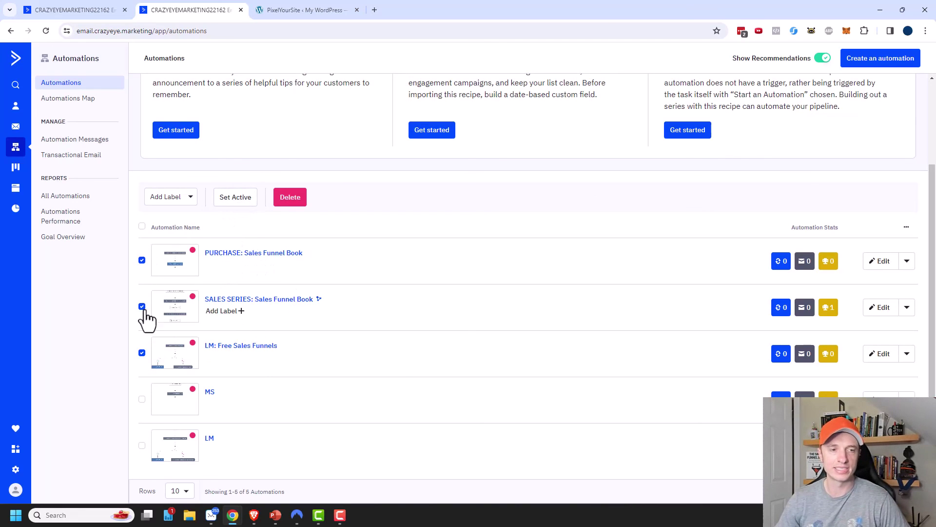
left_click(241, 200)
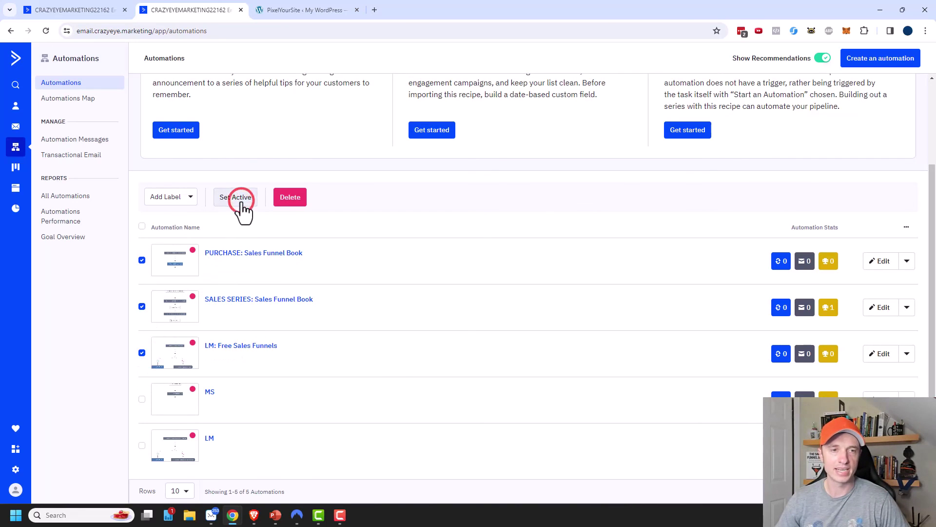